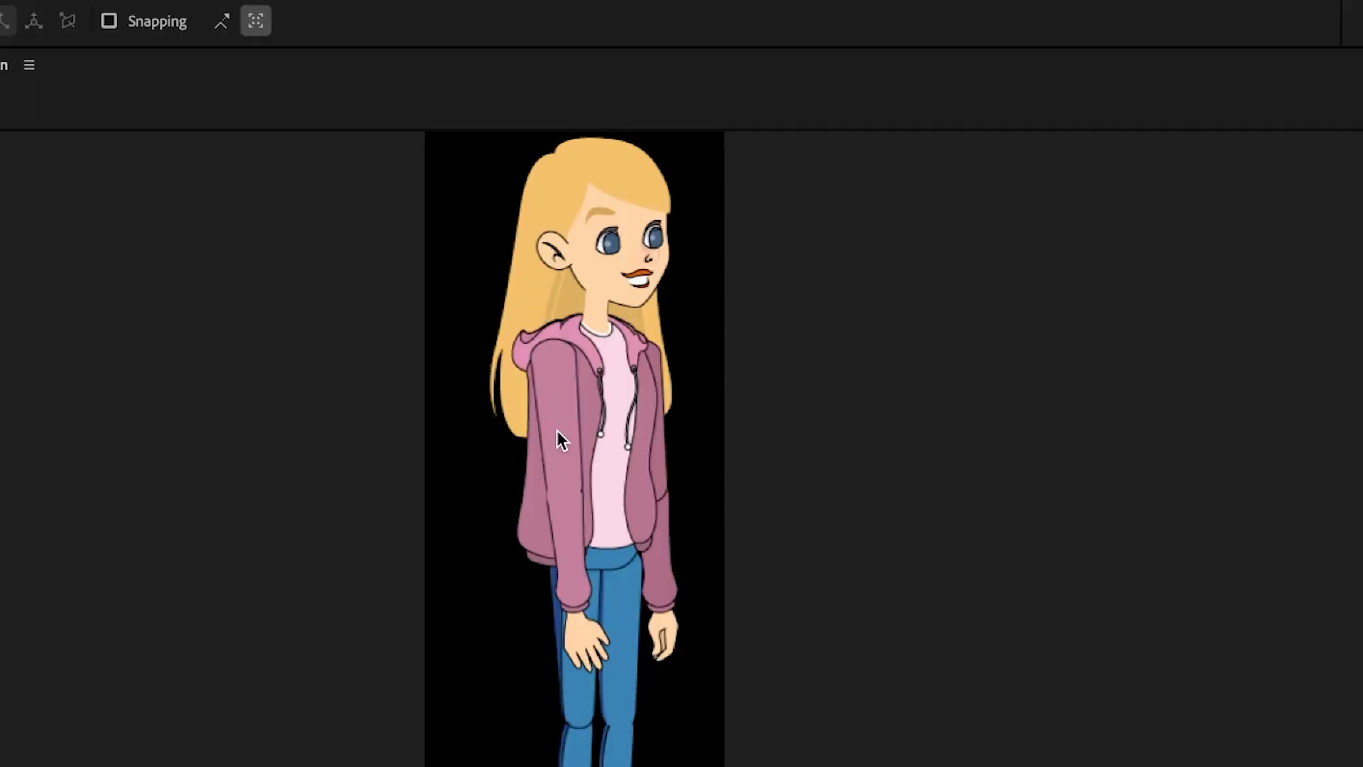
- Shift the arm-r-low layer's anchor point to about 17.6, 15.1 at the elbow with the Pan Behind tool
click(617, 242)
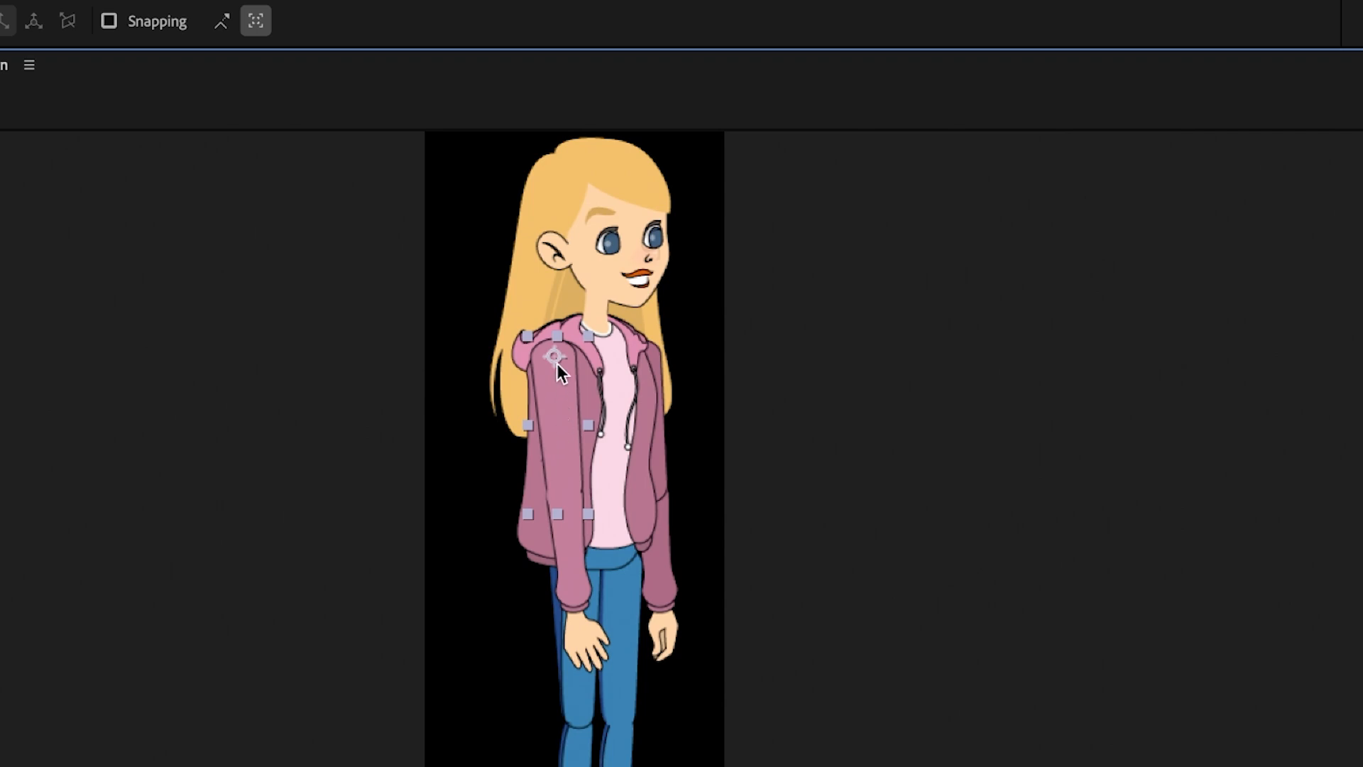
click(563, 566)
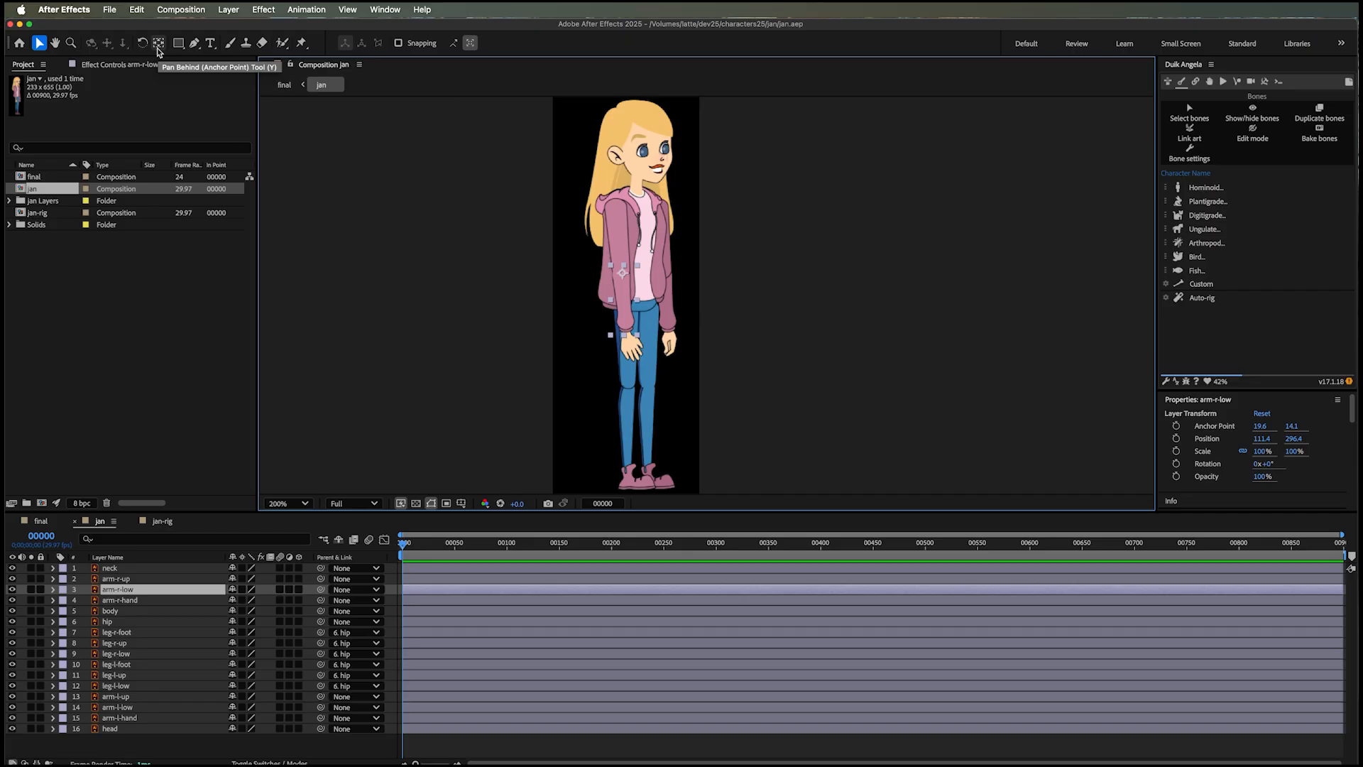
click(327, 96)
drag(621, 274, 619, 275)
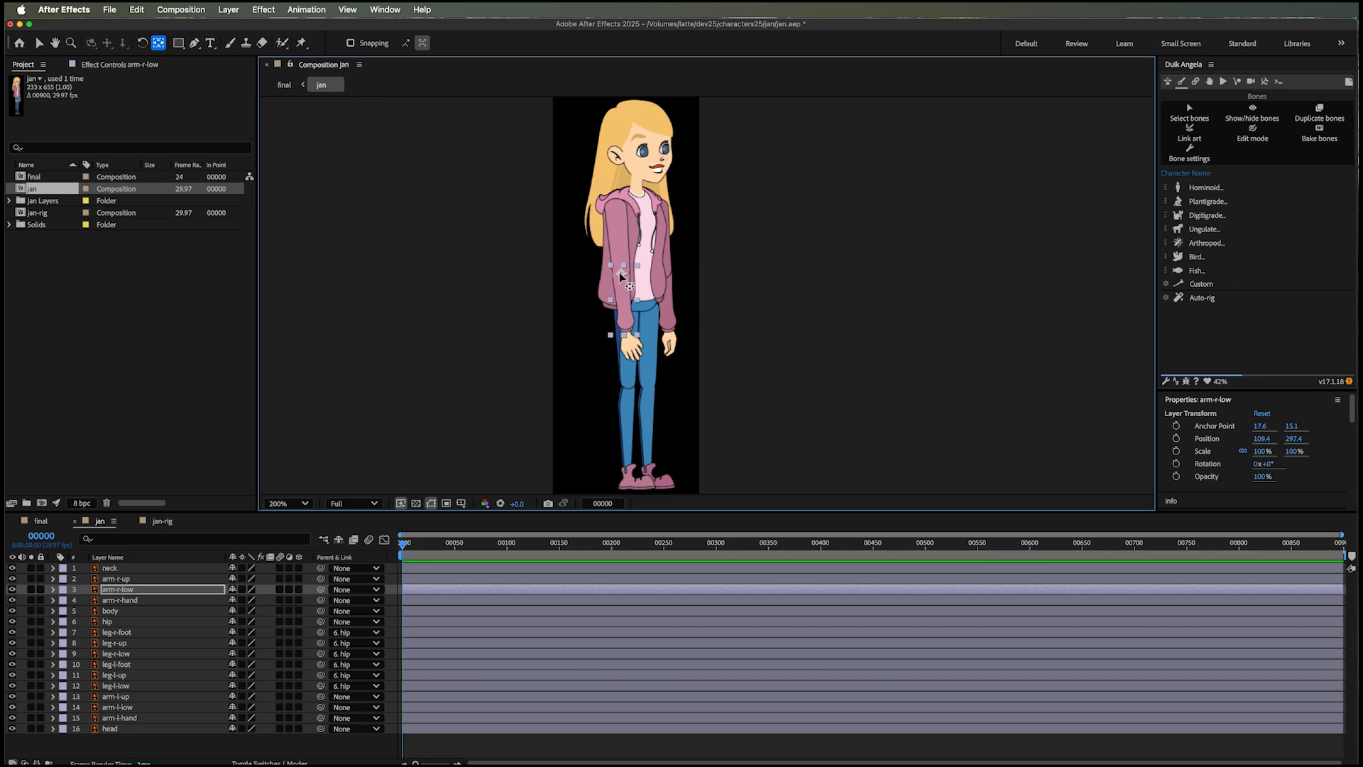
- Examine the anchor point placement of the arm, hand, body, hip, leg and foot layers one by one
click(129, 580)
click(123, 589)
click(124, 601)
click(121, 612)
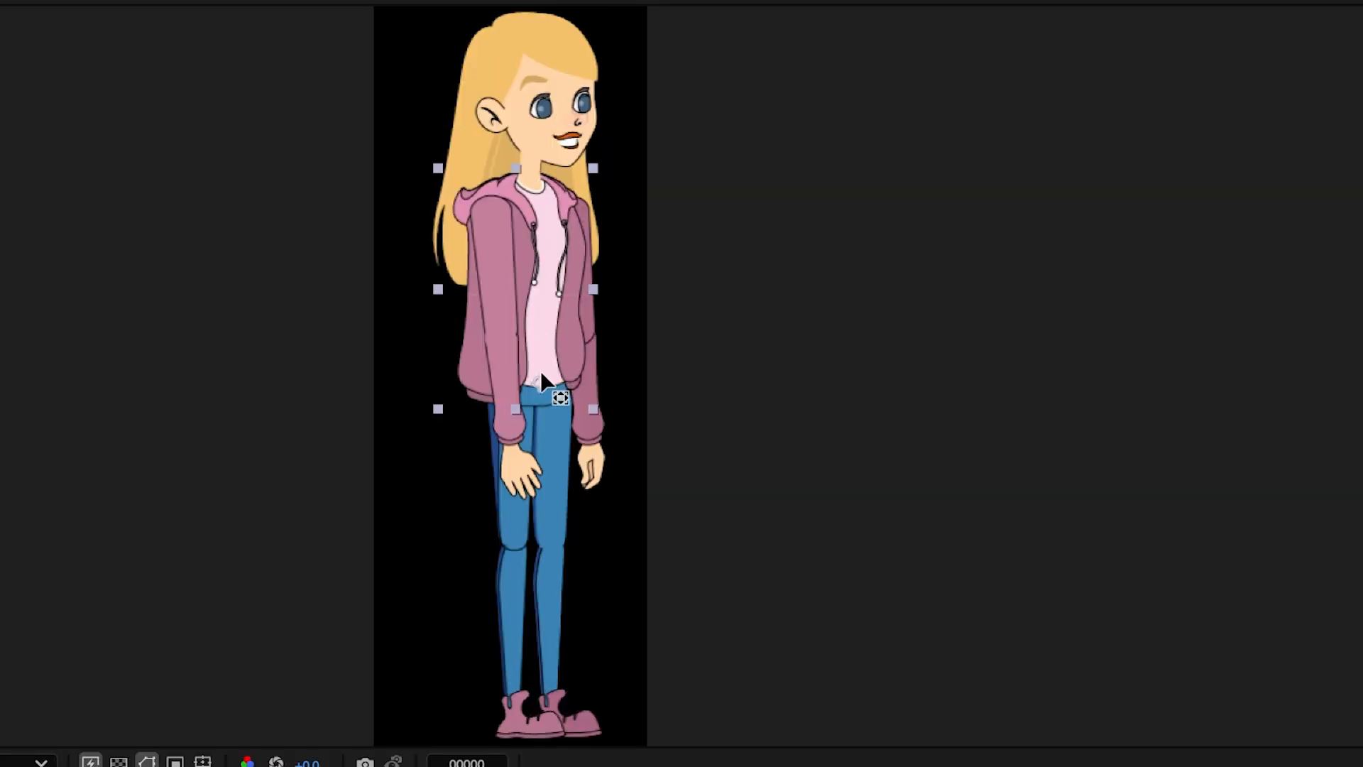
click(132, 622)
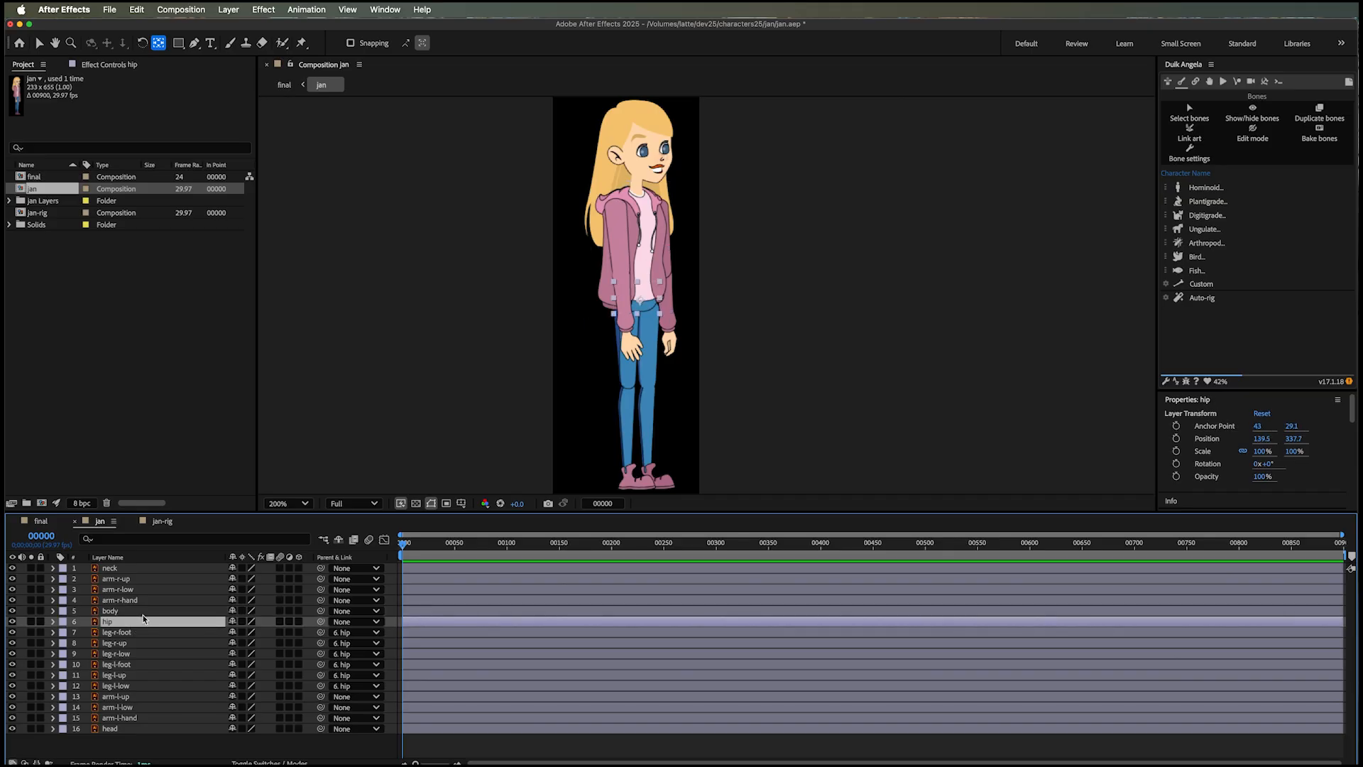
click(135, 632)
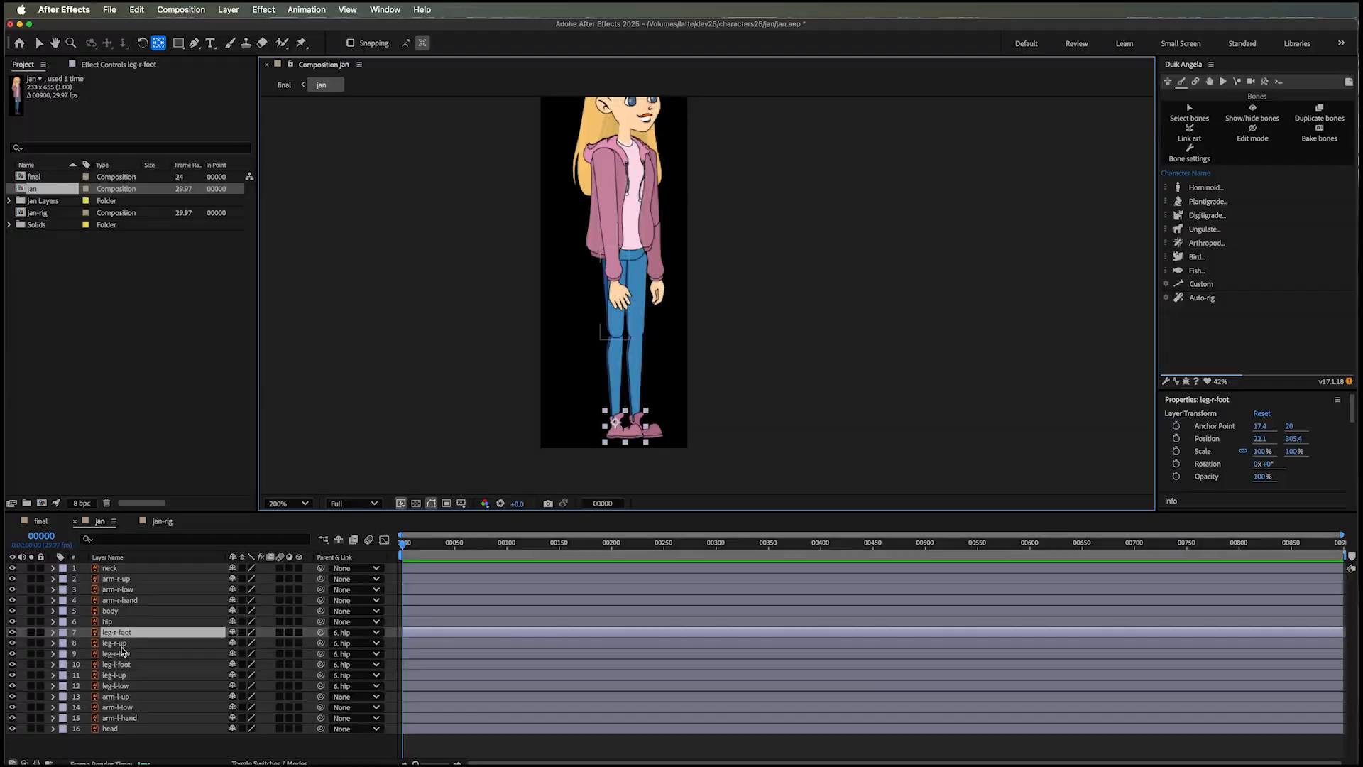
click(125, 665)
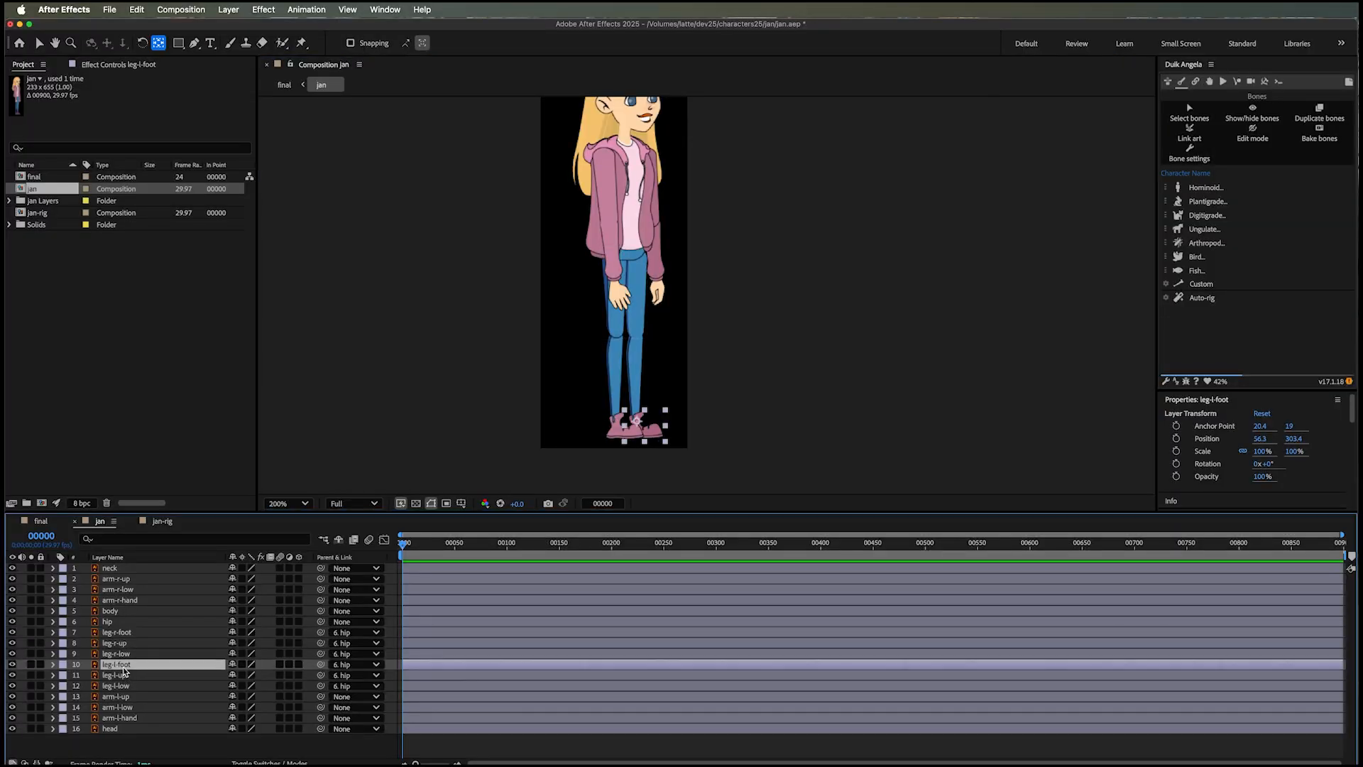
click(122, 643)
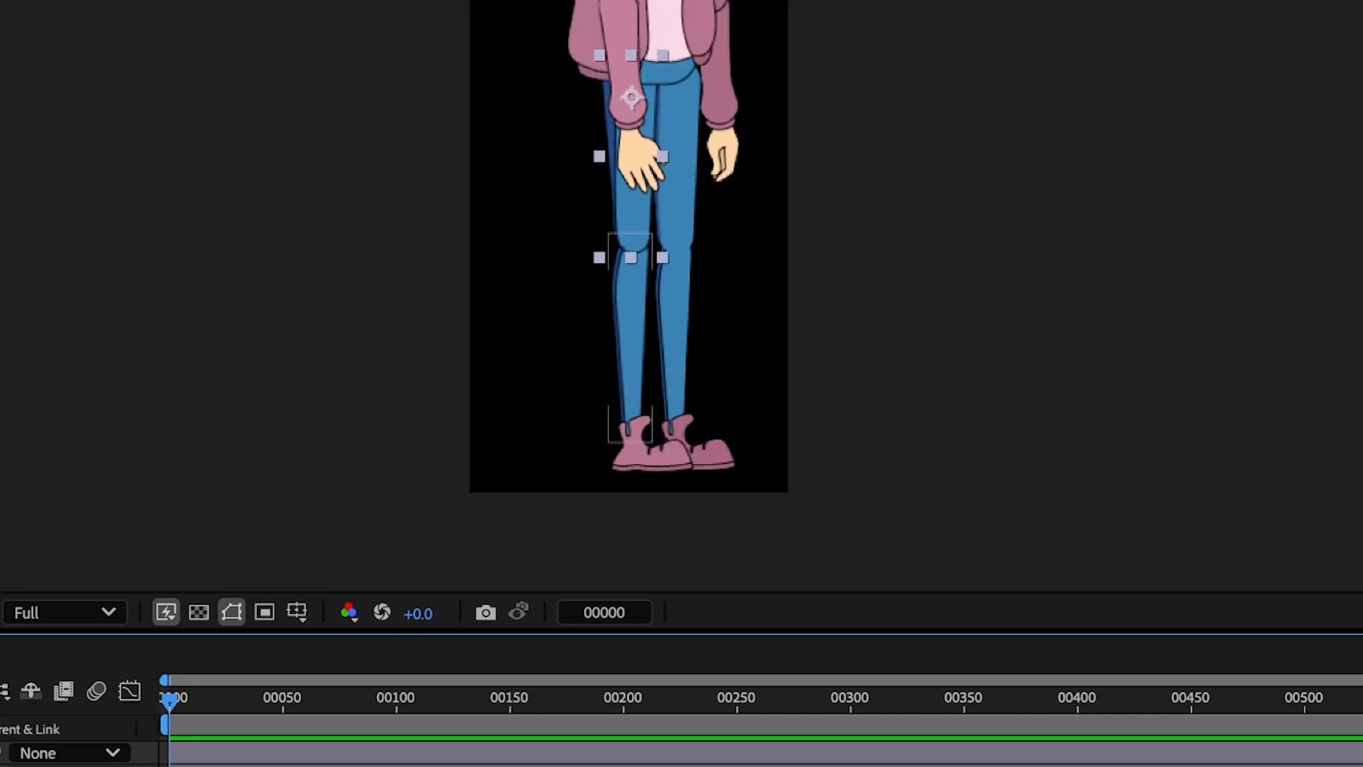
click(122, 654)
click(122, 665)
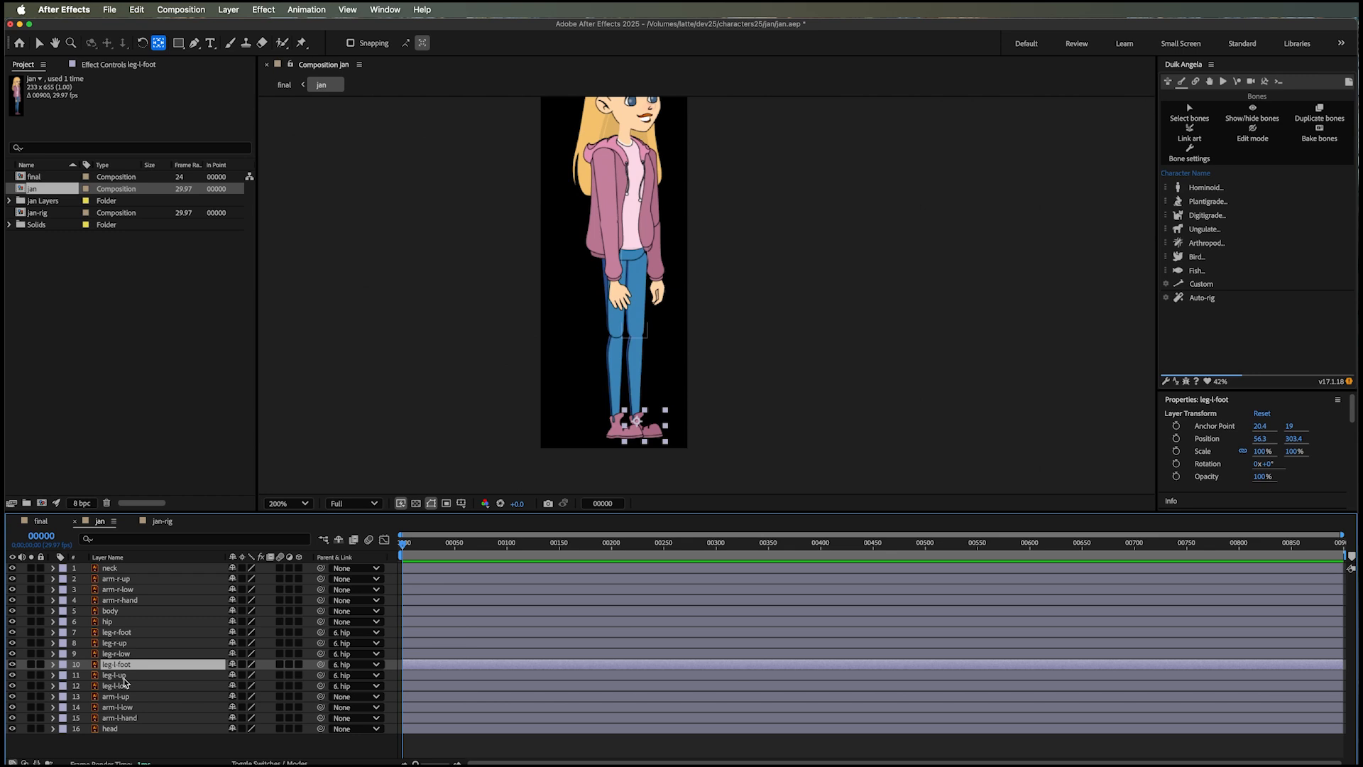
click(124, 677)
click(123, 686)
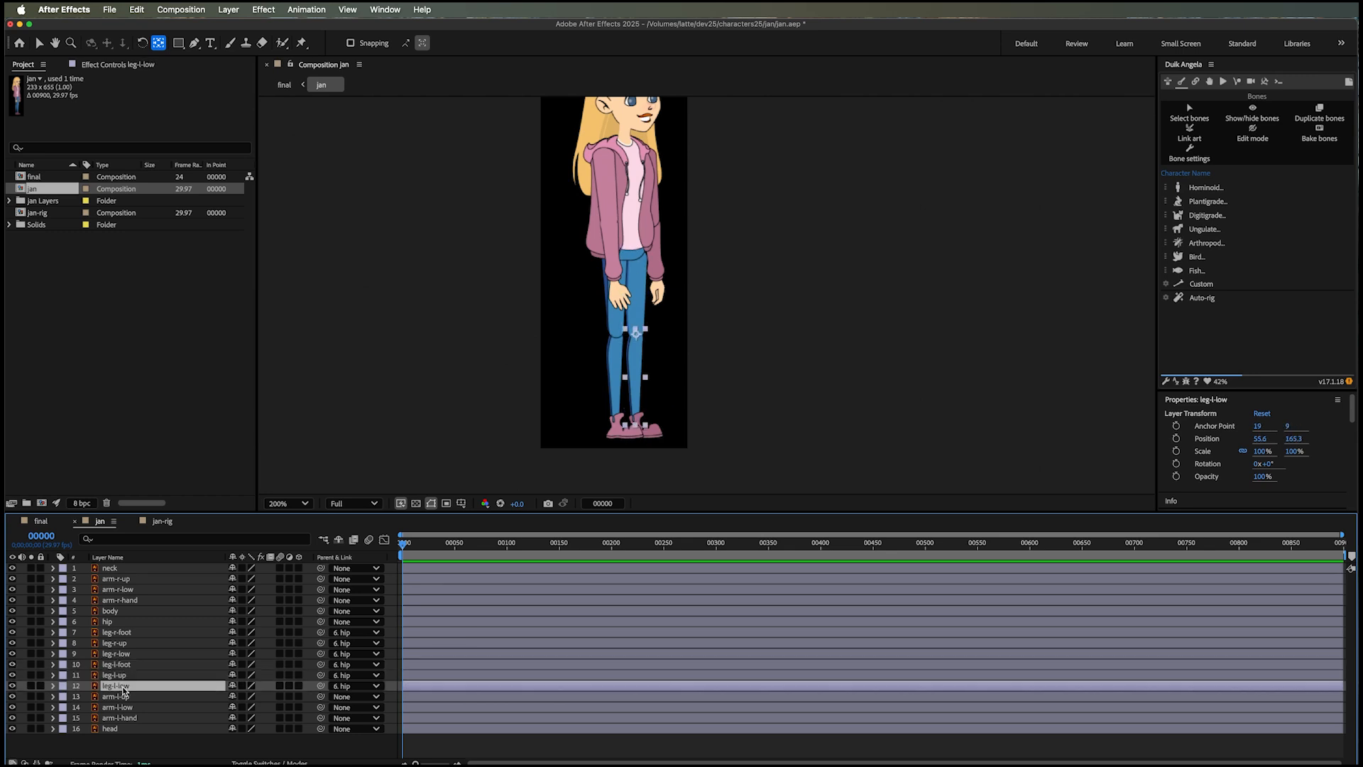
click(121, 697)
click(123, 707)
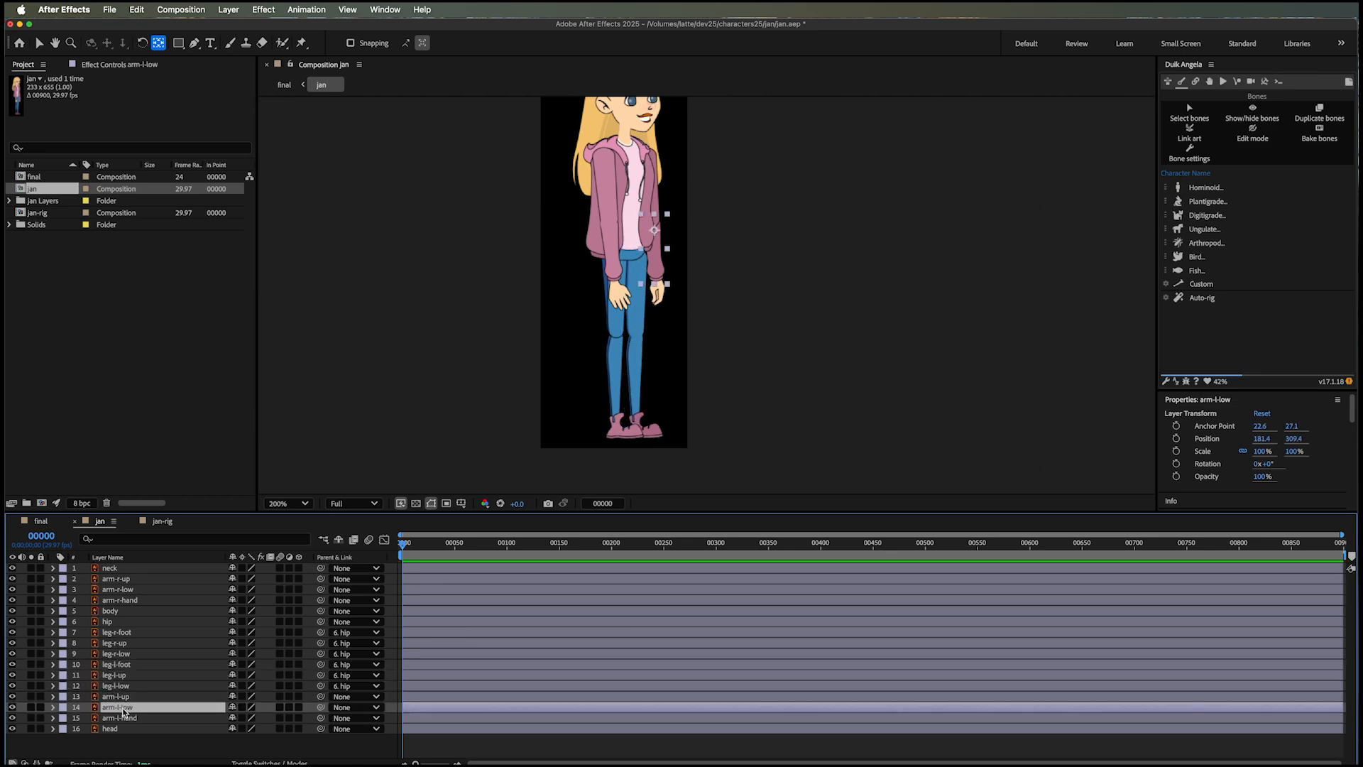
- Create front-view right Hominoid arm bones with arm, forearm and hand but no shoulder from arm-r-up, arm-r-low and arm-r-hand, selected in that order
drag(749, 273, 743, 342)
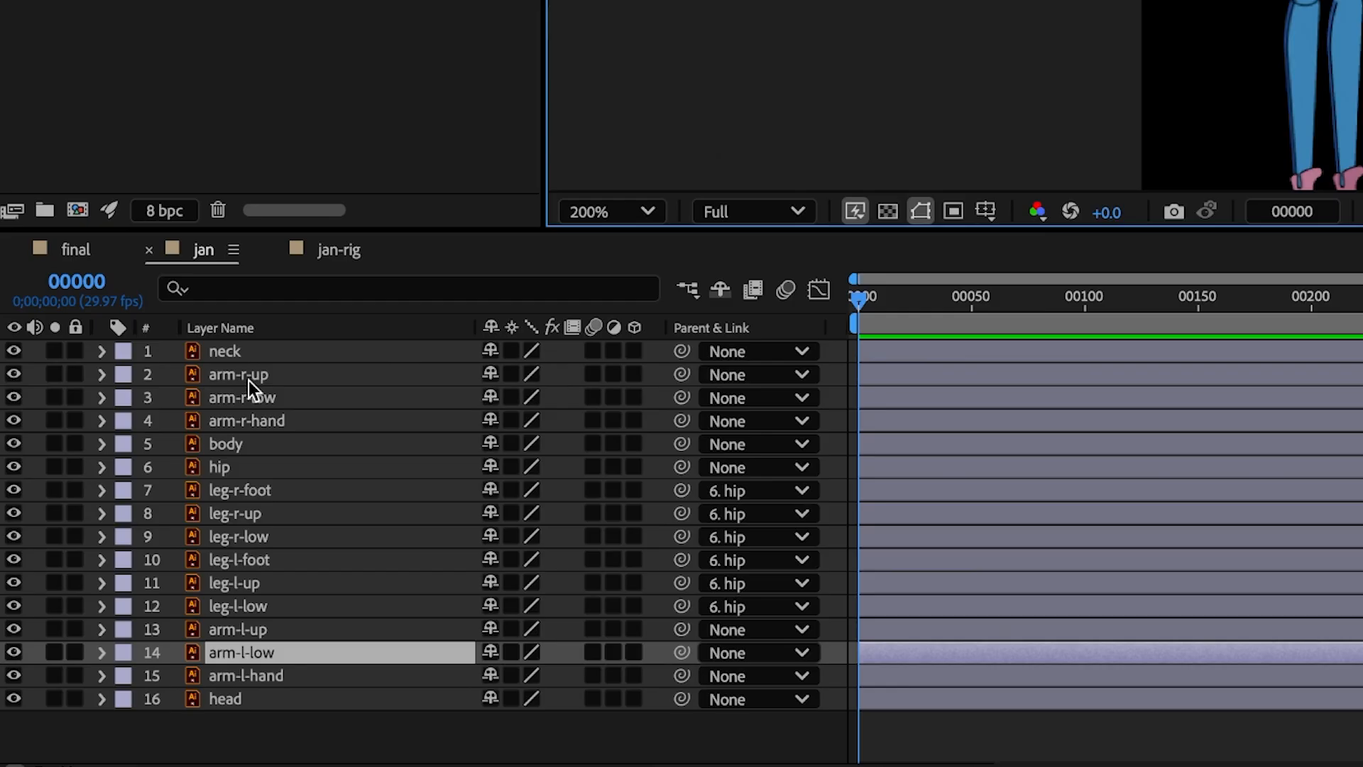
click(248, 376)
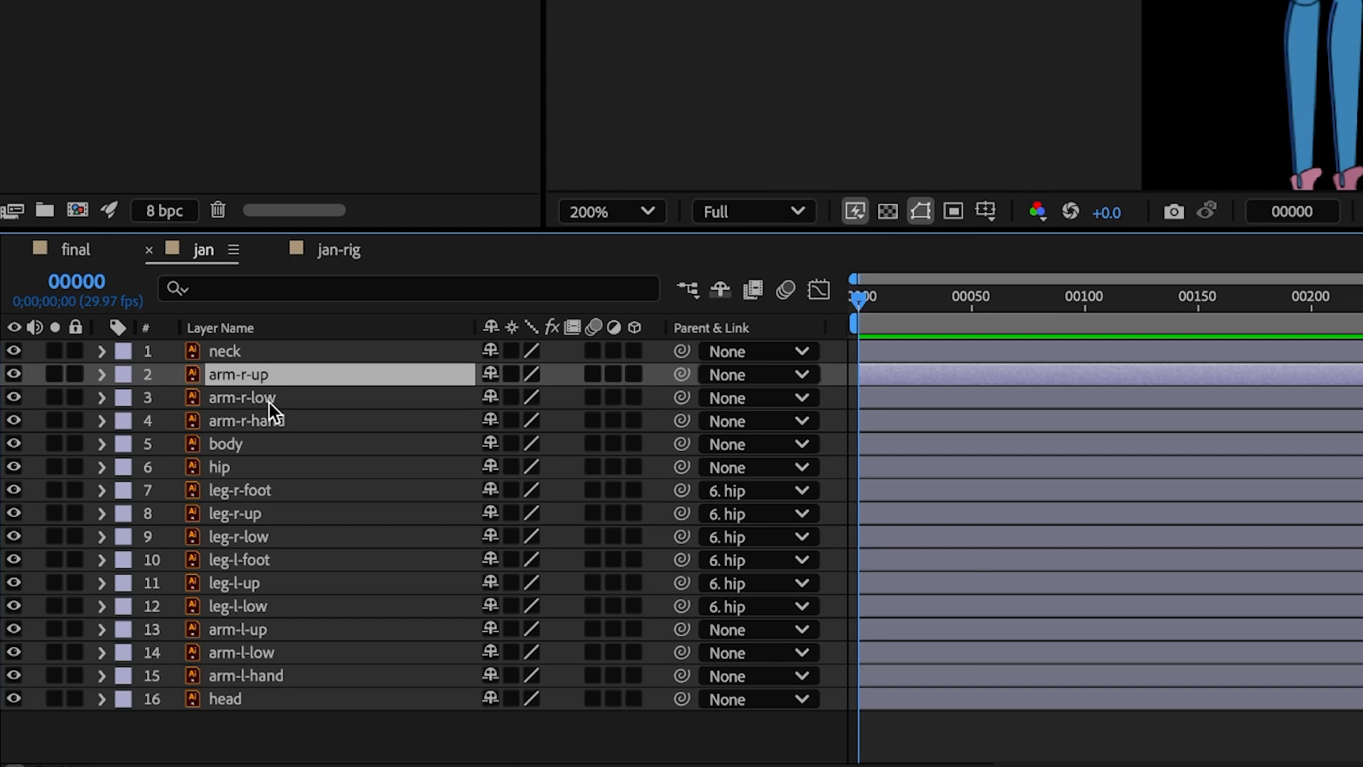
shift+click(269, 398)
shift+click(266, 421)
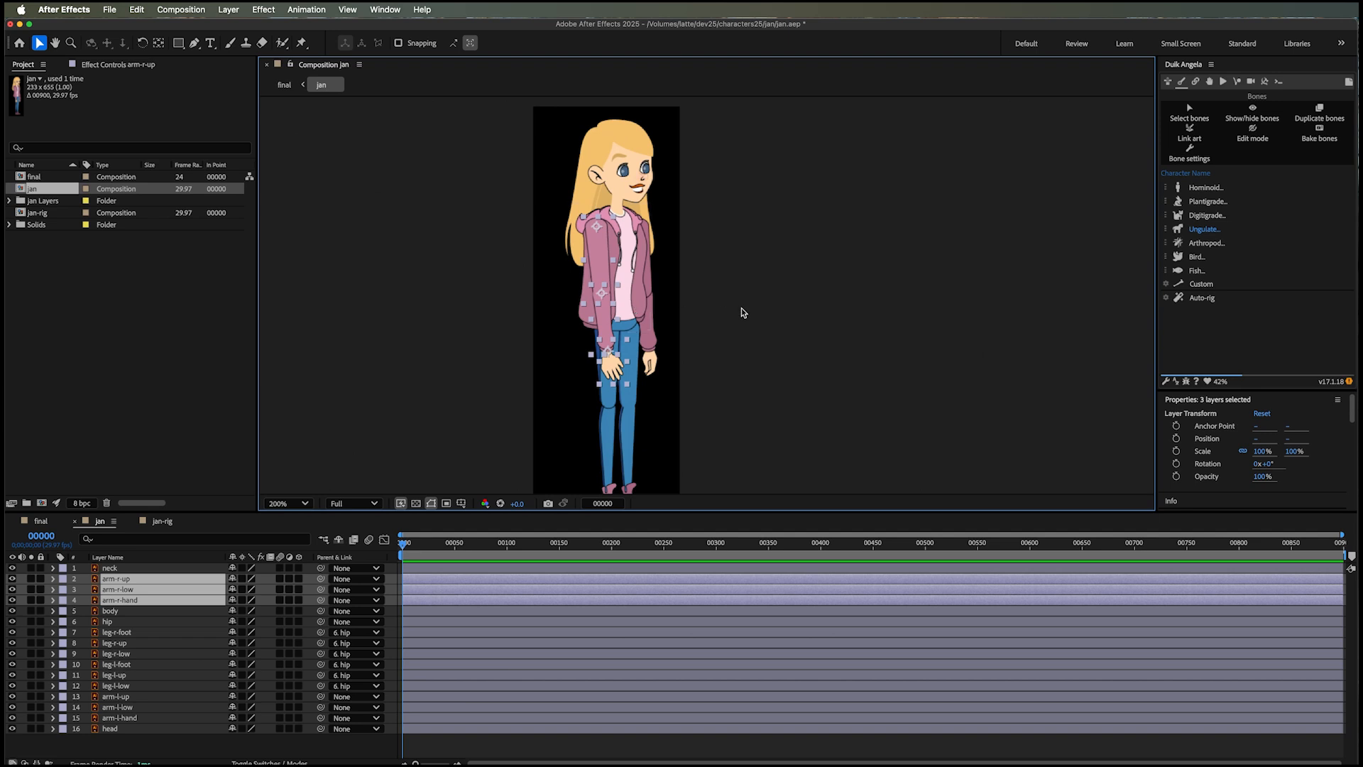
key(h)
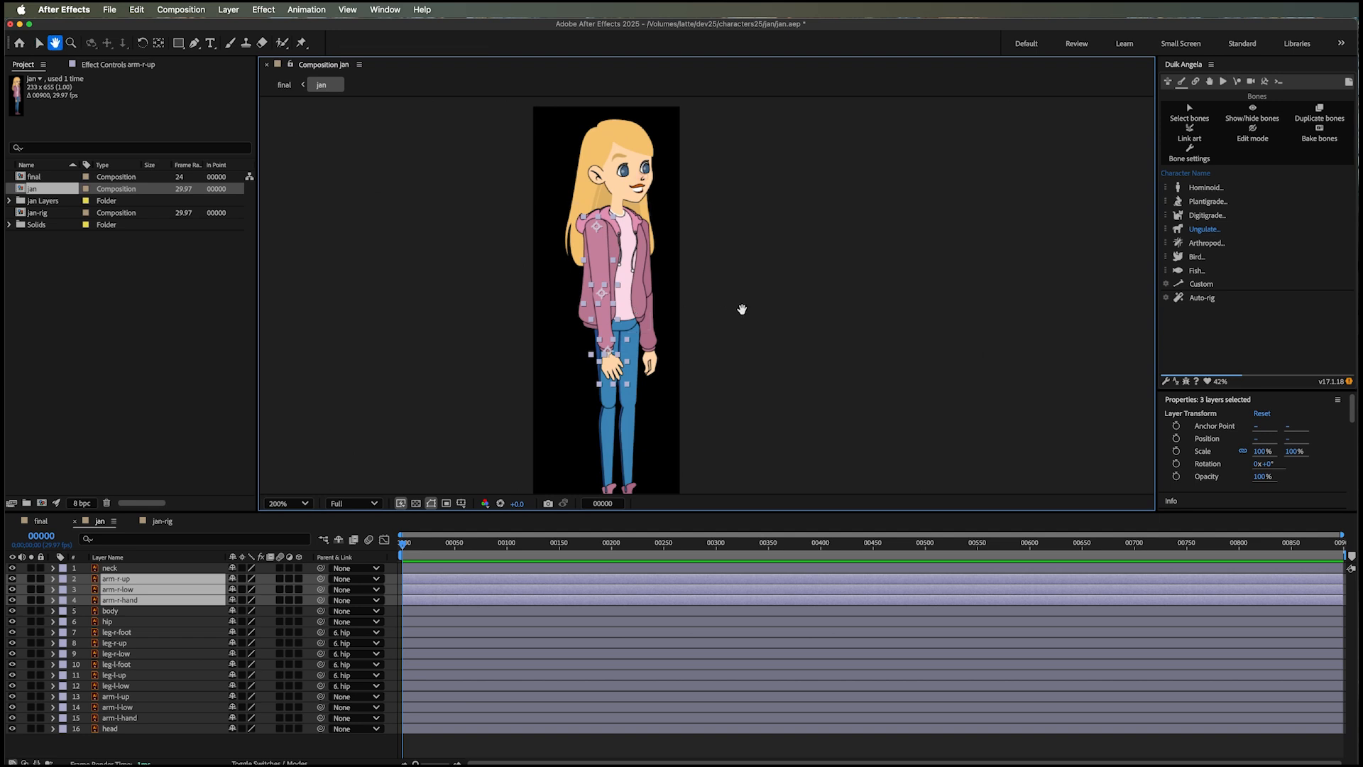
drag(742, 307, 755, 331)
key(v)
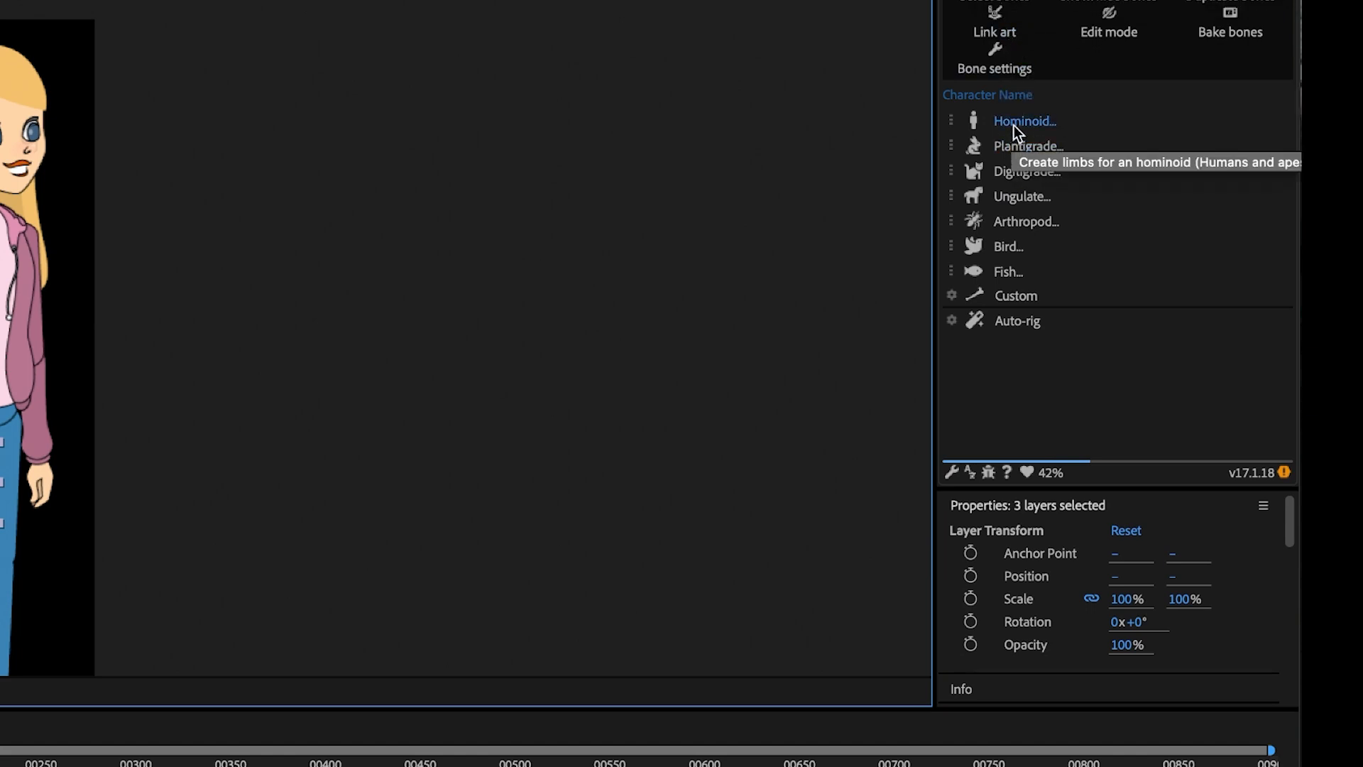
click(1015, 124)
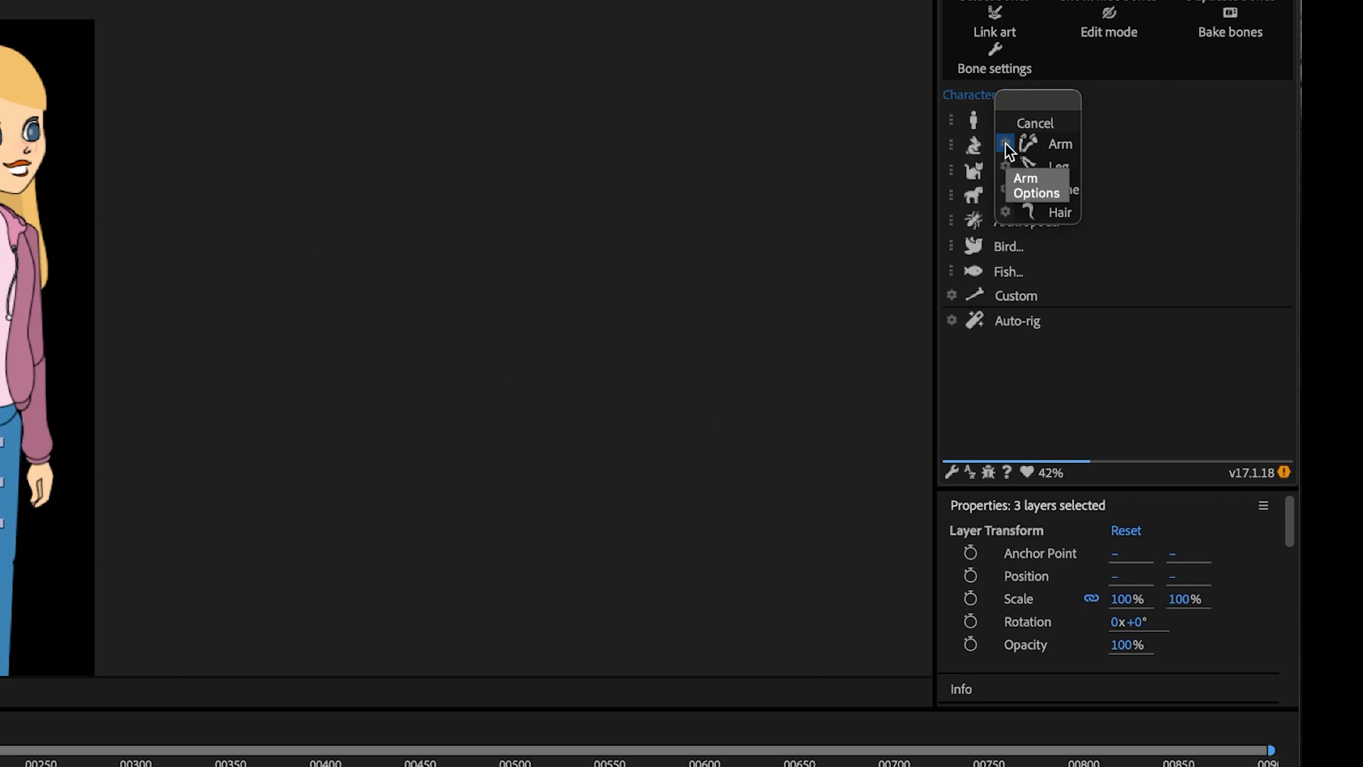
click(1006, 145)
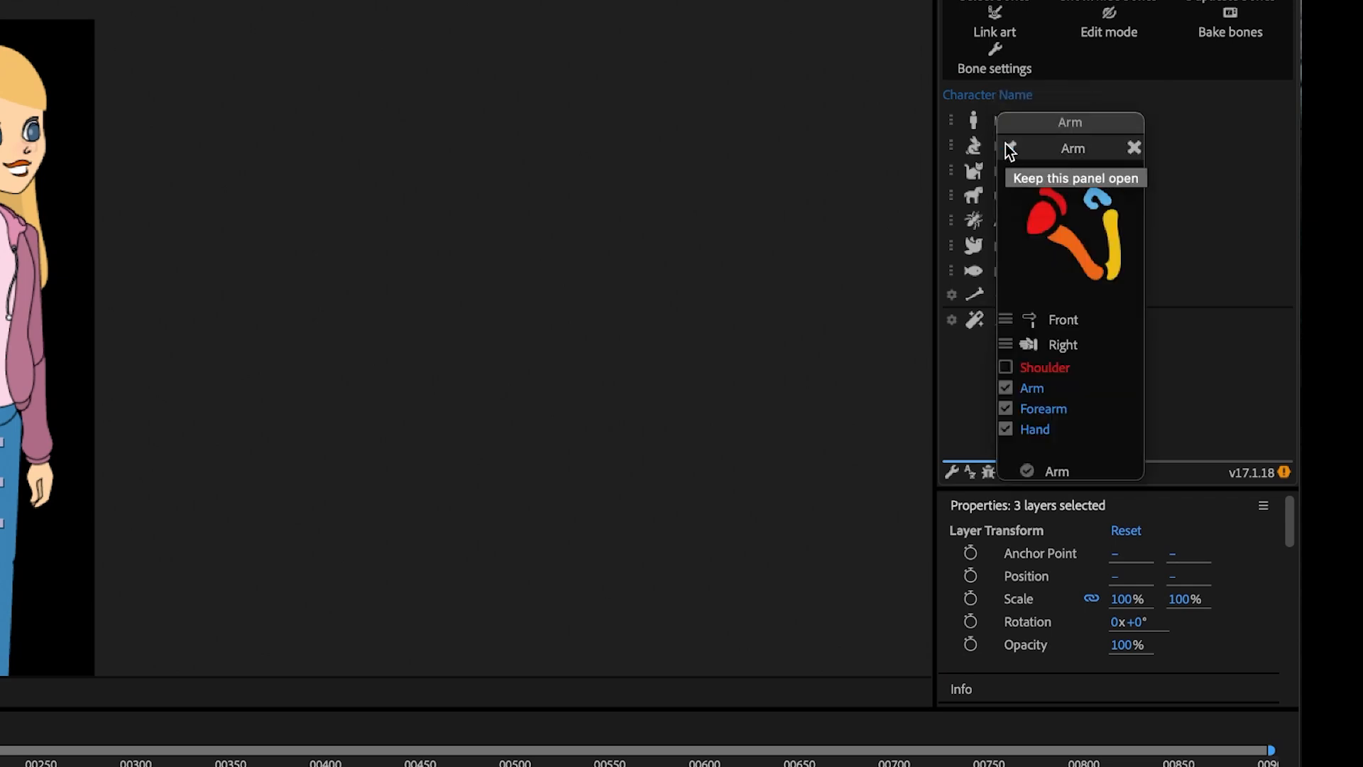
click(1069, 351)
click(1069, 351)
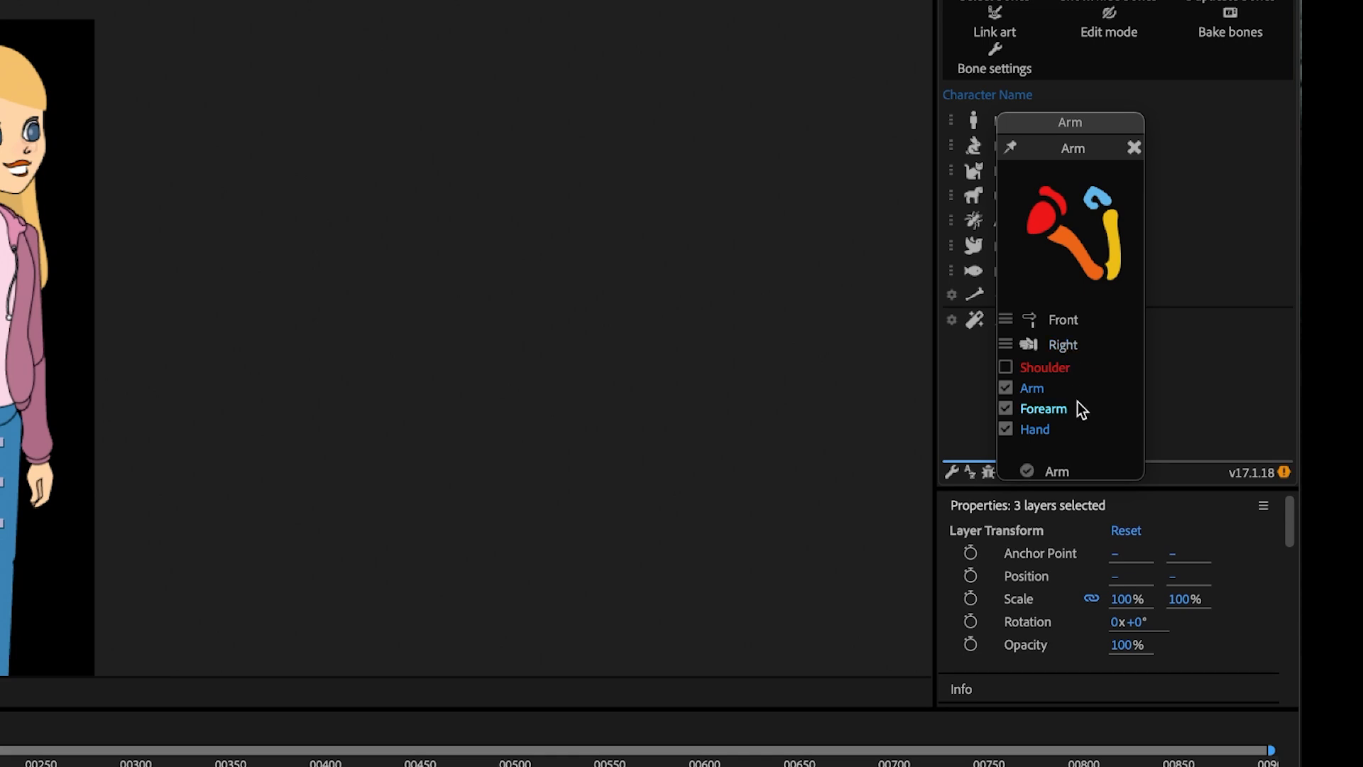
click(1060, 472)
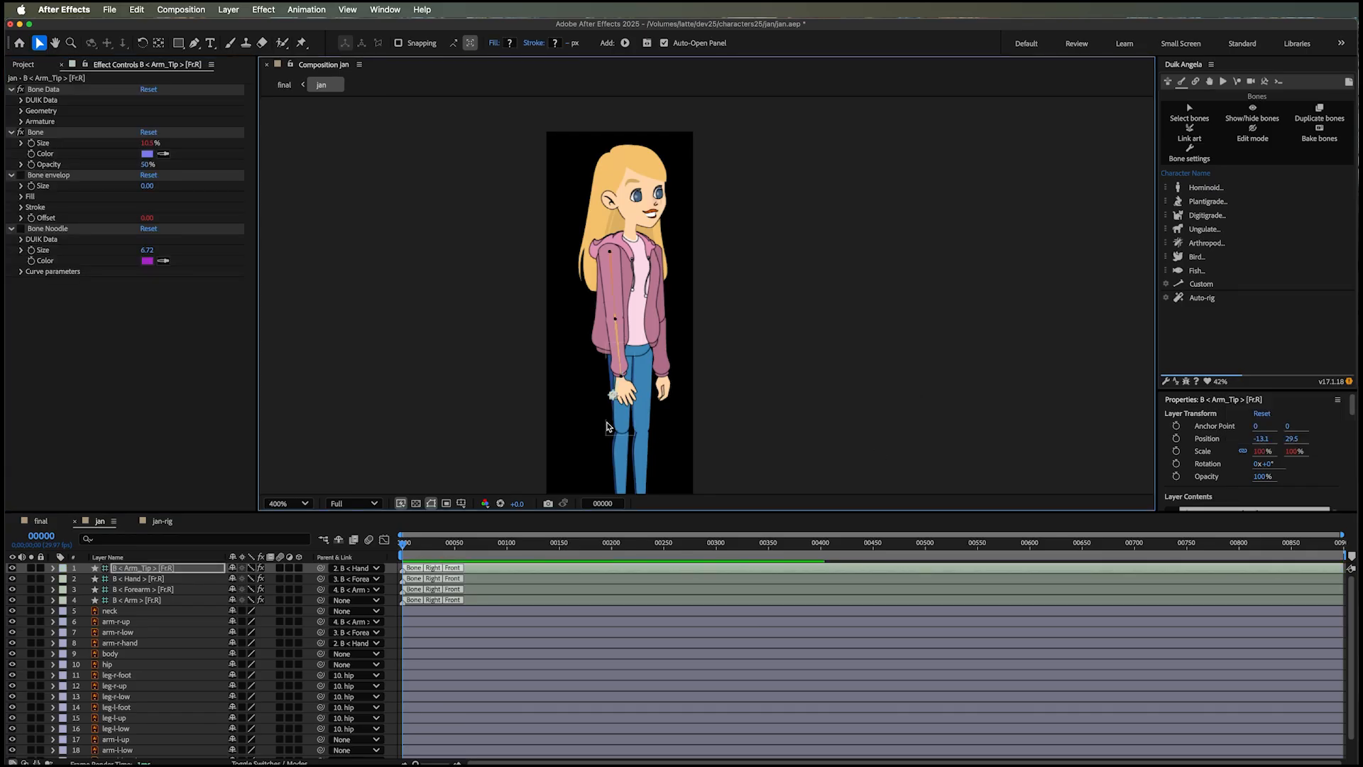
- Move the right arm's tip bone onto the fingers of the right hand, at about 7.7, 27
key(period)
drag(607, 422, 657, 325)
key(period)
drag(608, 381, 675, 297)
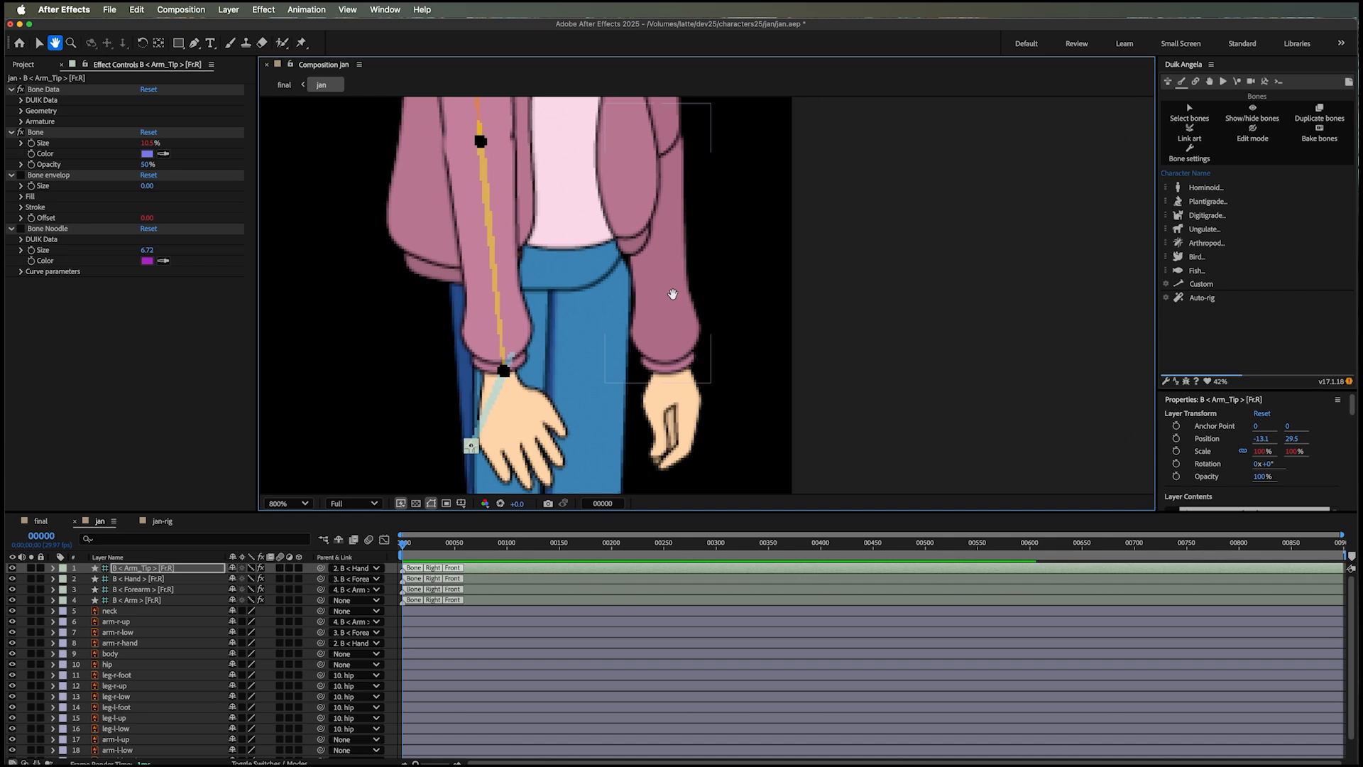
drag(502, 409, 554, 403)
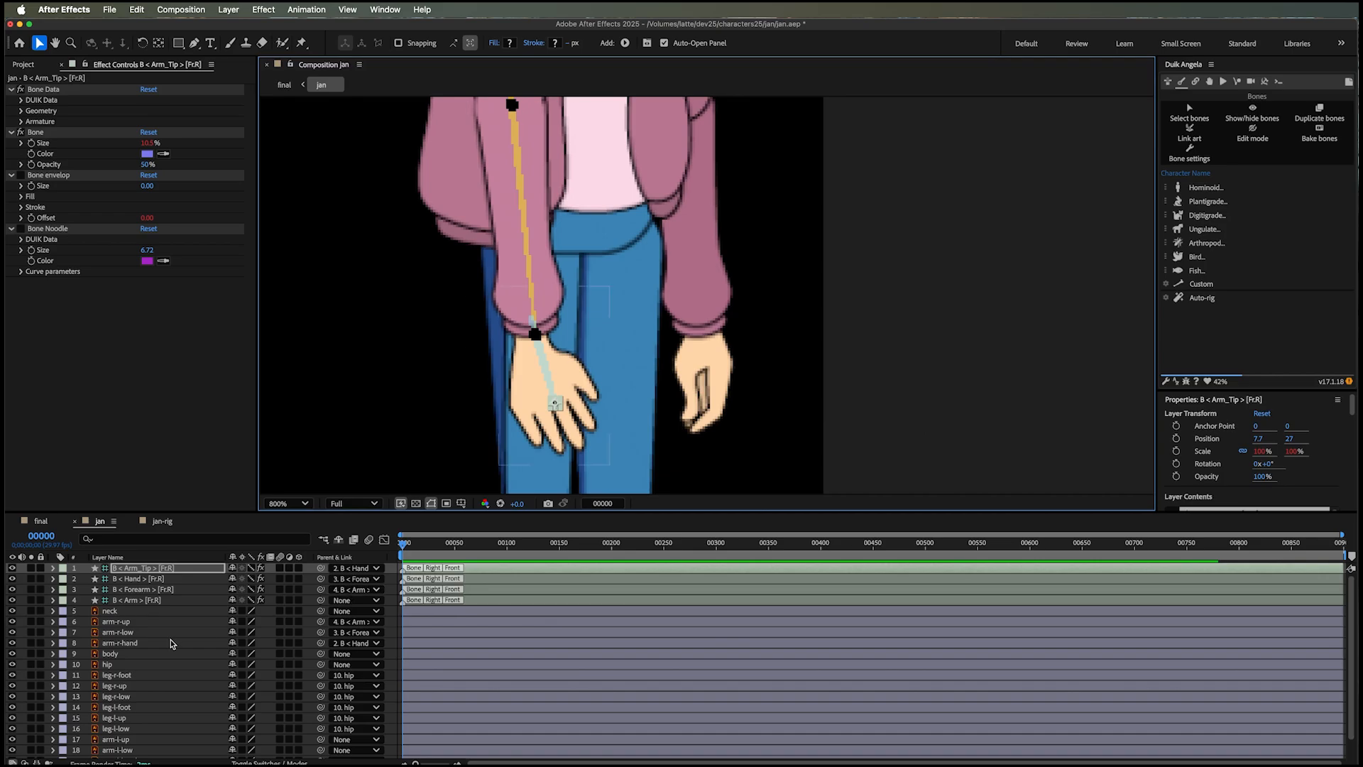
- Create front-view left Hominoid arm bones from arm-l-up, arm-l-low and arm-l-hand, and move the tip bone onto the left fingers
click(152, 739)
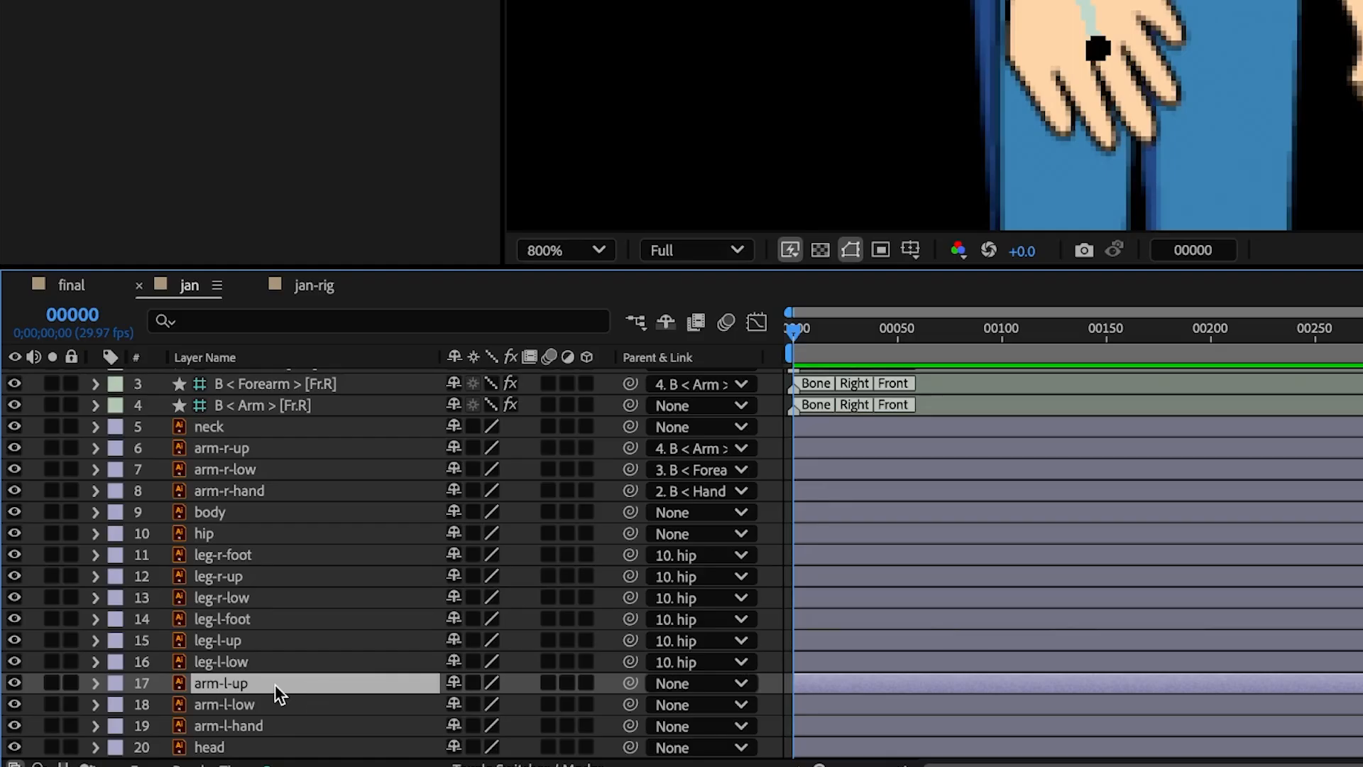
shift+click(258, 704)
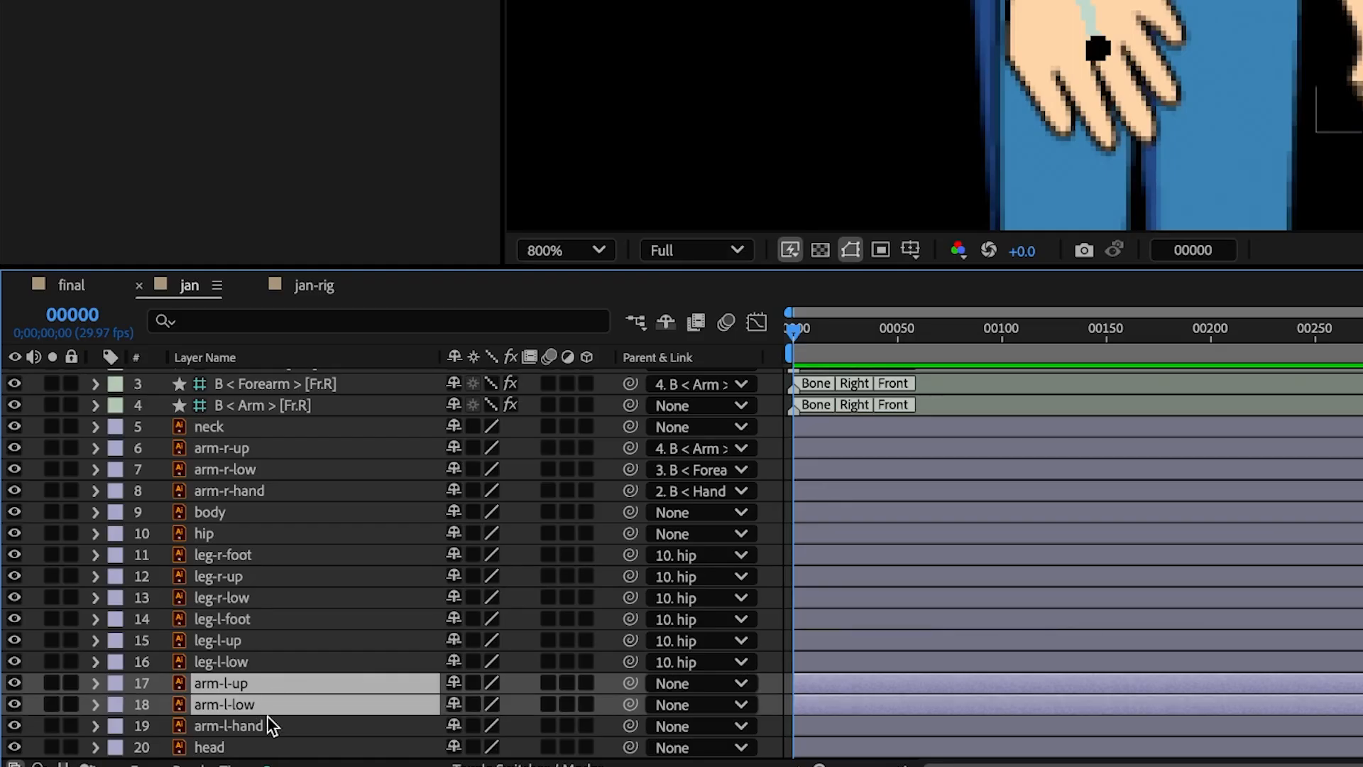
shift+click(271, 727)
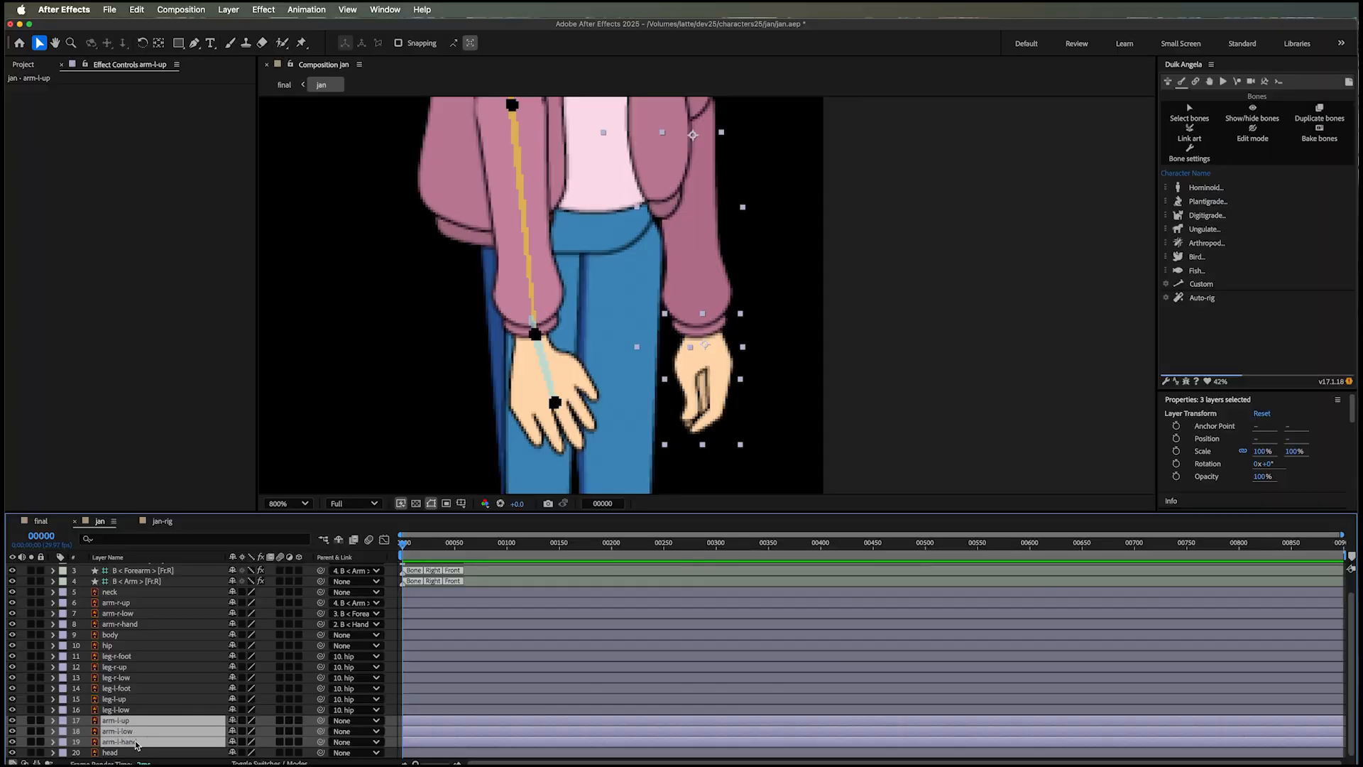
drag(882, 353, 842, 490)
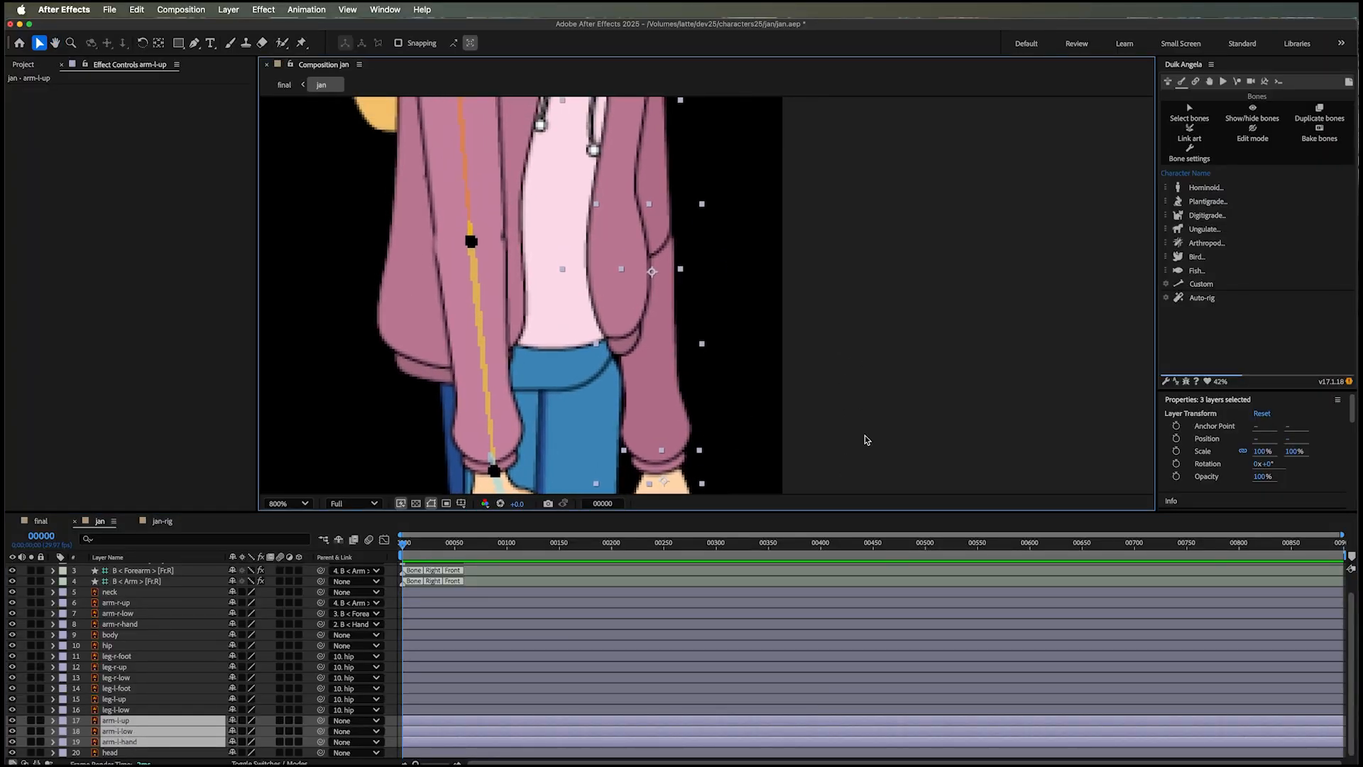
key(comma)
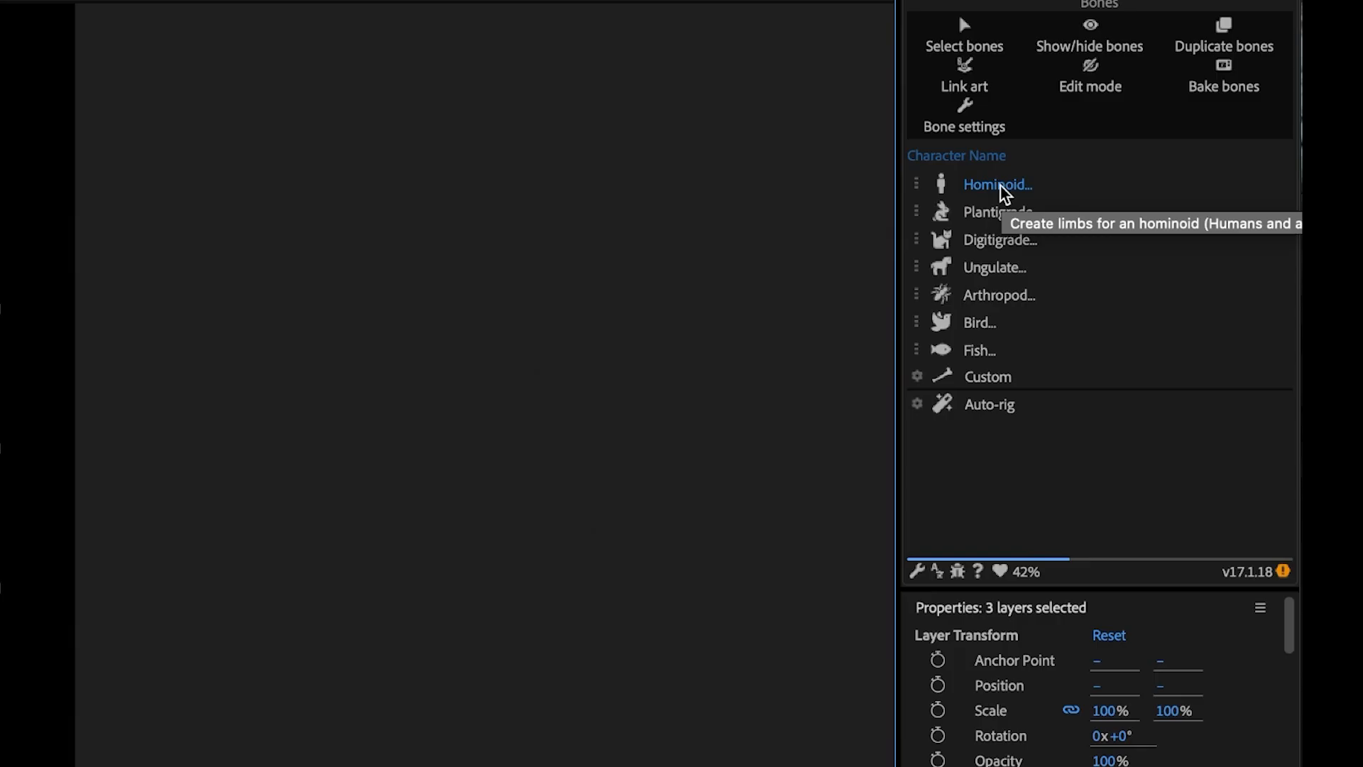
click(1001, 188)
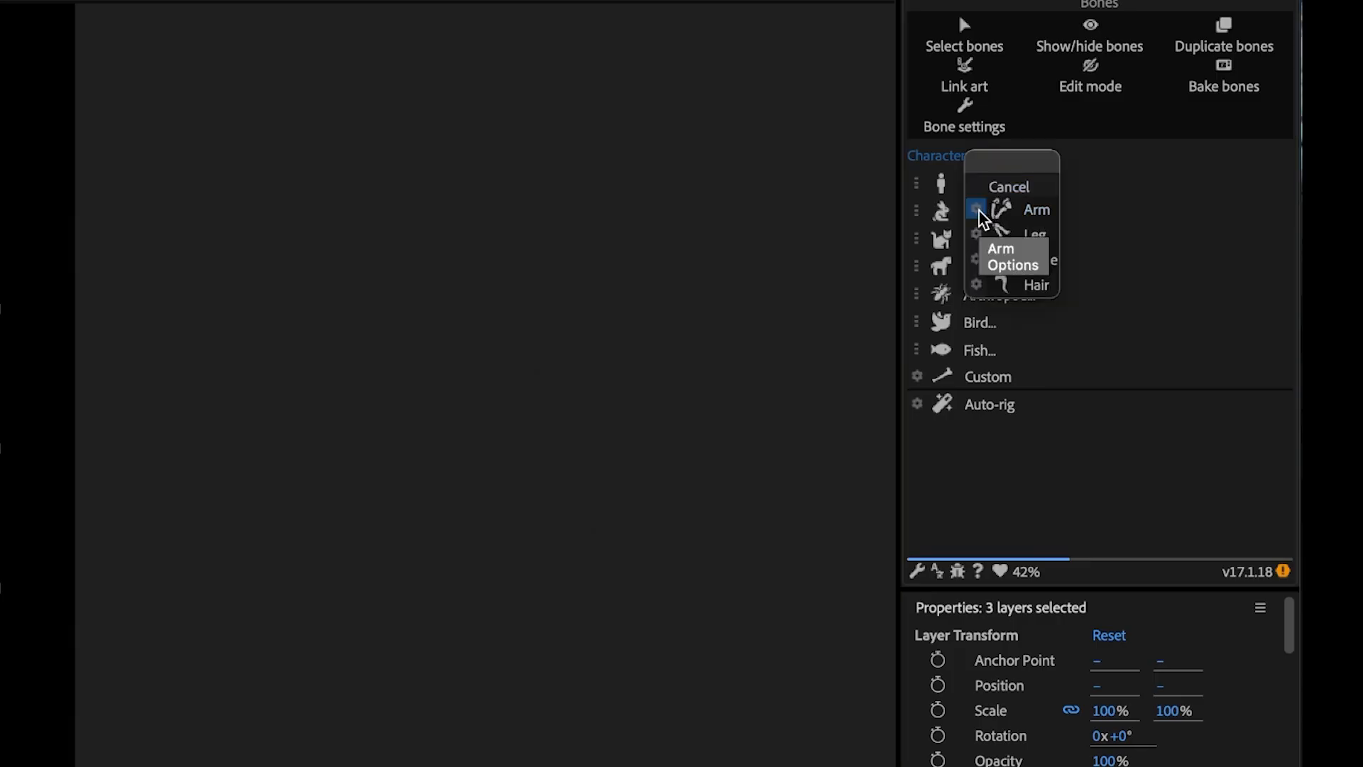
click(979, 211)
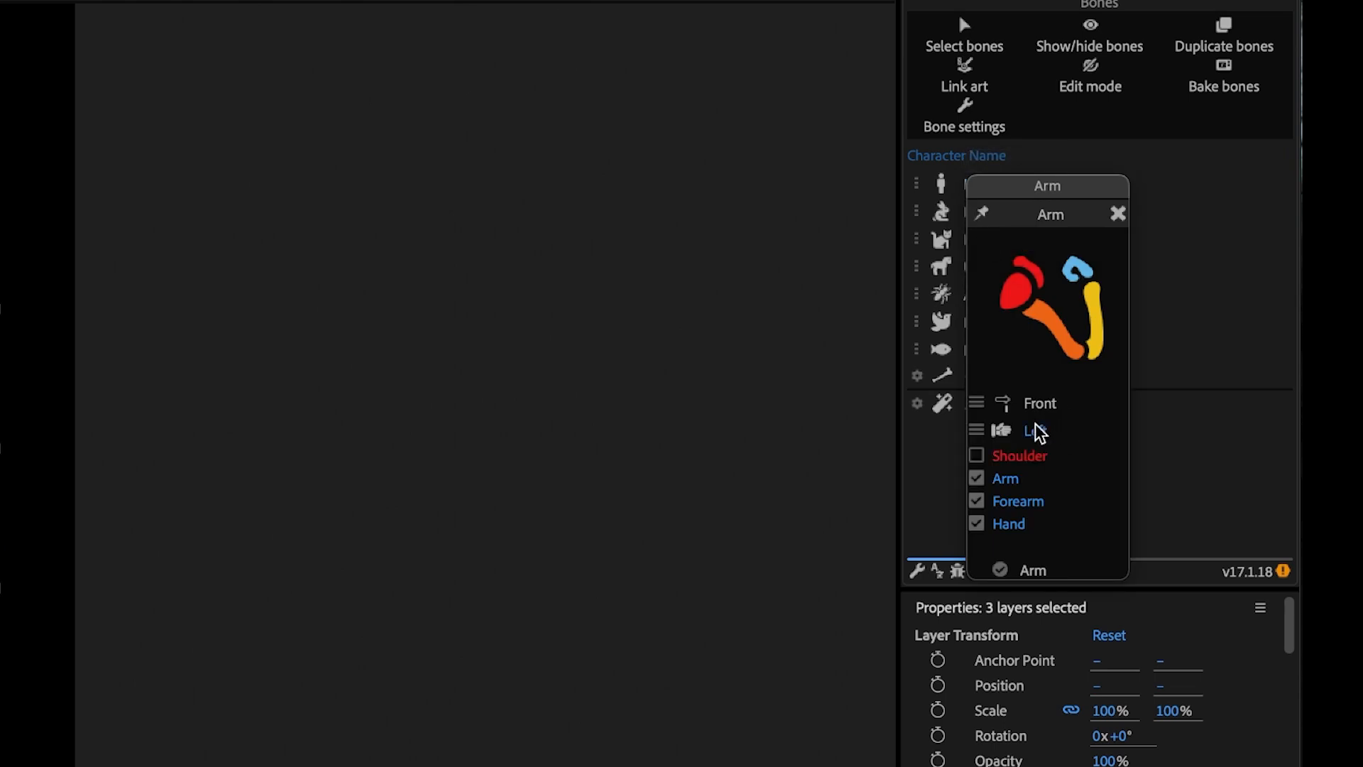
click(1034, 573)
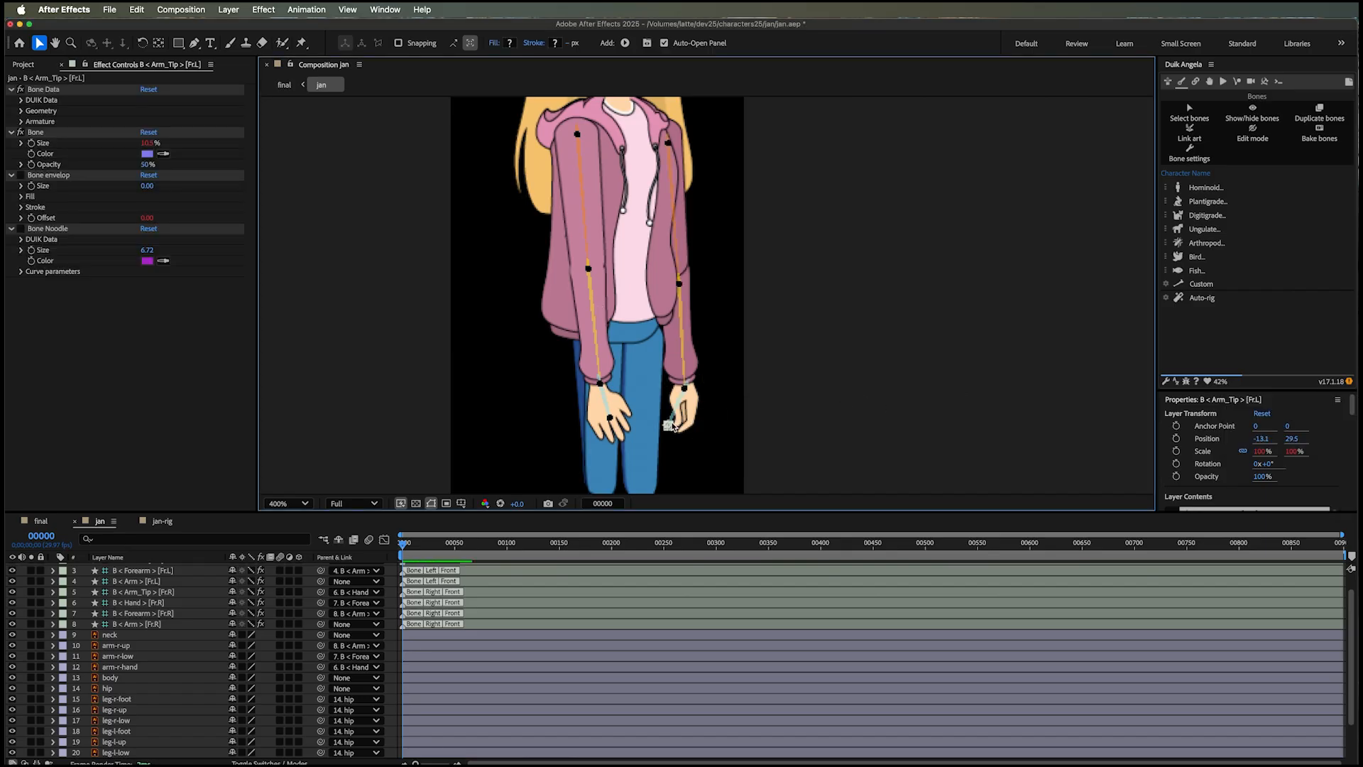
drag(668, 423, 685, 423)
- Create back-view right Hominoid leg bones with thigh, calf and foot but no toes from leg-r-up, leg-r-low and leg-r-foot, selected in that order
scroll(157, 684, down, 4)
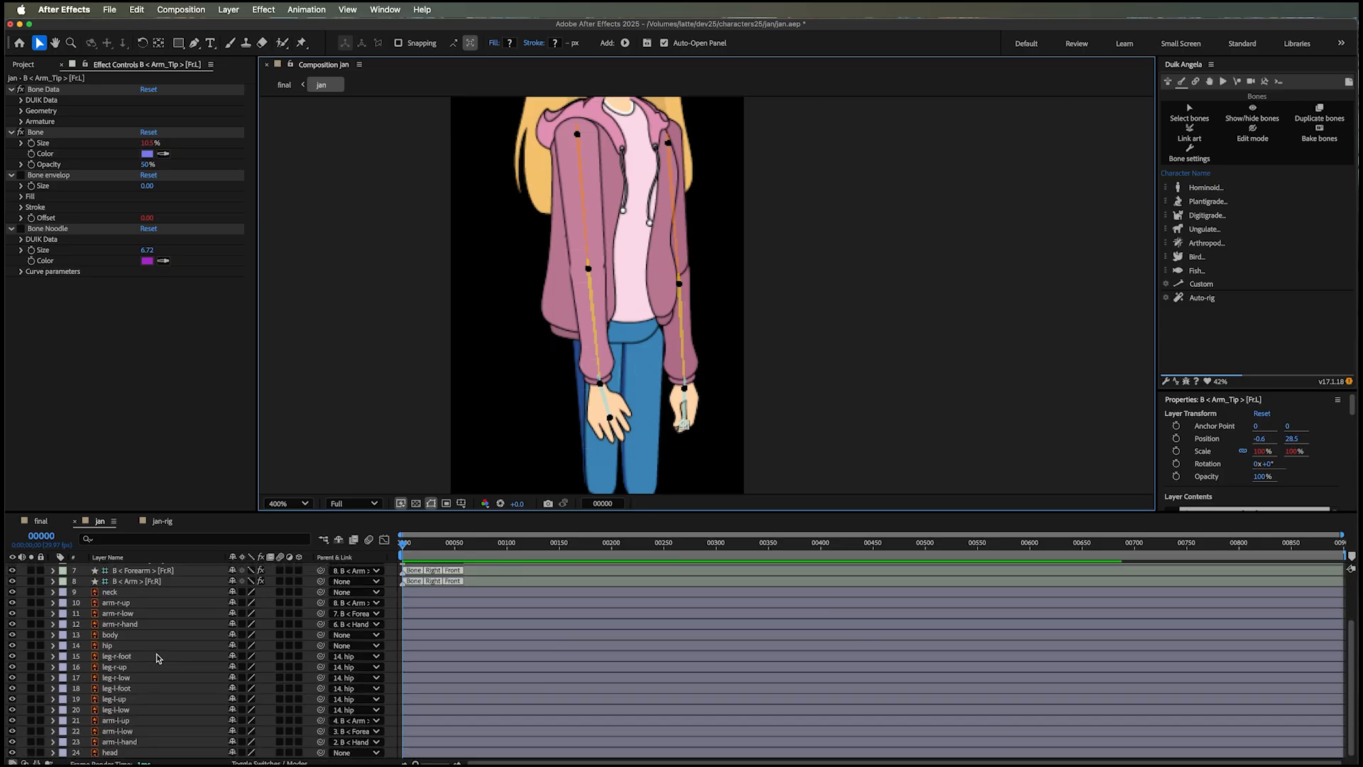
scroll(802, 340, down, 5)
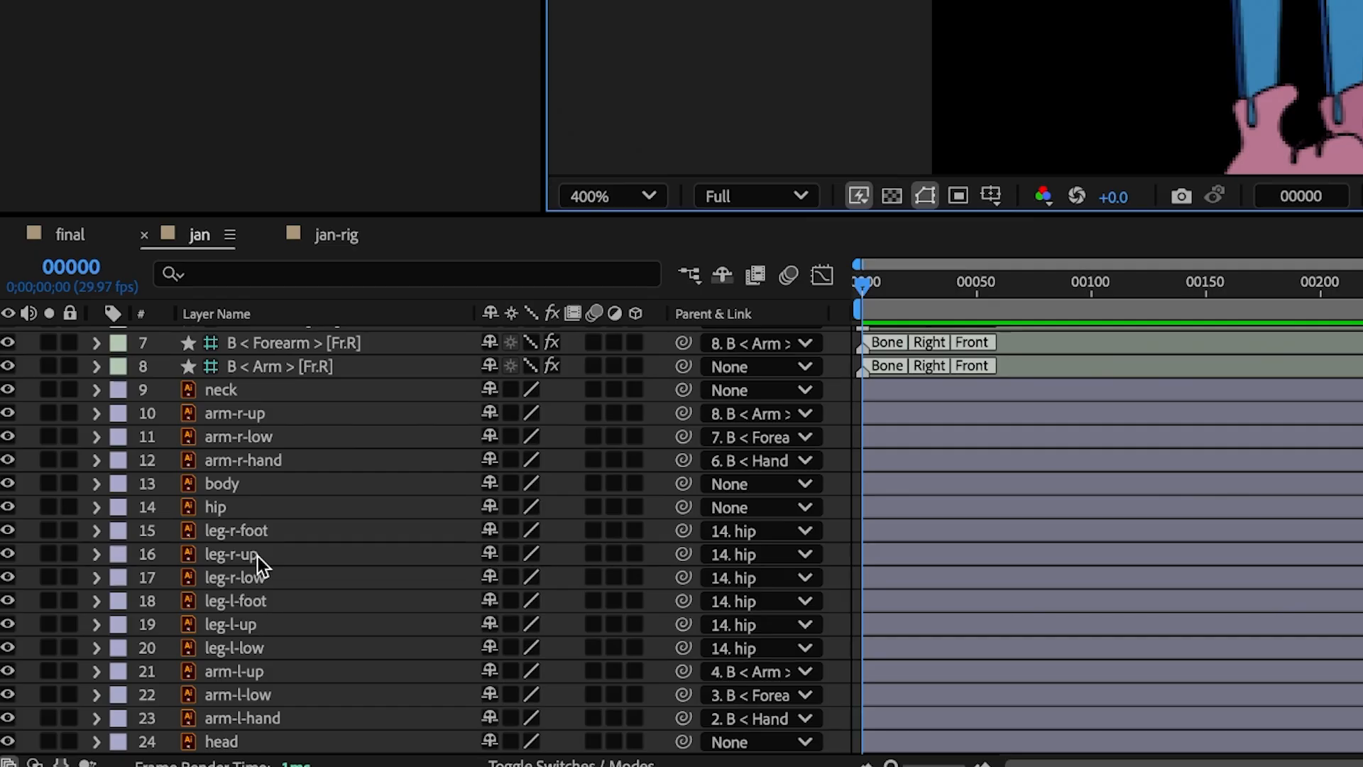
click(257, 556)
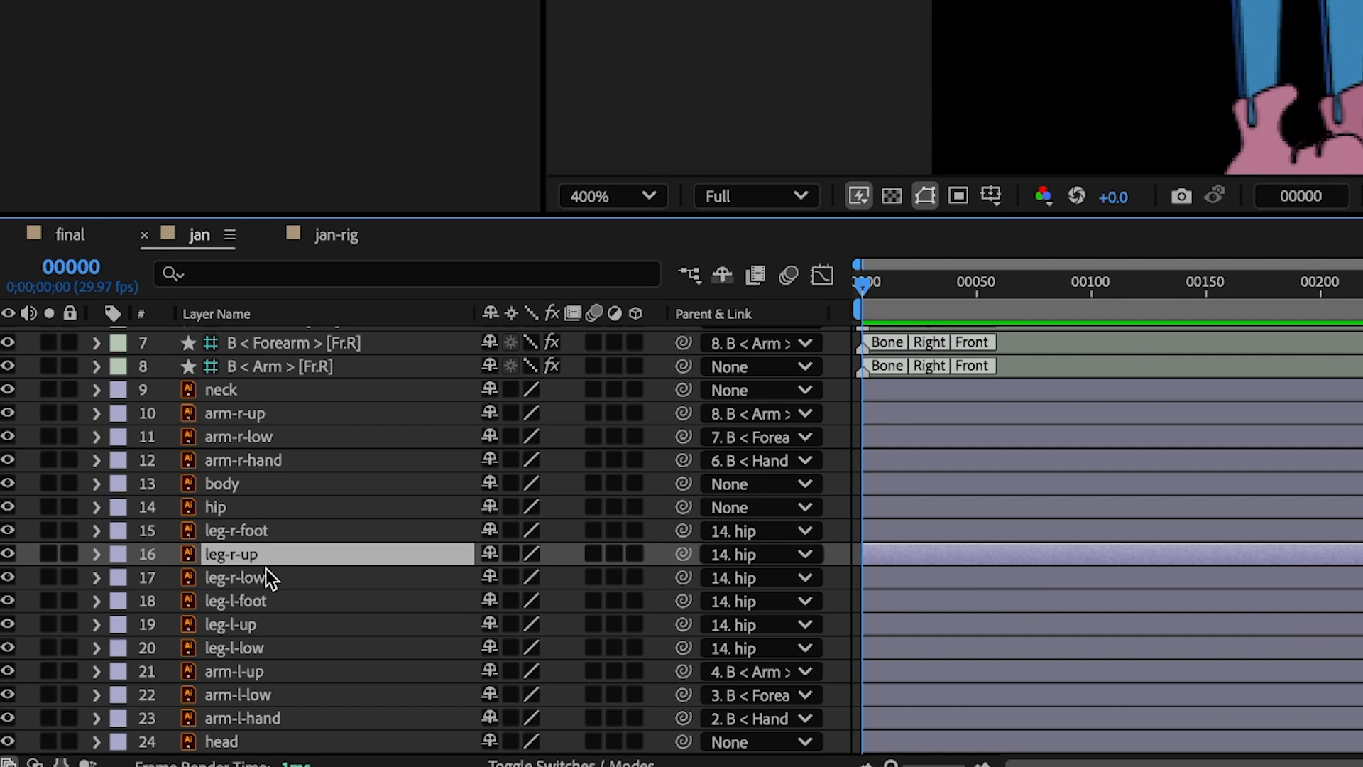
shift+click(262, 579)
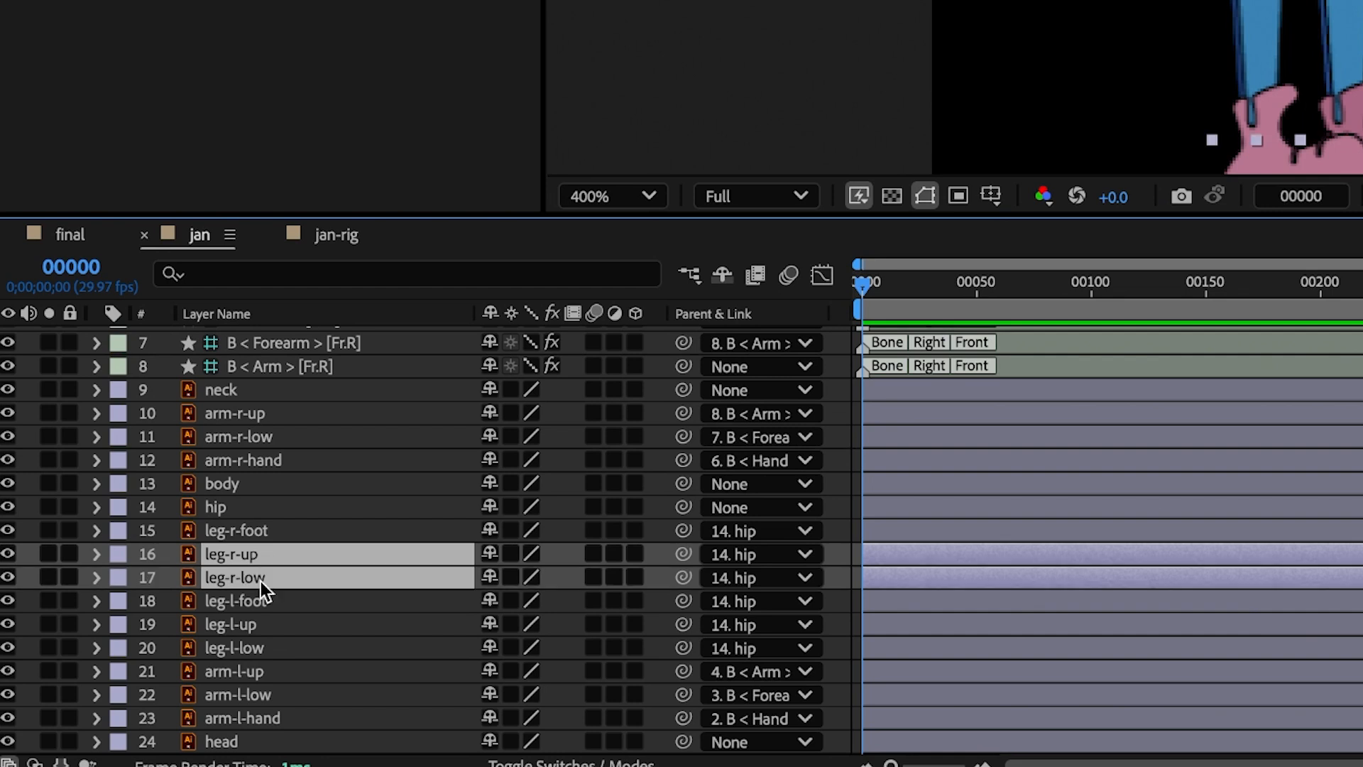
shift+click(254, 529)
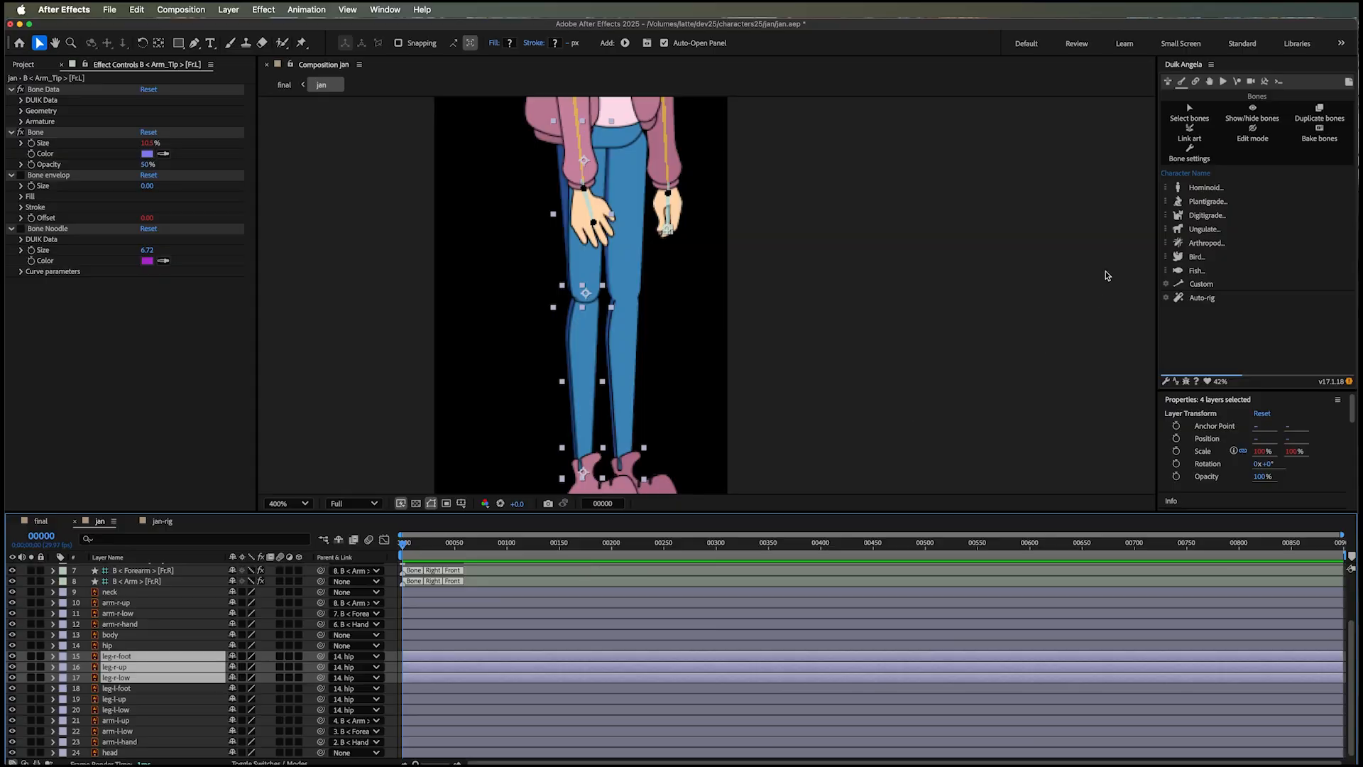
click(1213, 204)
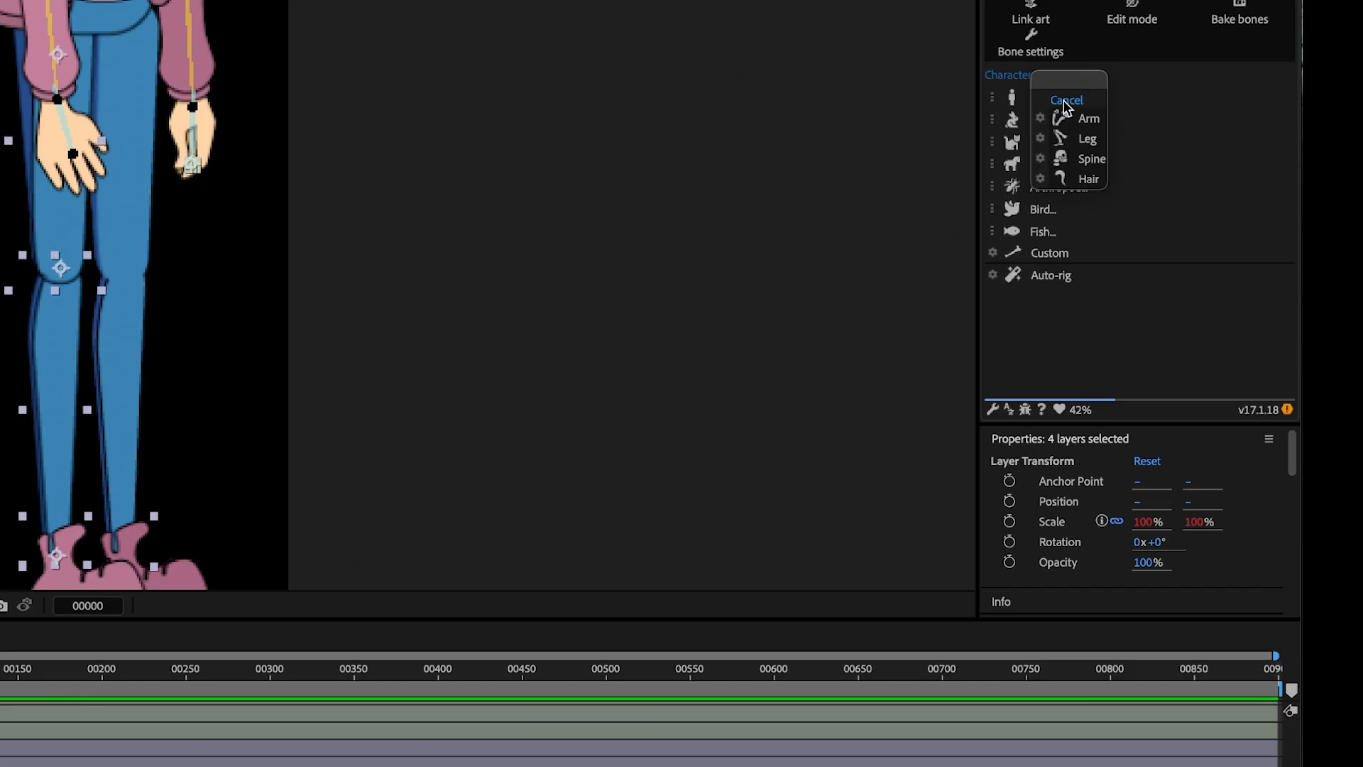
click(1040, 138)
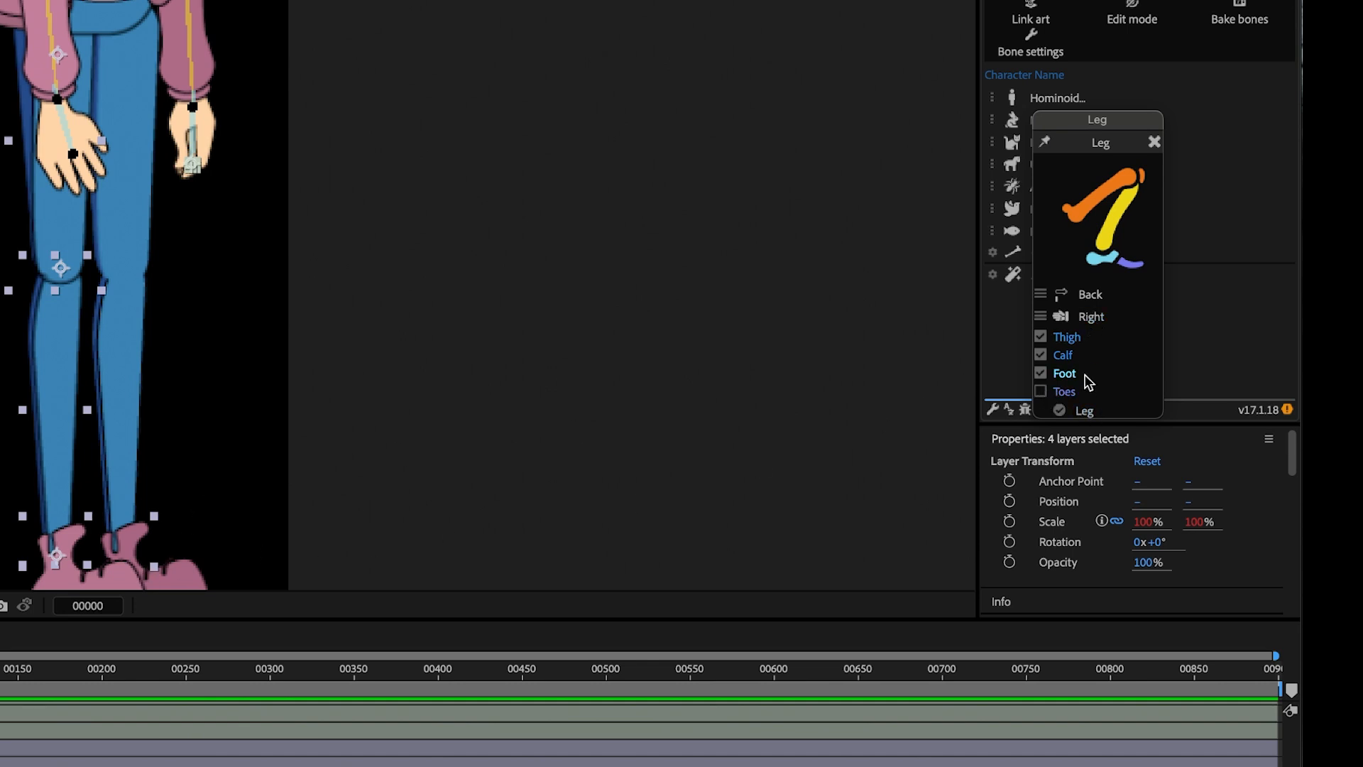
click(1087, 411)
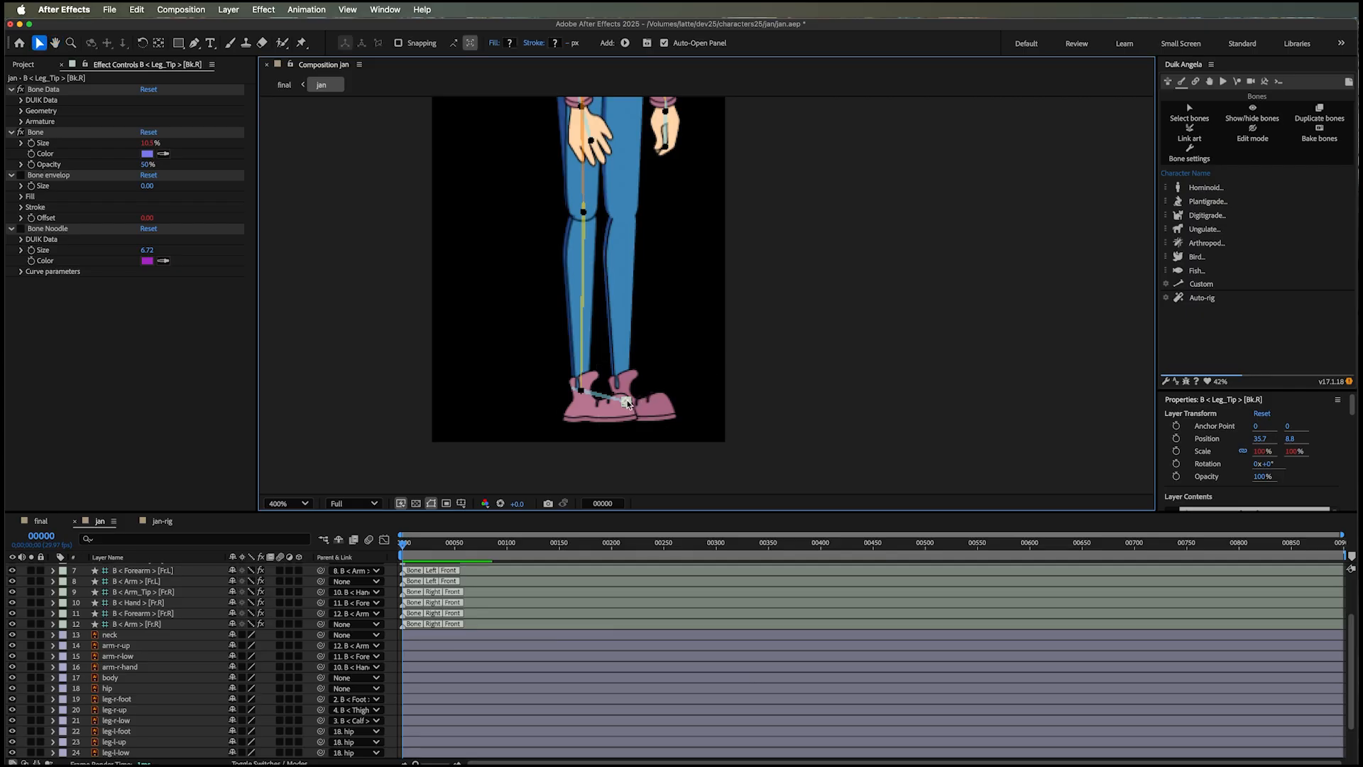
- Move the right leg's tip bone down onto the toe of the right shoe
drag(622, 405, 624, 411)
drag(629, 412, 631, 414)
drag(675, 288, 675, 312)
- Create back-view left Hominoid leg bones from leg-l-up, leg-l-low and leg-l-foot, and move the tip bone to the left toe, about 32.7, 15.3
scroll(173, 698, down, 1)
scroll(174, 698, down, 3)
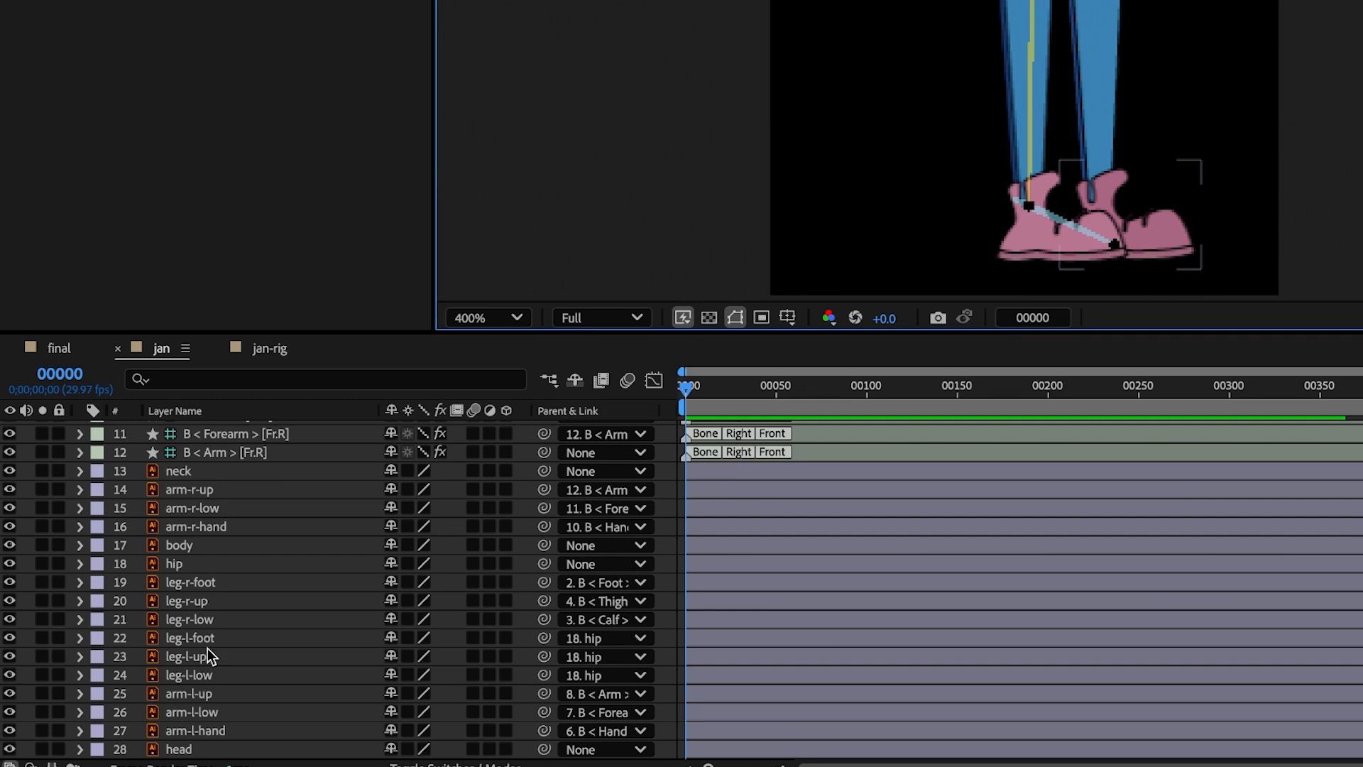
click(203, 660)
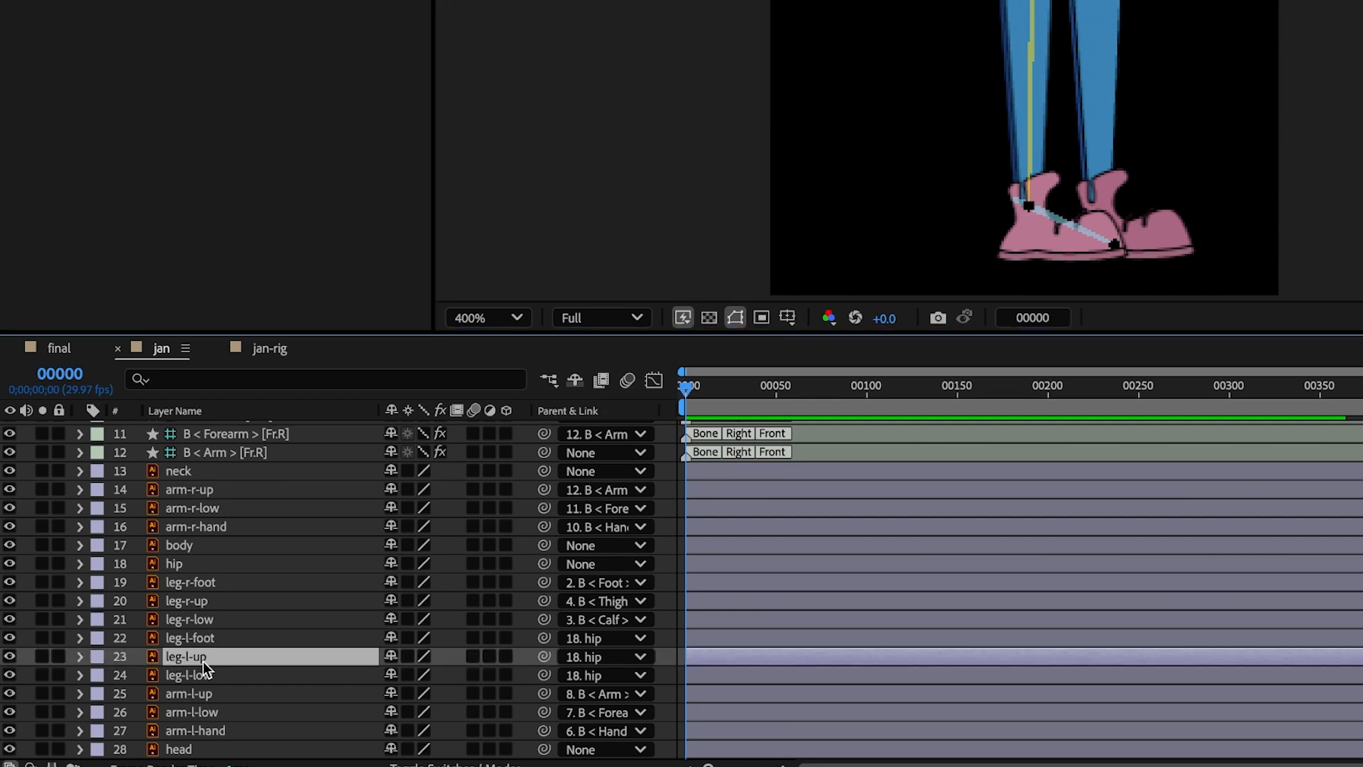
shift+click(204, 677)
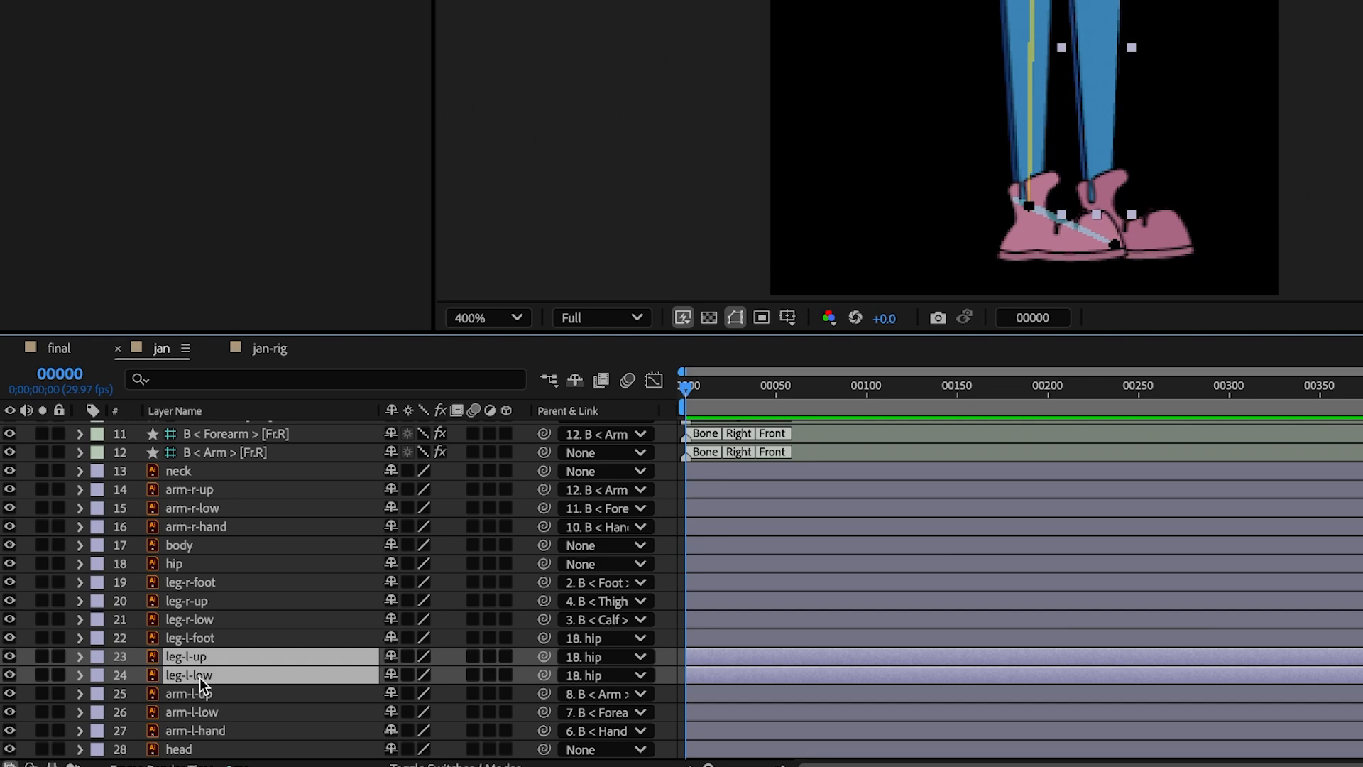
shift+click(204, 638)
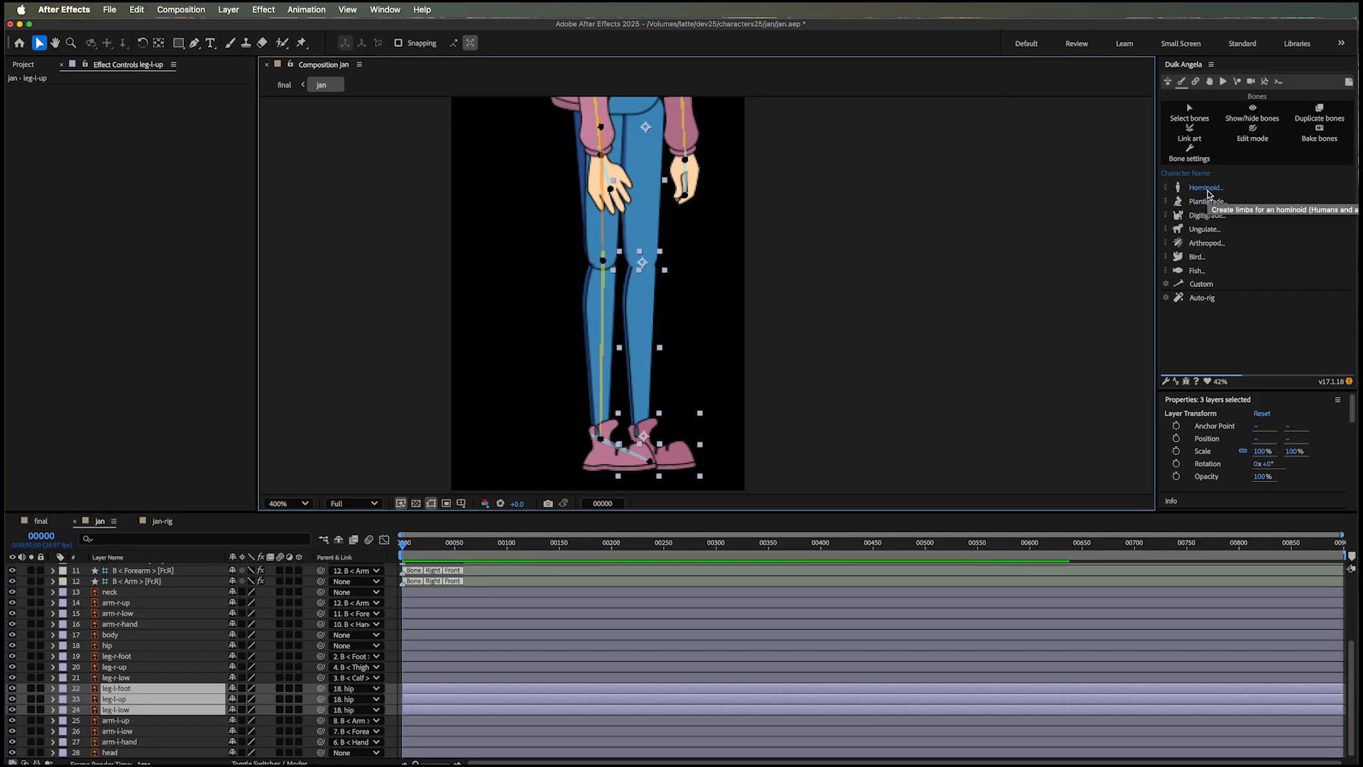
click(1209, 191)
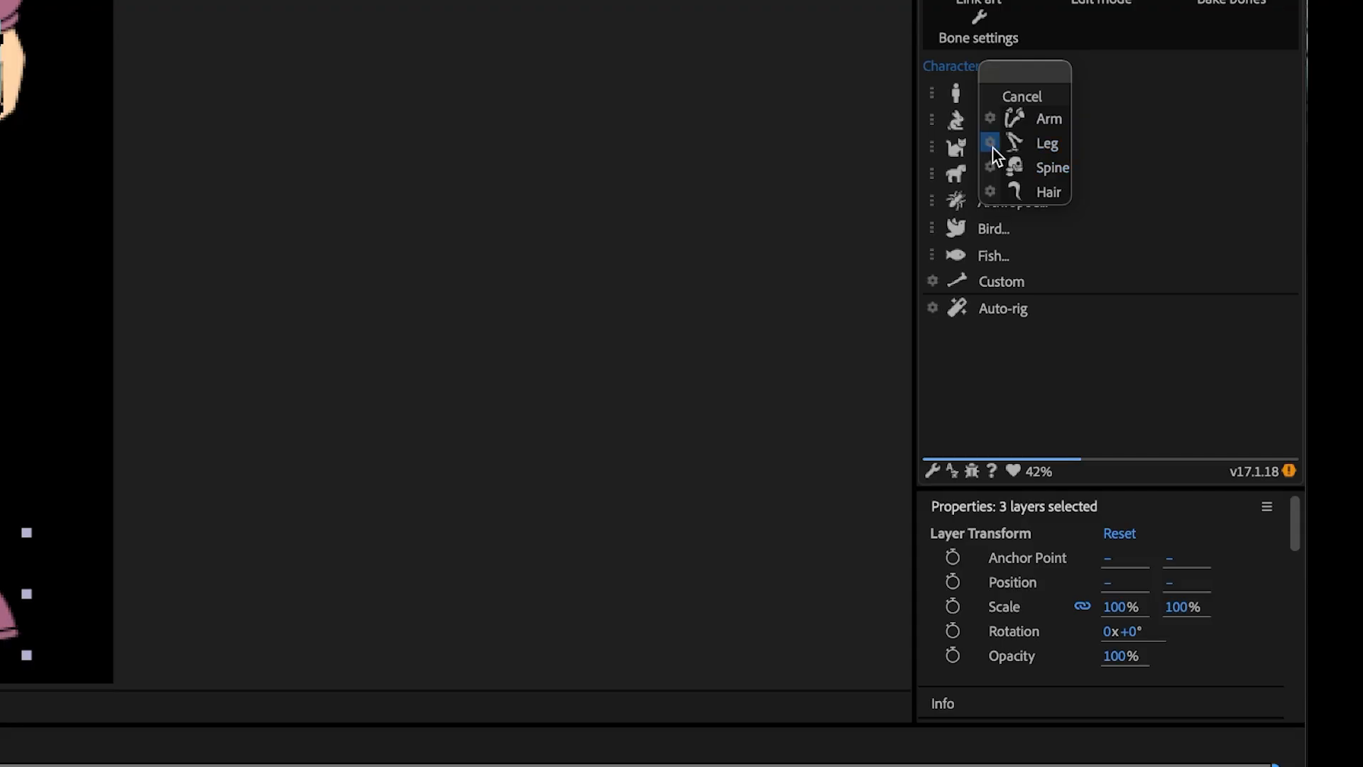
click(992, 145)
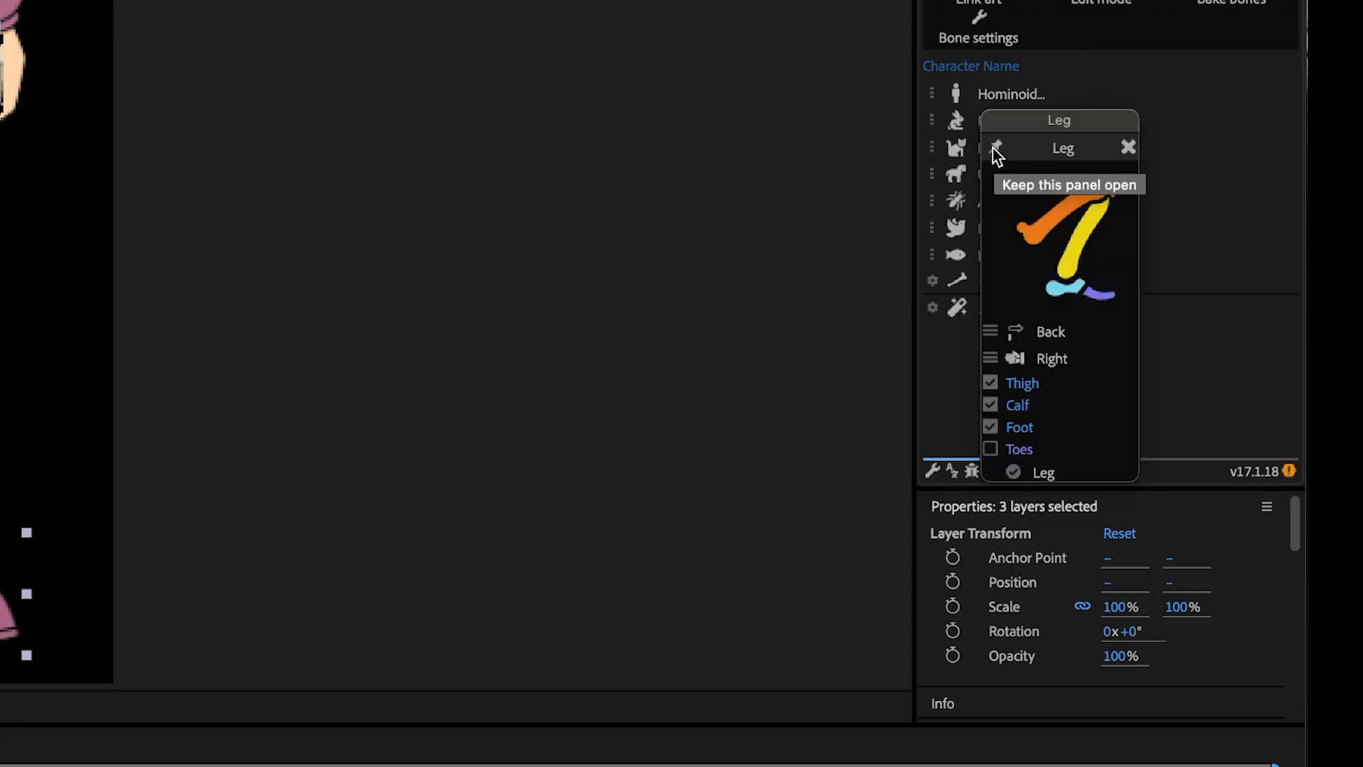
click(1054, 360)
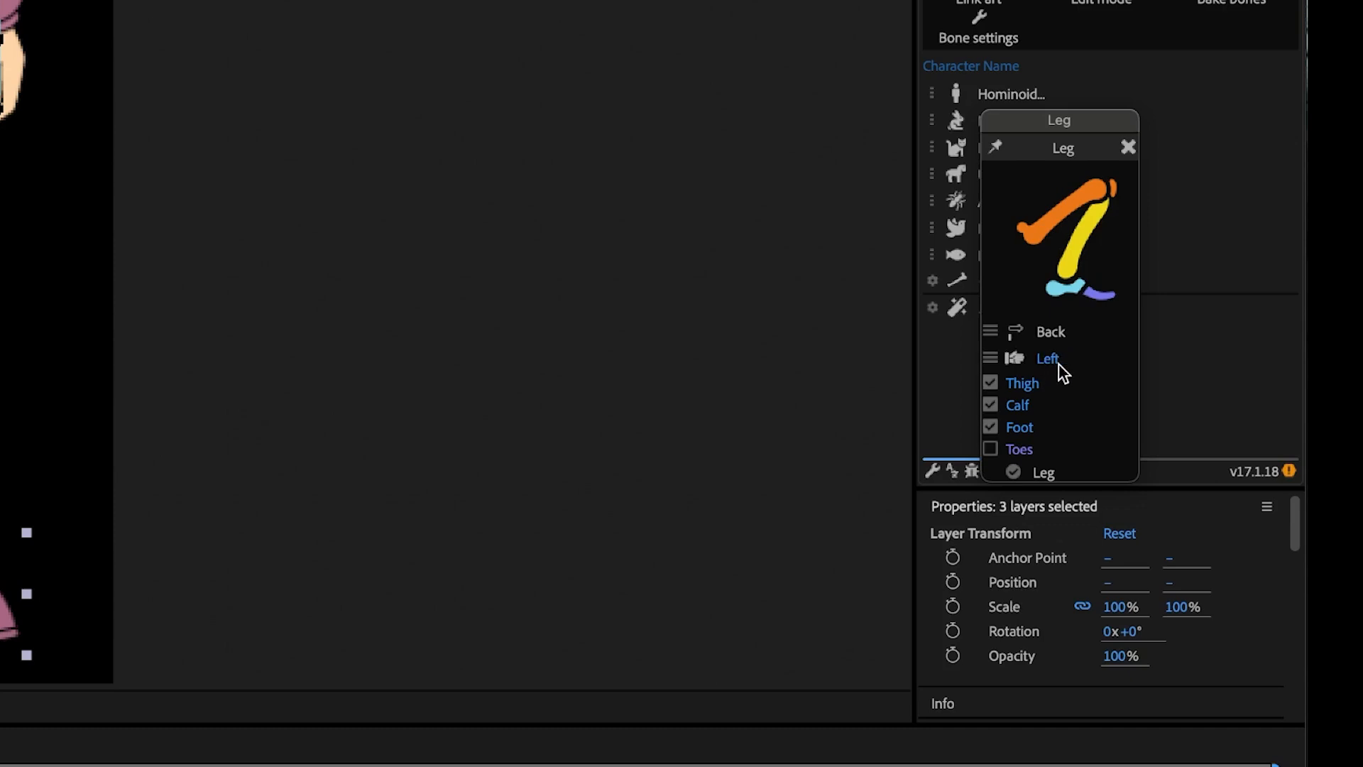
click(1043, 473)
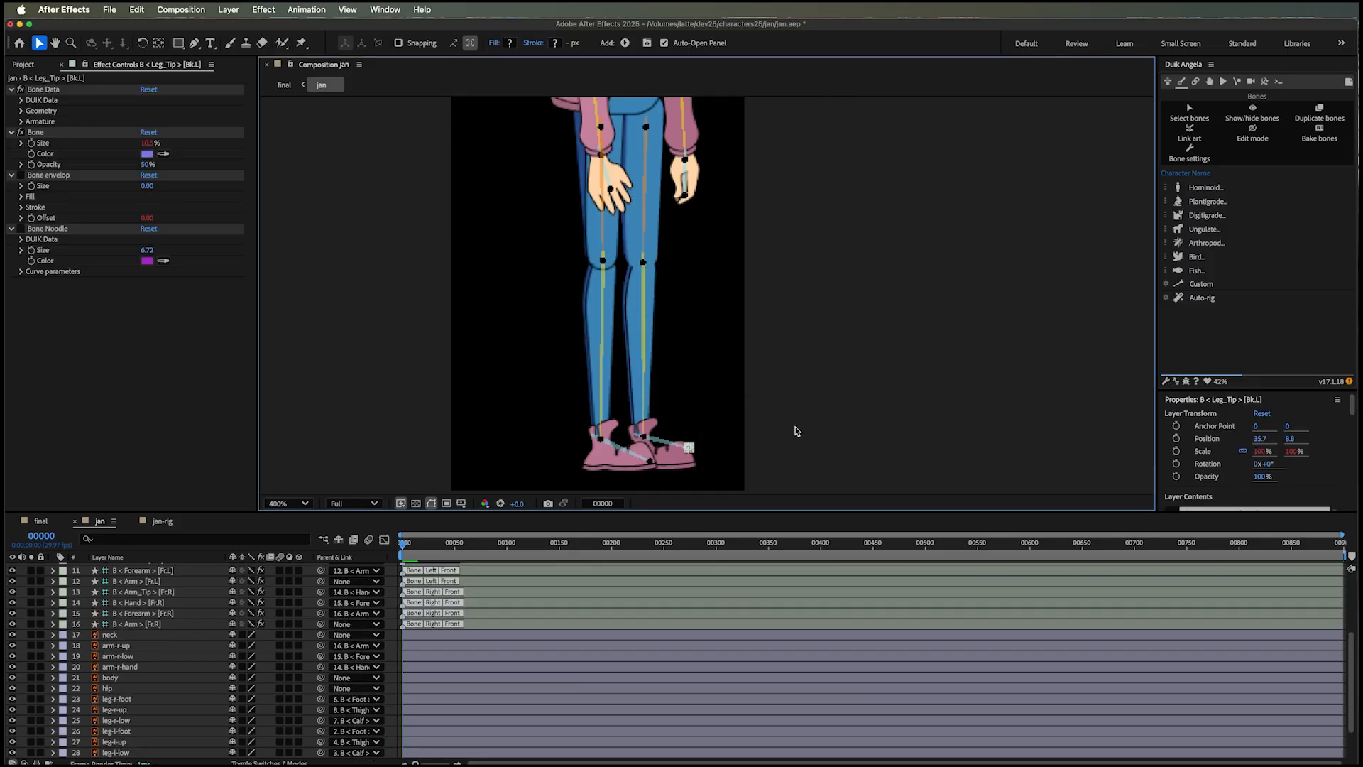
drag(693, 450, 685, 458)
- Create a Hominoid spine with head, hips, one neck layer and three spine layers from hip, body, neck and head, selected in that order
scroll(770, 359, up, 10)
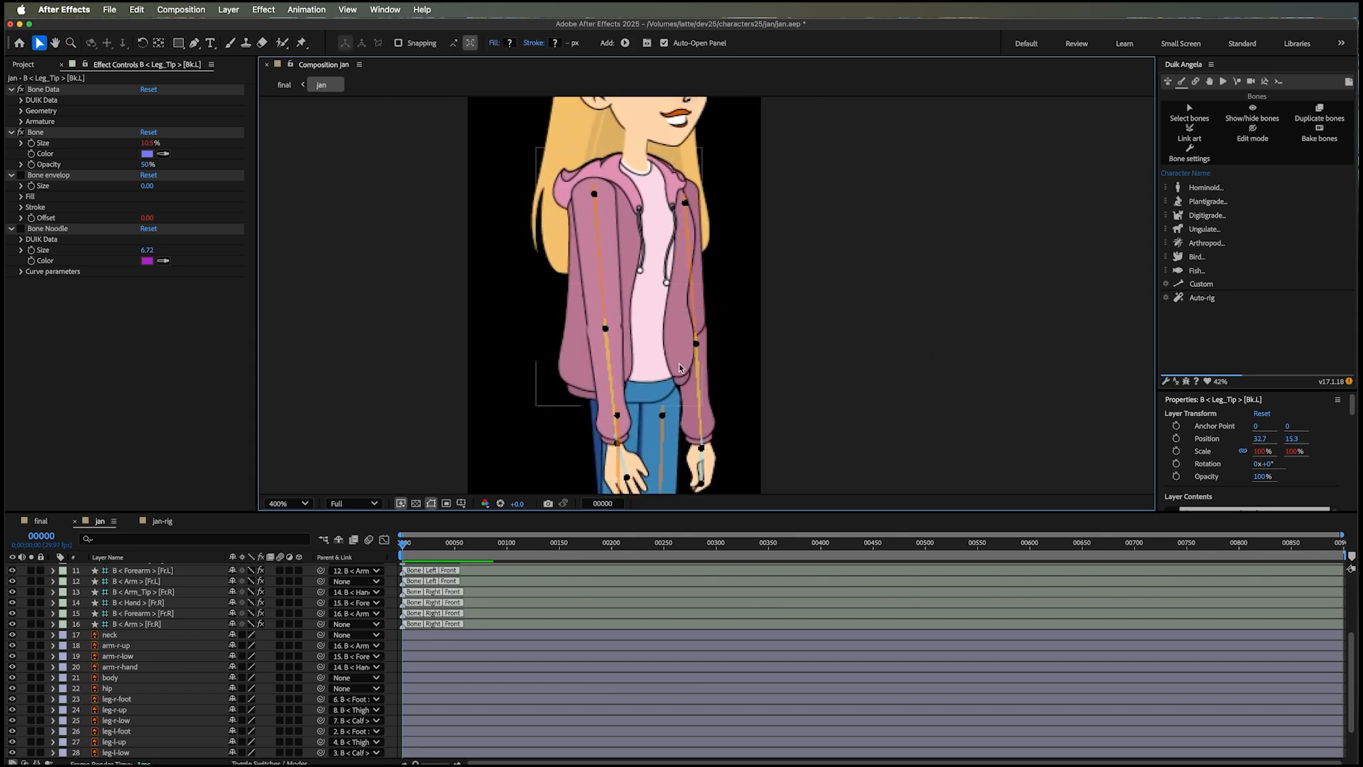
scroll(758, 331, up, 3)
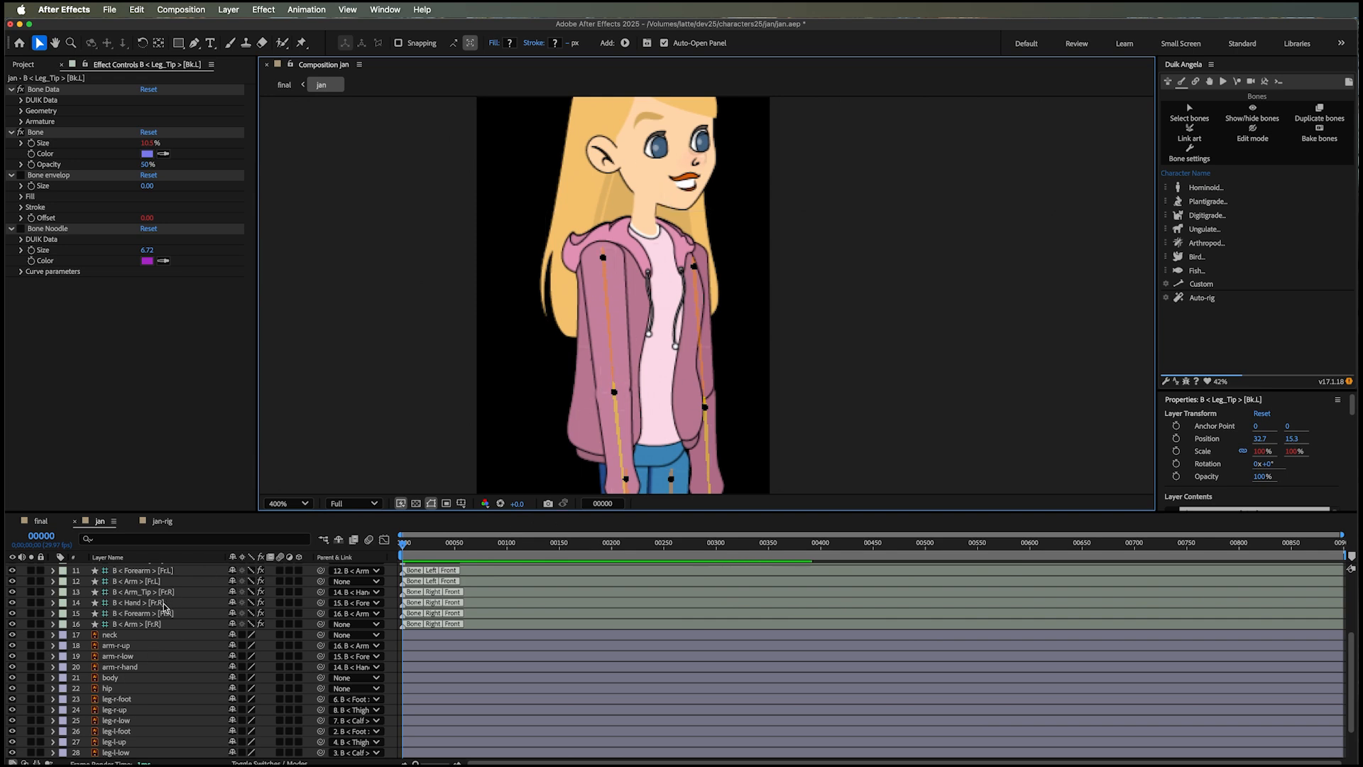
scroll(138, 671, down, 2)
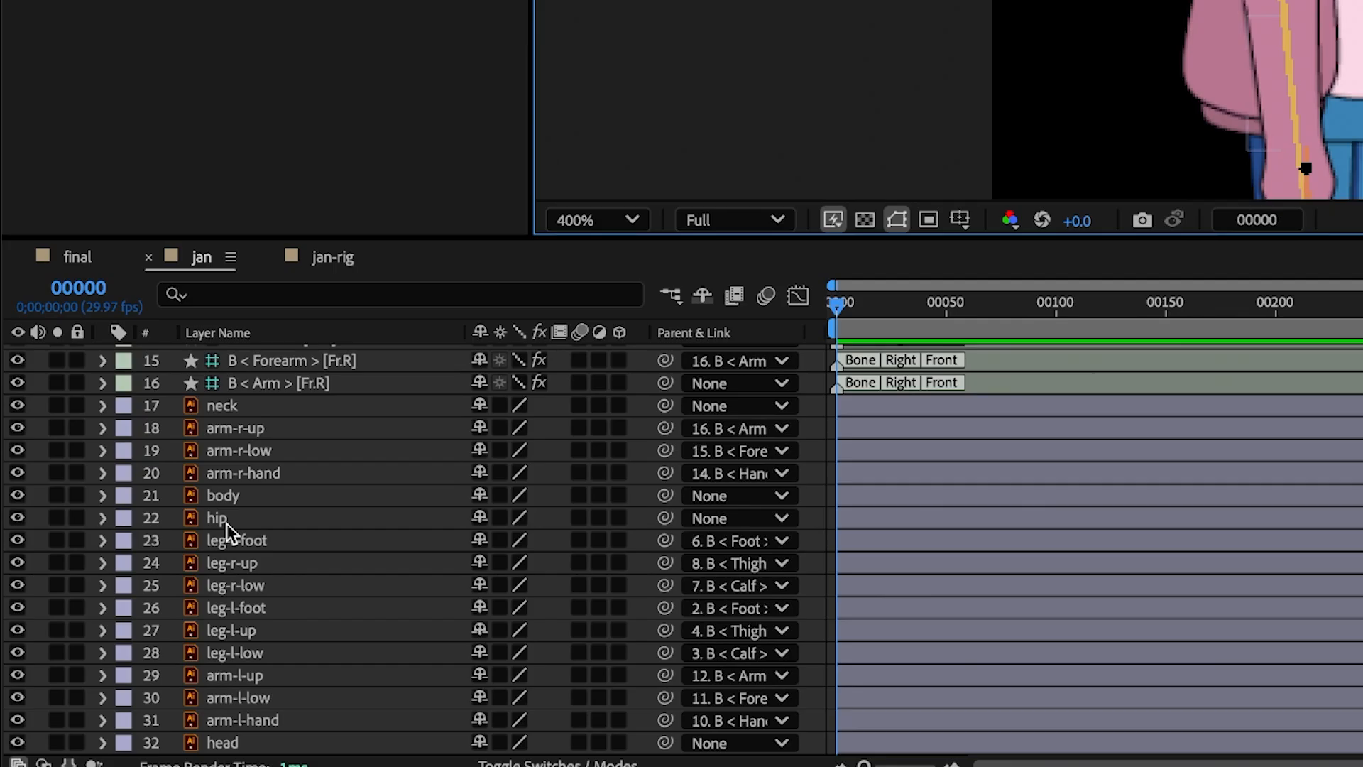
click(113, 646)
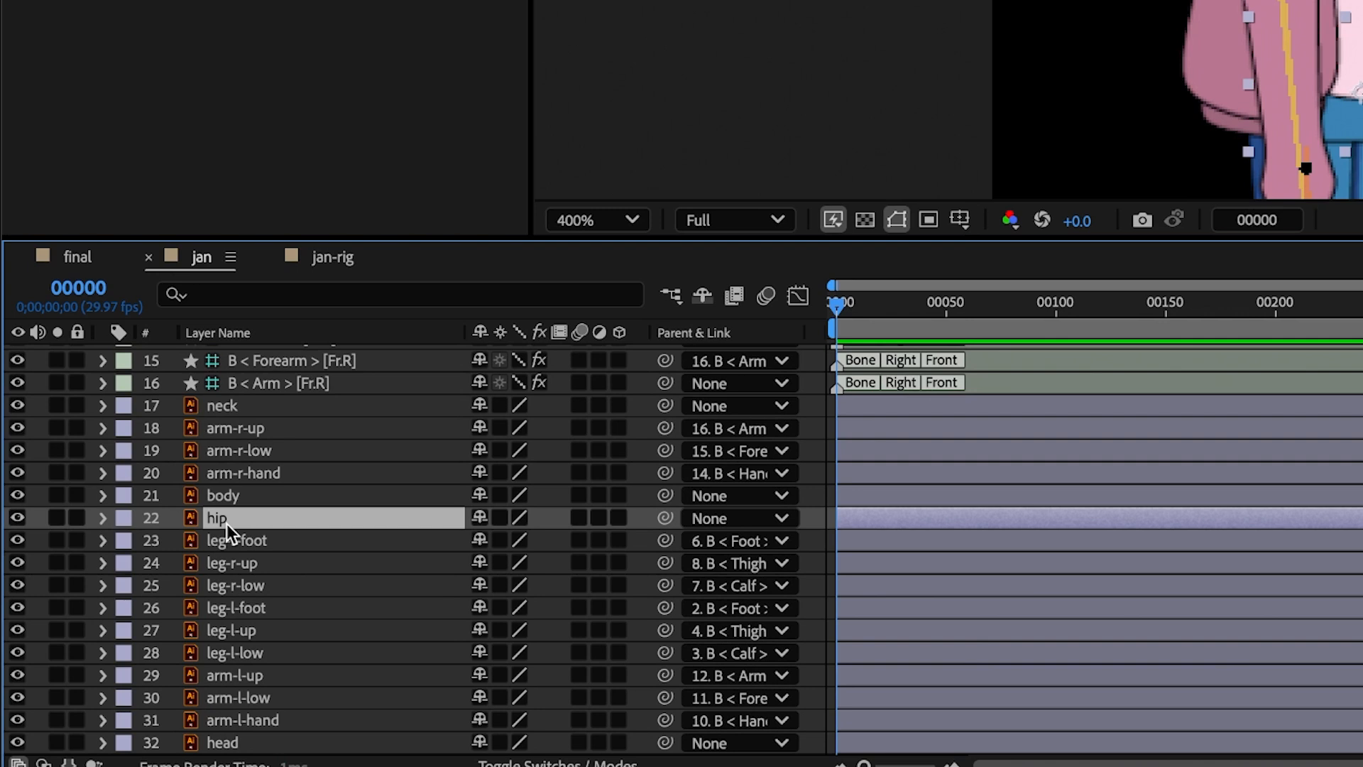
shift+click(230, 498)
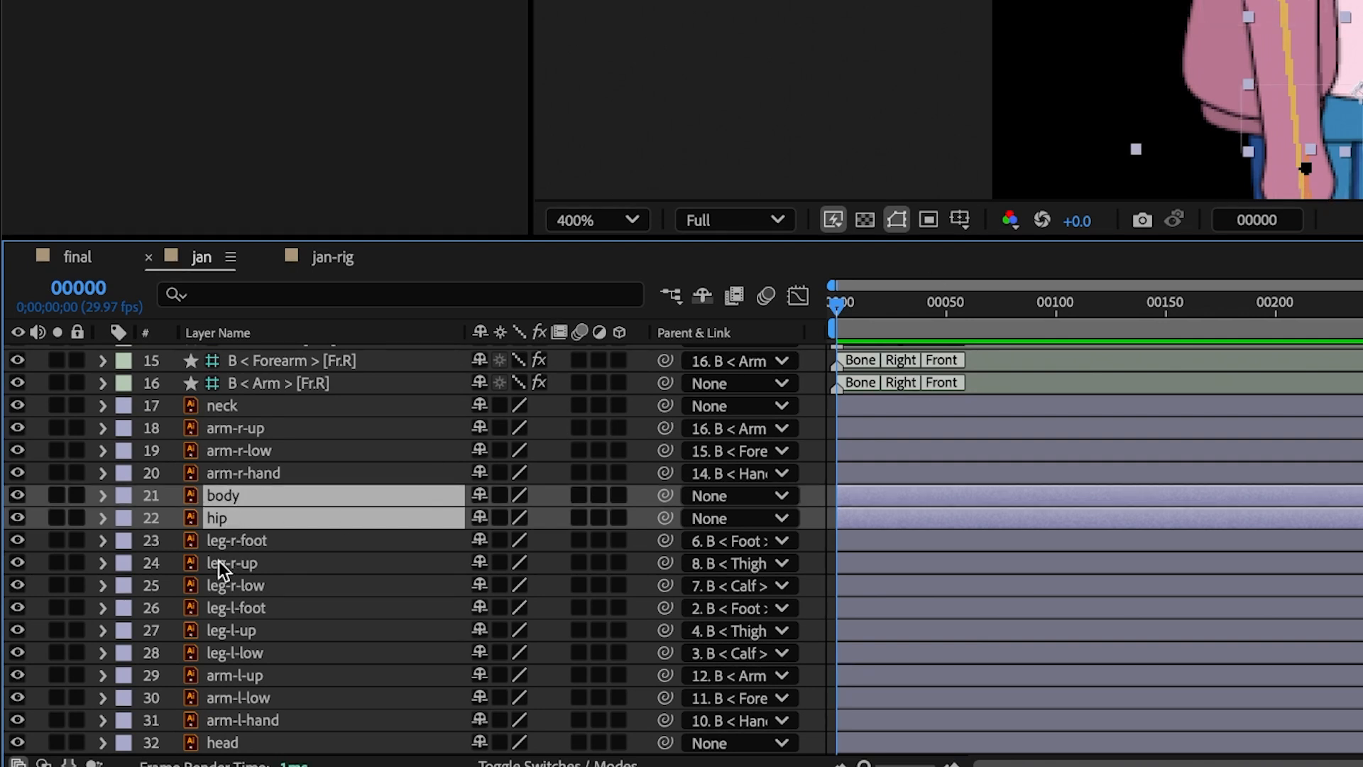
super+click(224, 410)
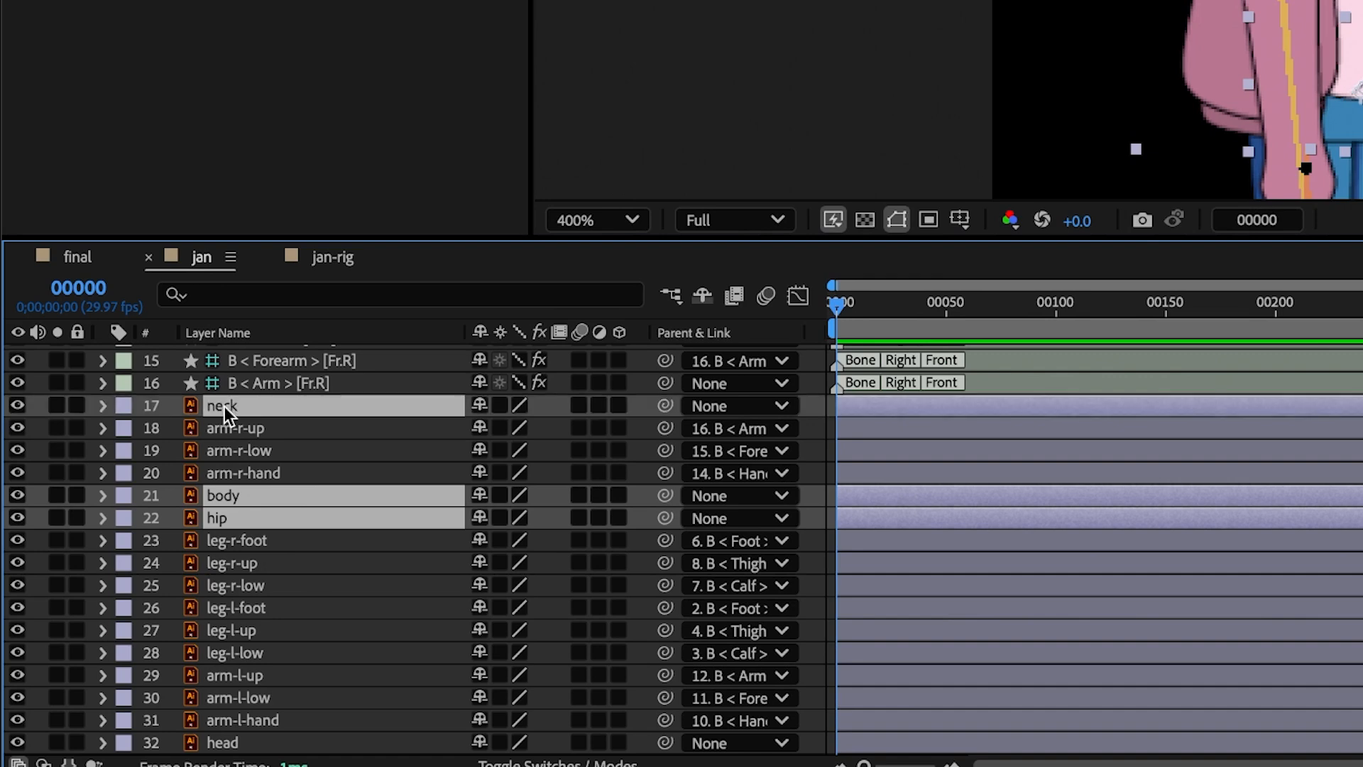
super+click(227, 742)
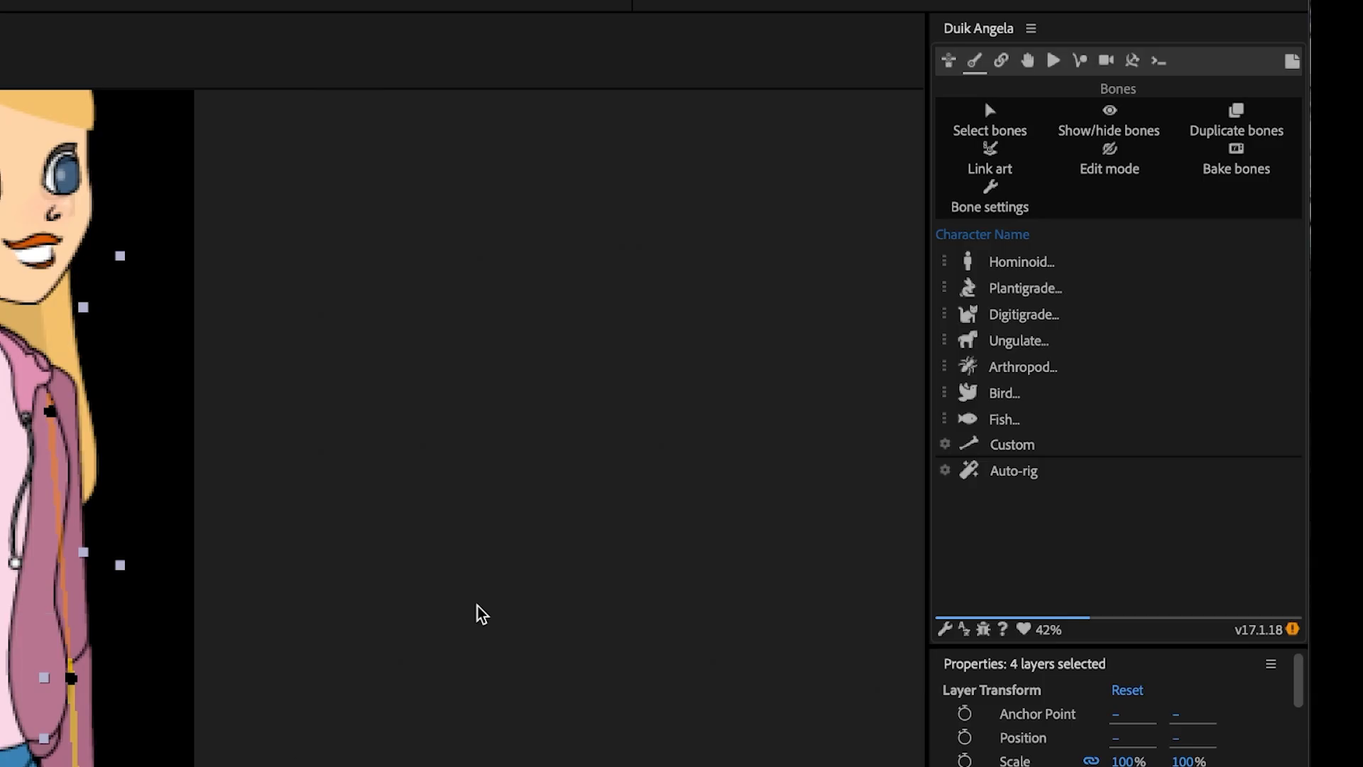
click(1016, 264)
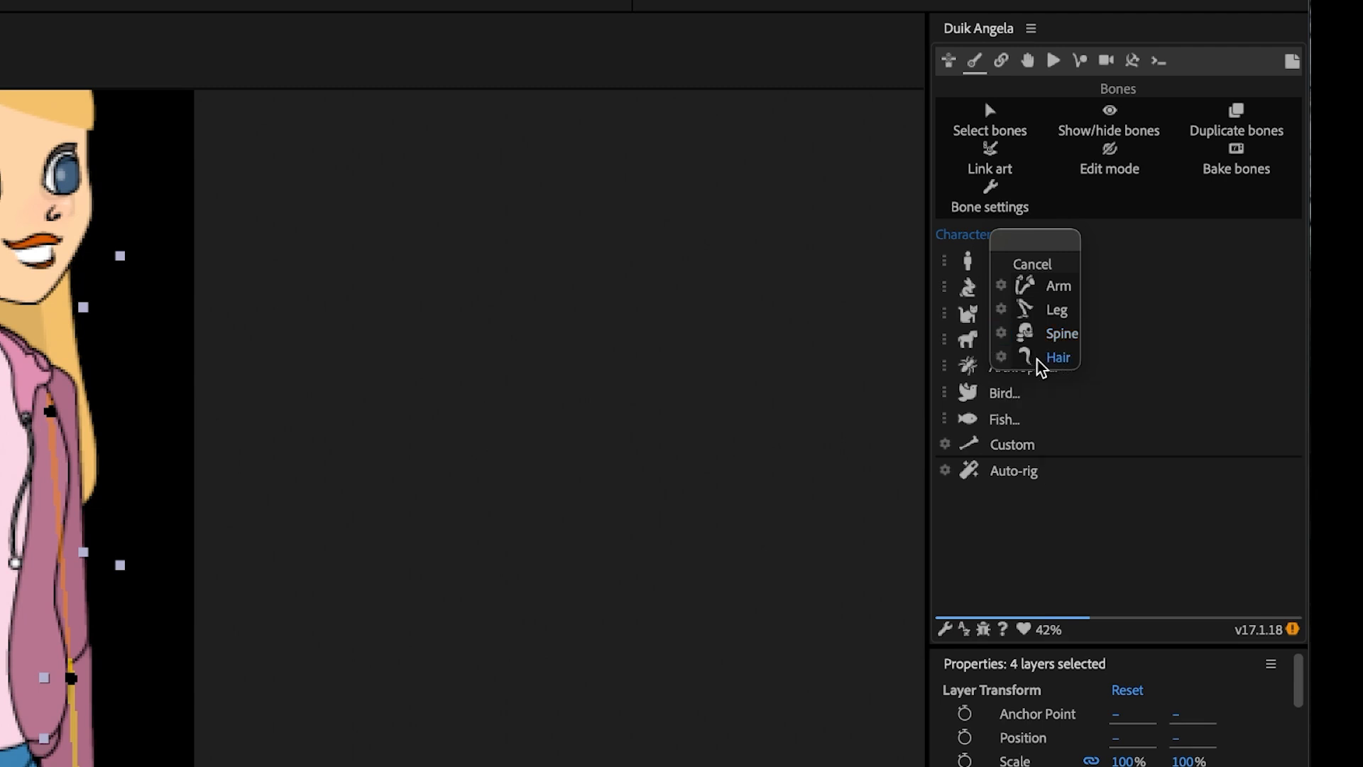
click(1001, 333)
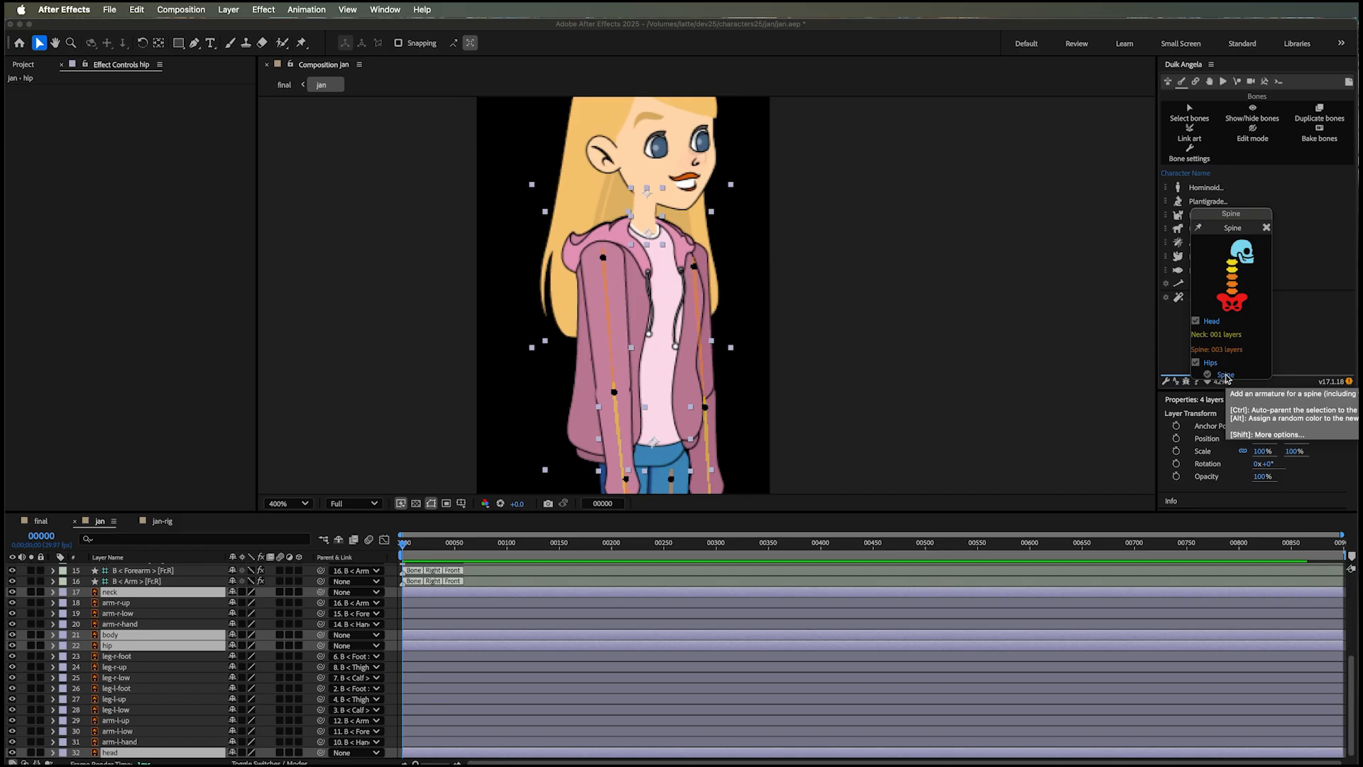
click(1226, 375)
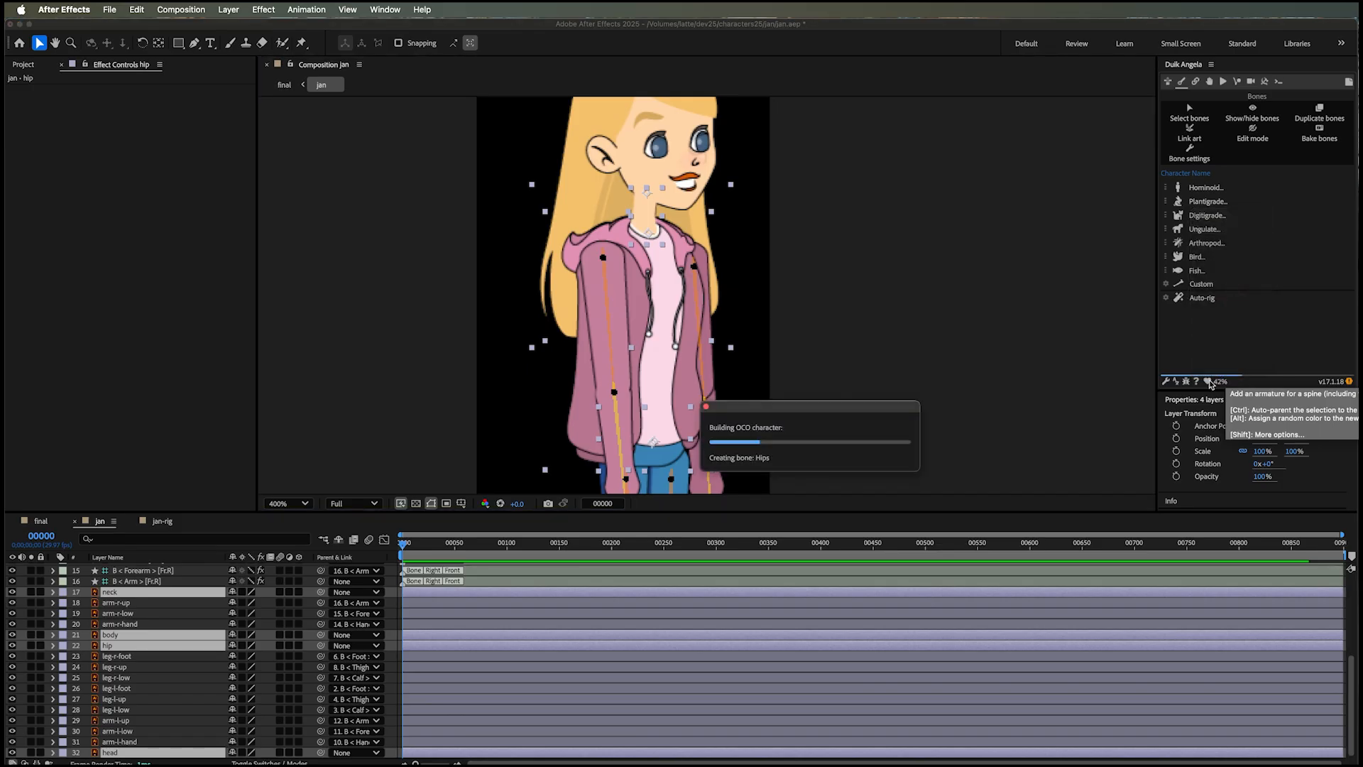
- Test the rig by rotating the right arm and forearm bones, and undo the rotations
drag(729, 275, 724, 221)
key(v)
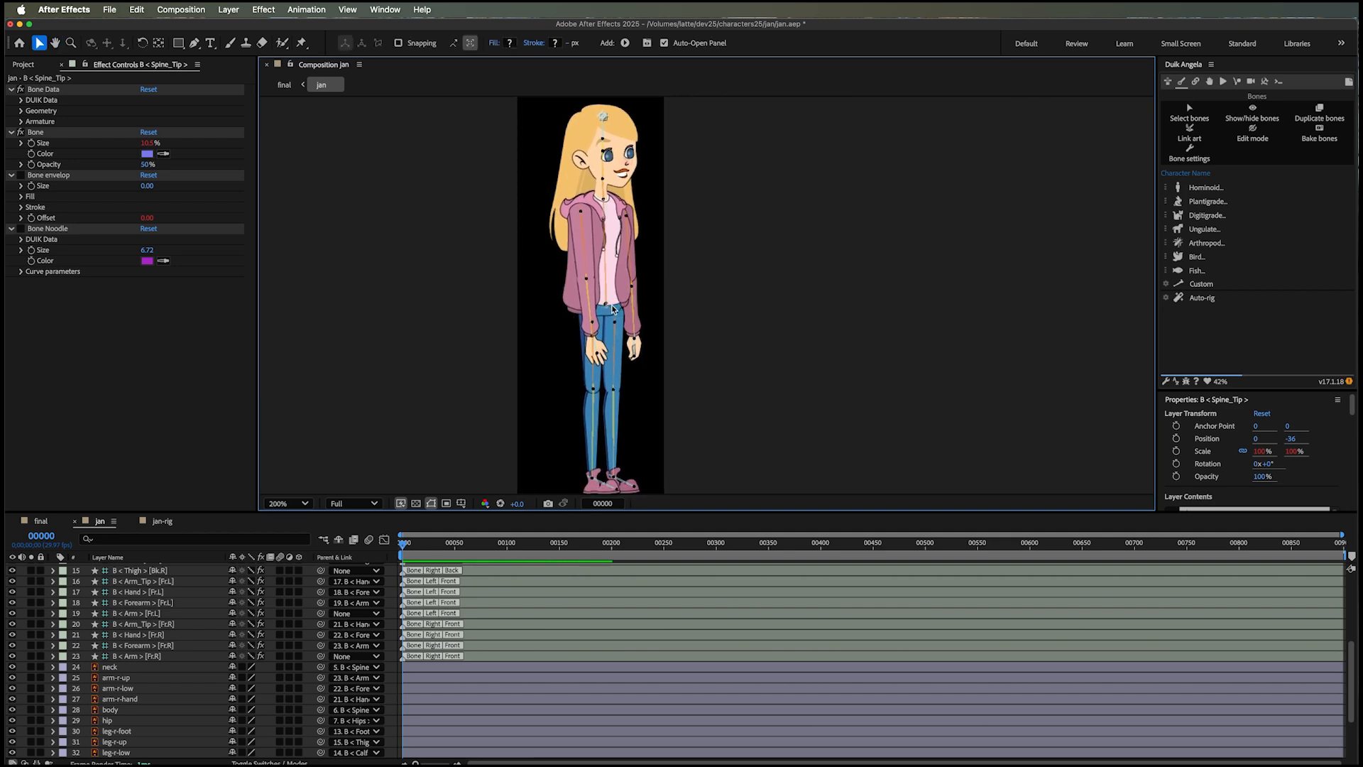
click(586, 262)
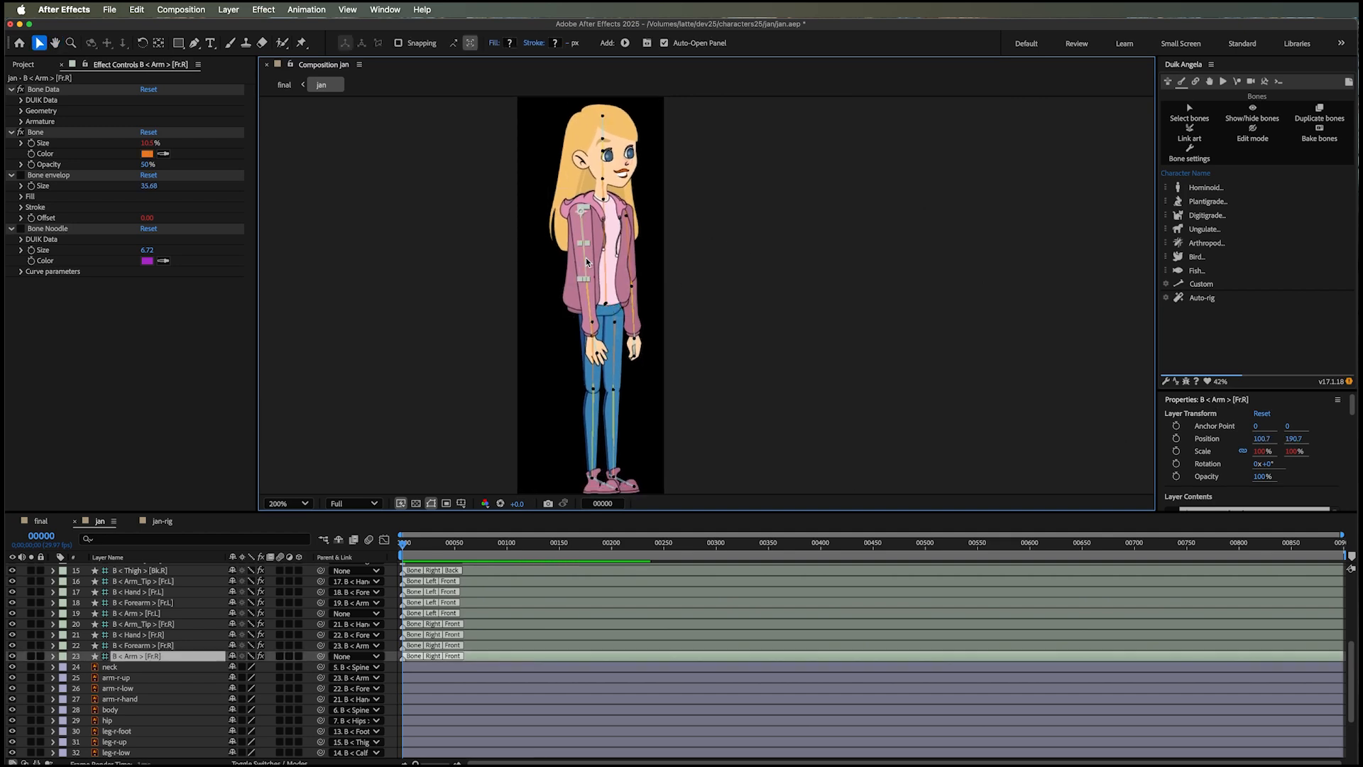
key(w)
drag(590, 262, 576, 291)
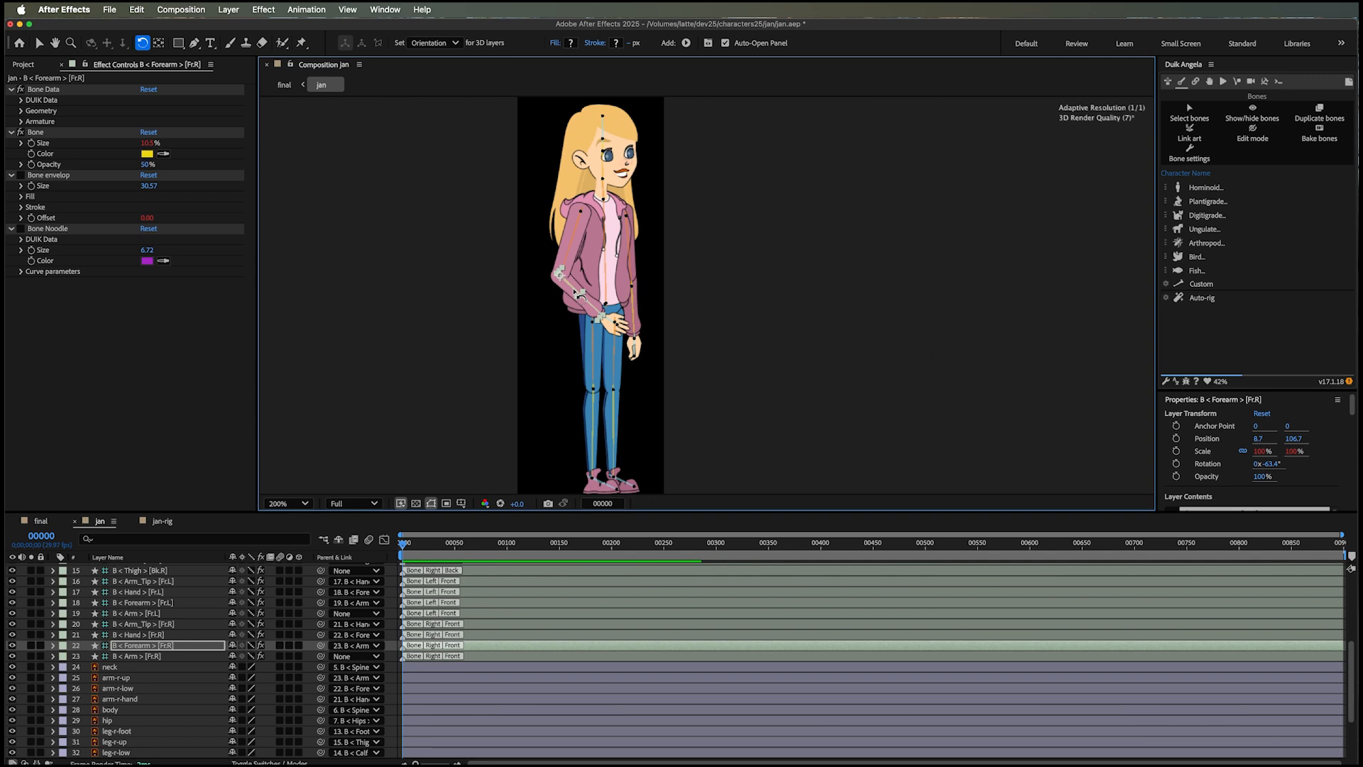
key(super+z)
key(super+z)
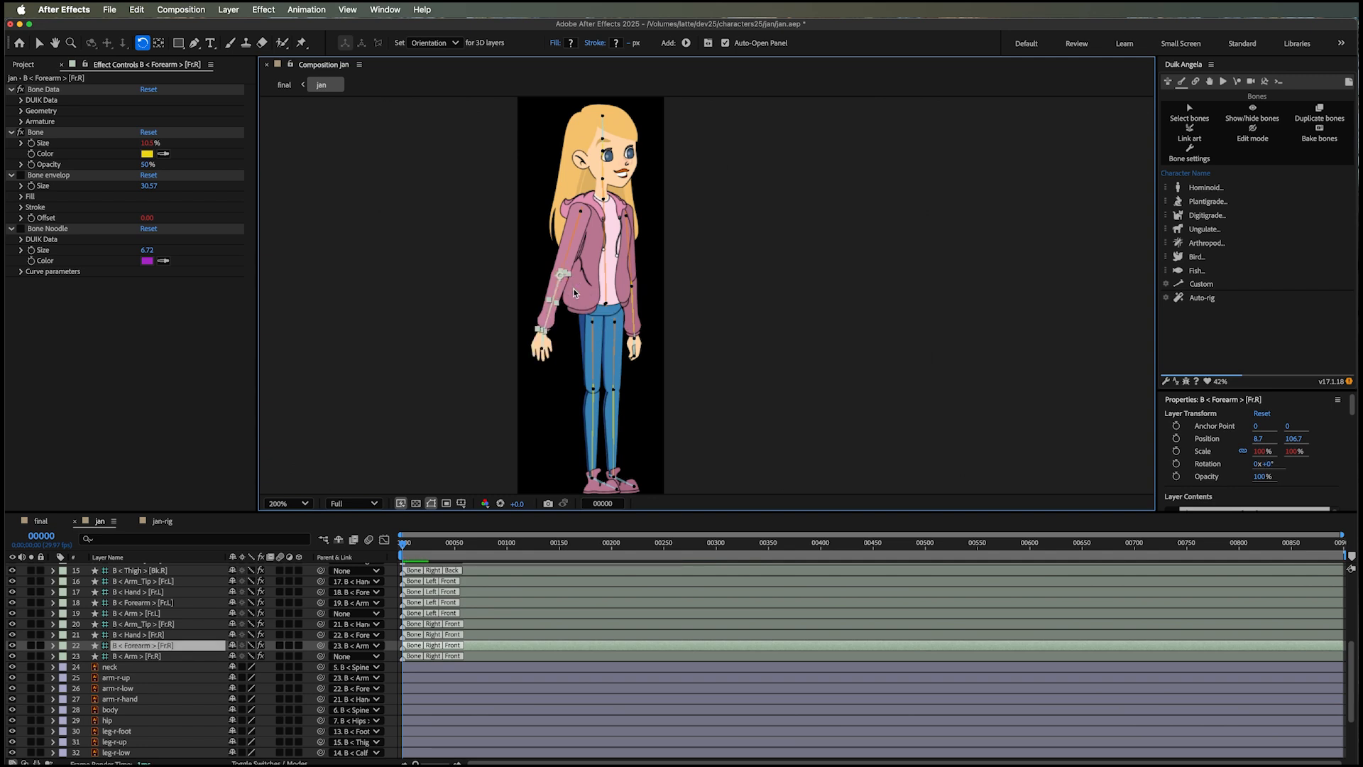
- Test the body's bone hierarchy by moving the Hips bone away from the character, and undo the move
click(120, 720)
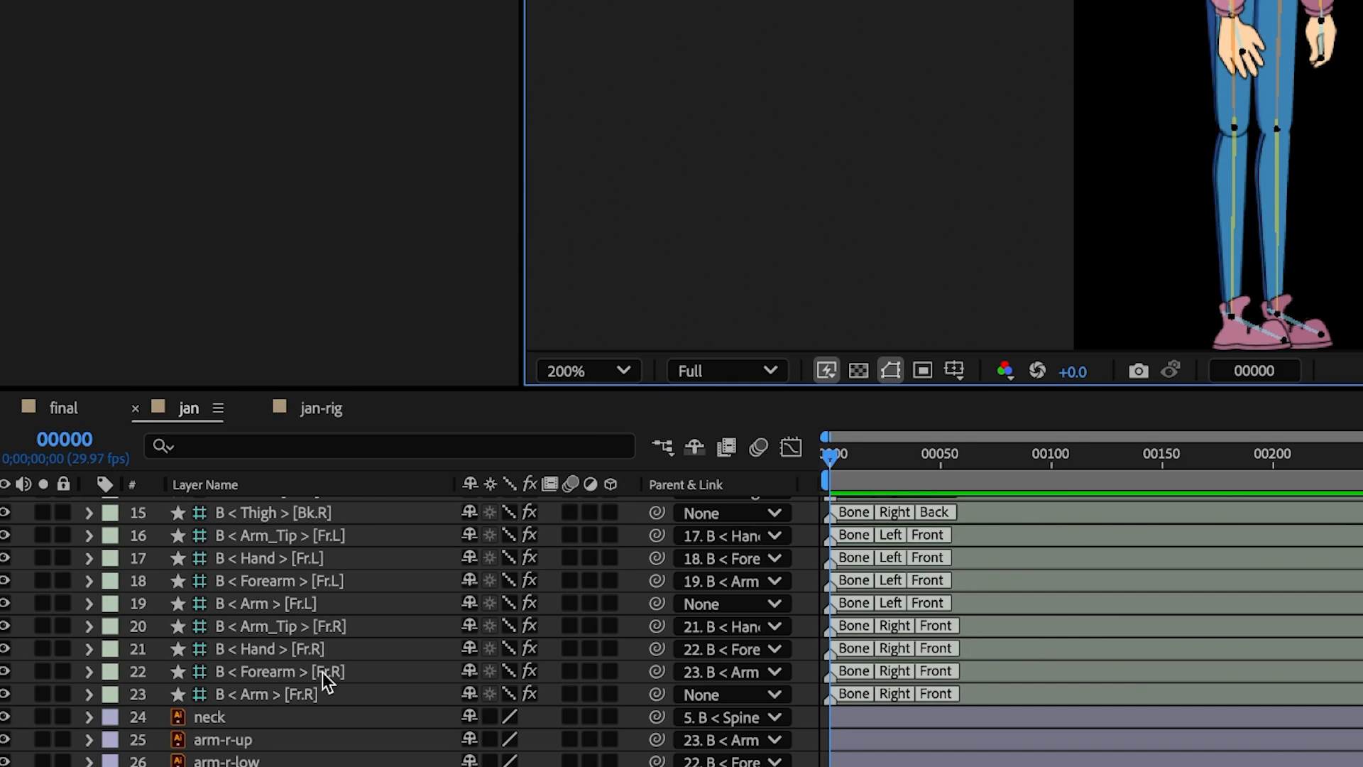
scroll(304, 625, up, 4)
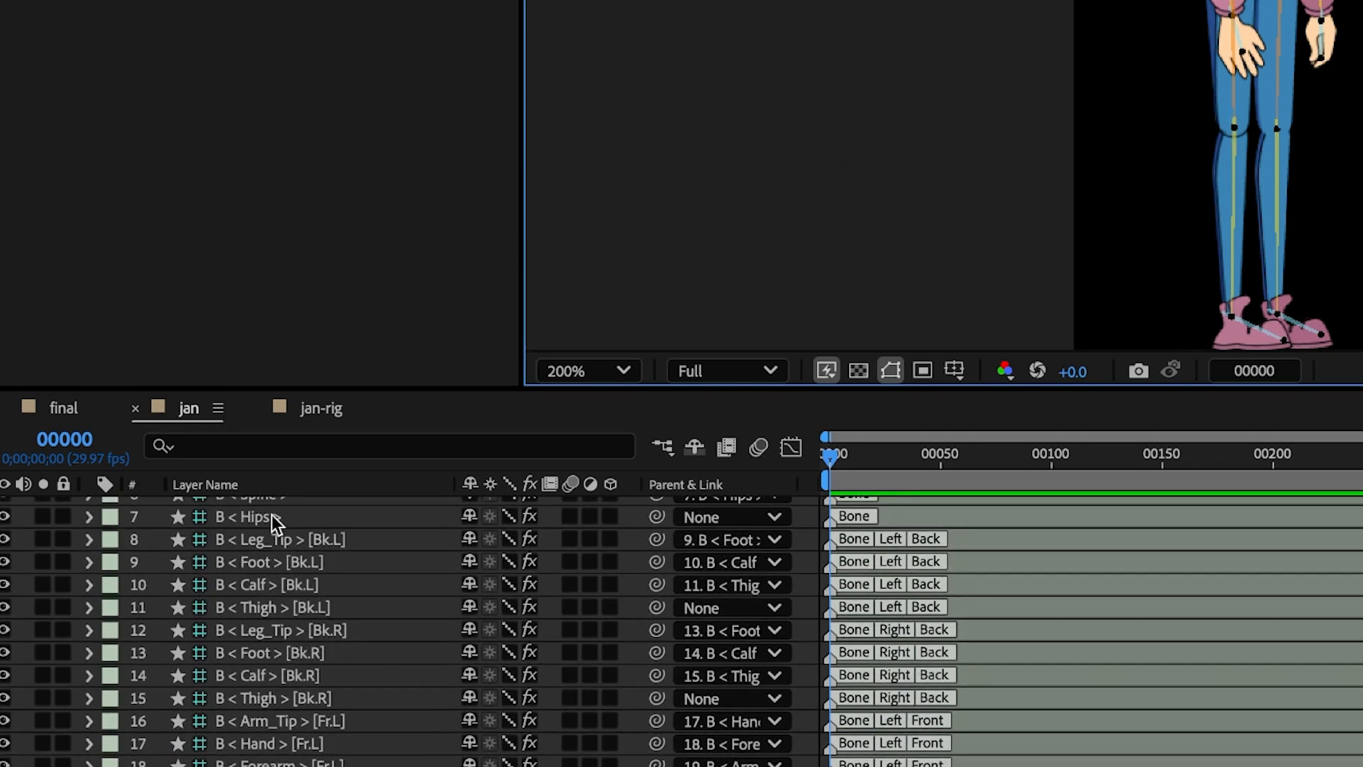
click(271, 513)
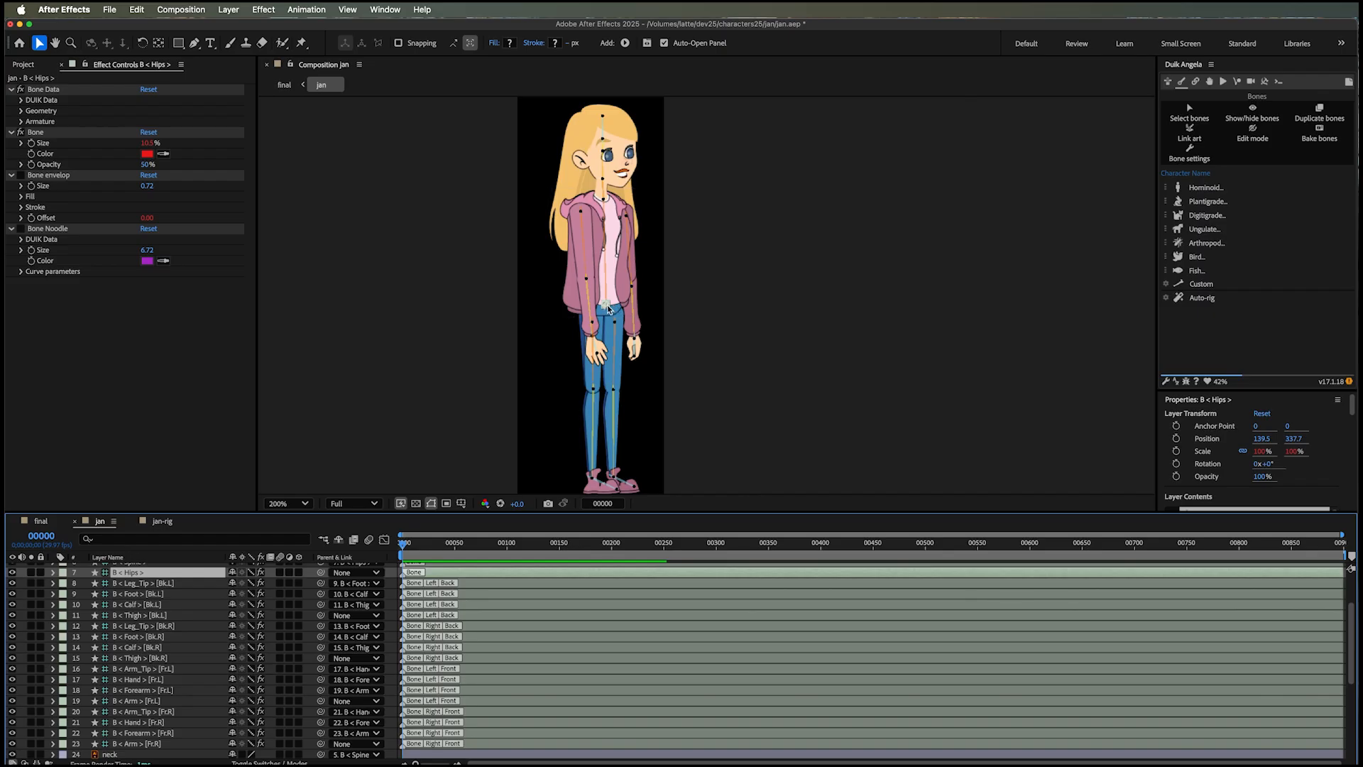
drag(608, 309, 715, 292)
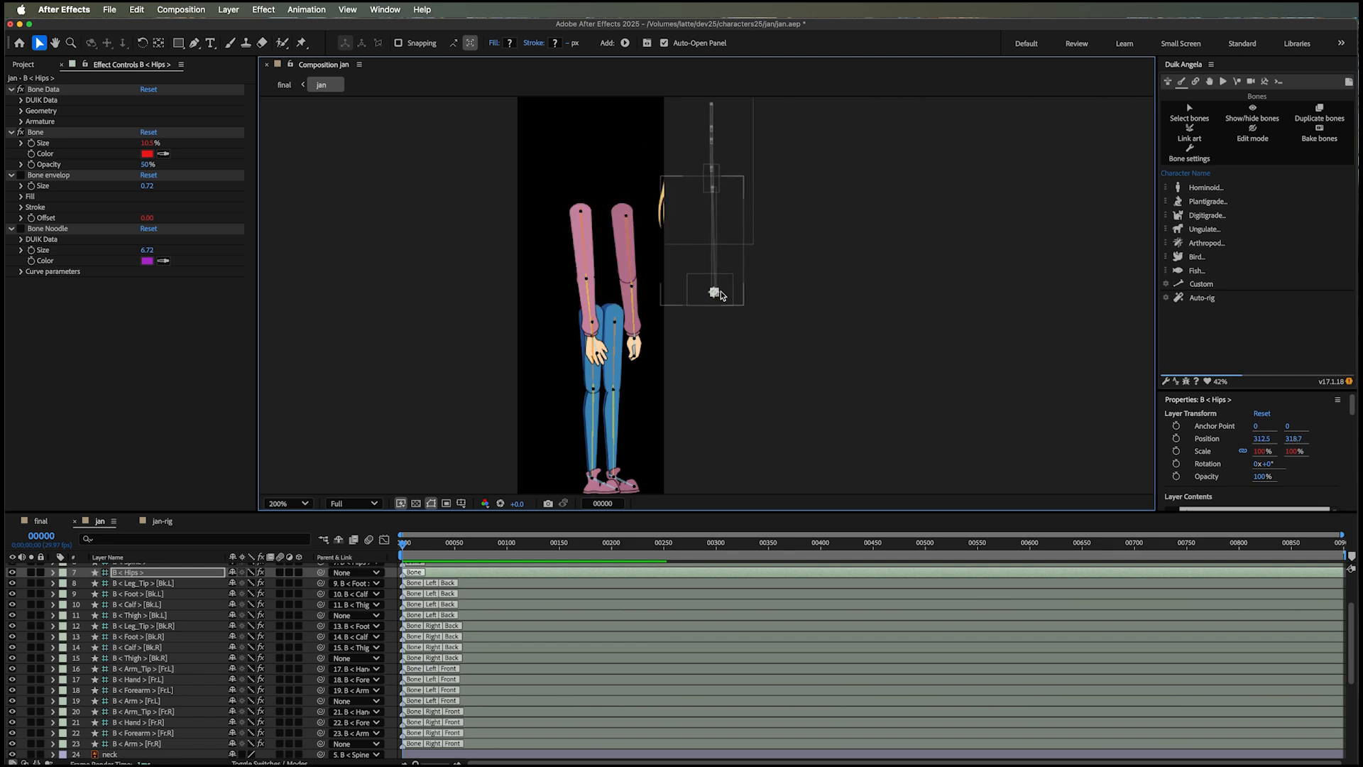
key(super+z)
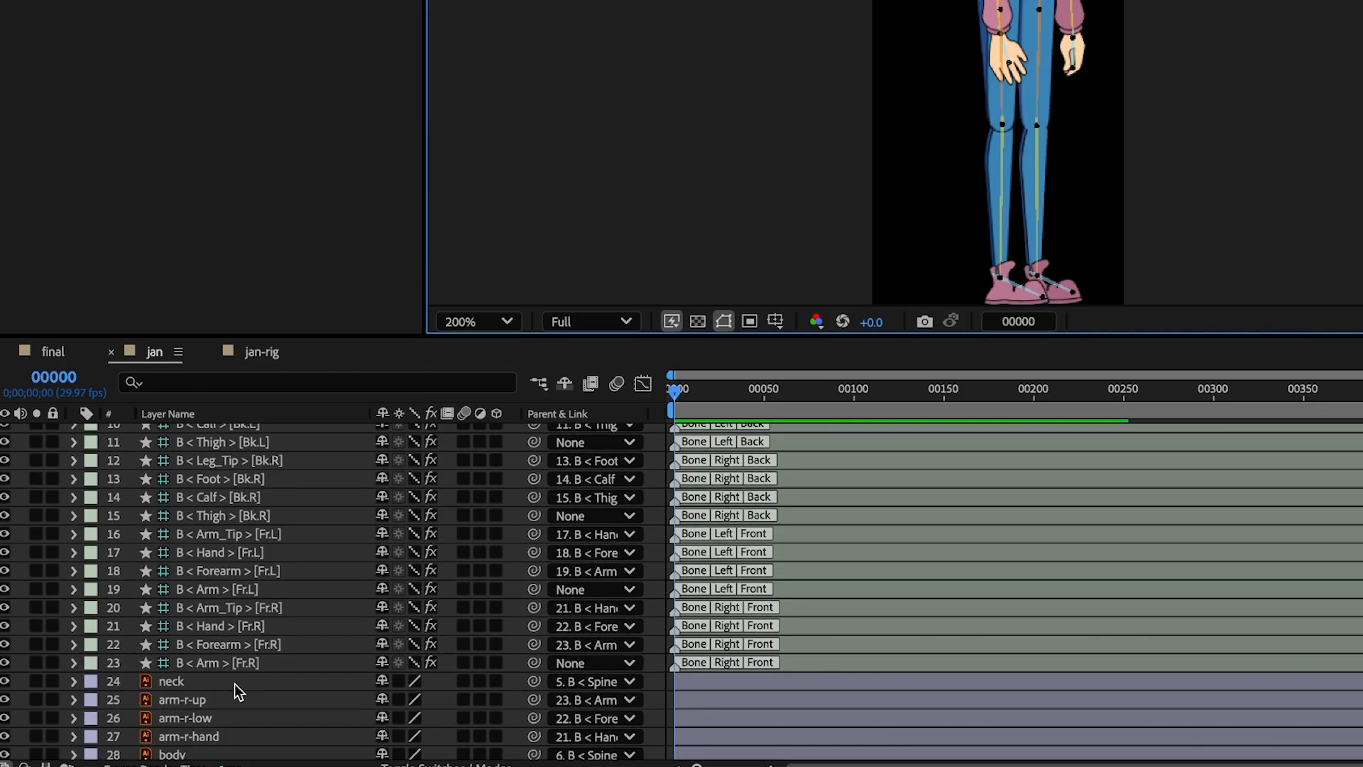
- Parent the left and right back-view Thigh bones to the Hips bone
scroll(235, 684, down, 1)
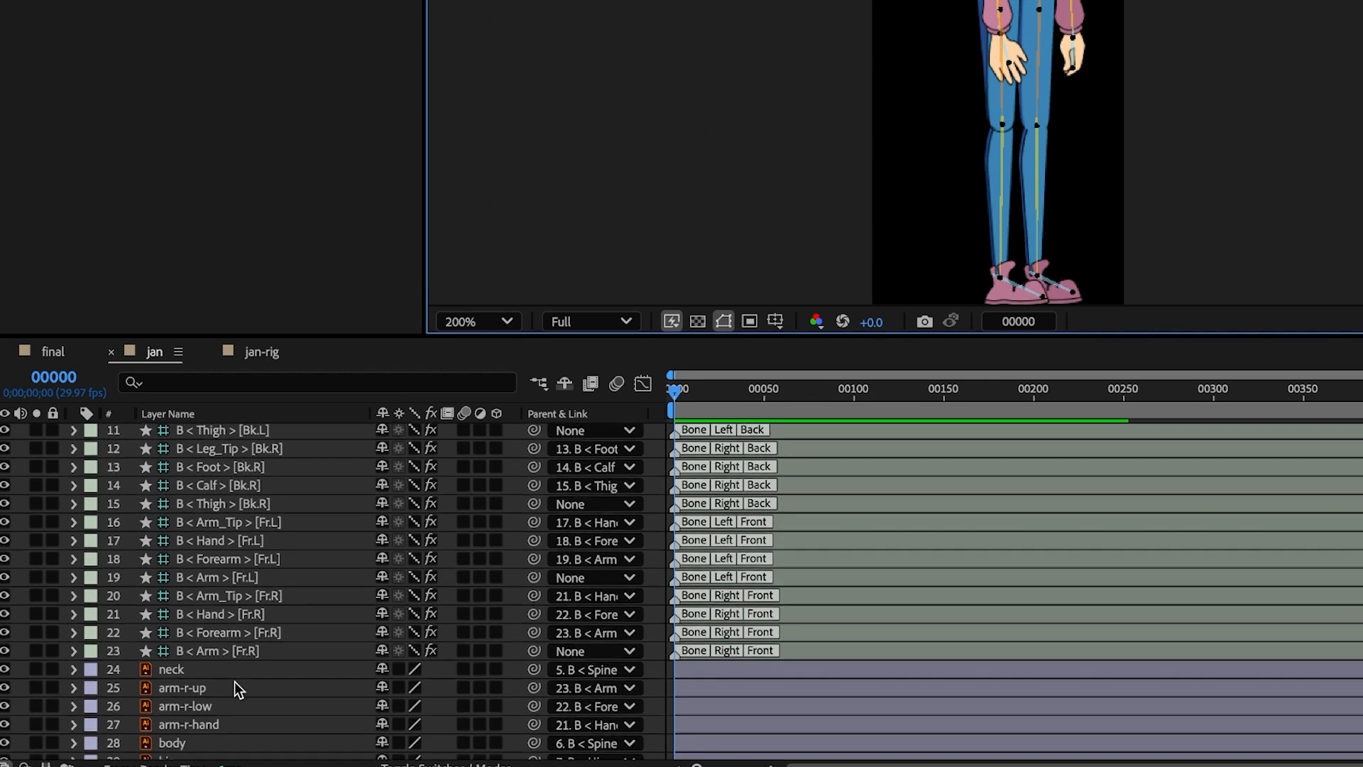
scroll(630, 471, up, 5)
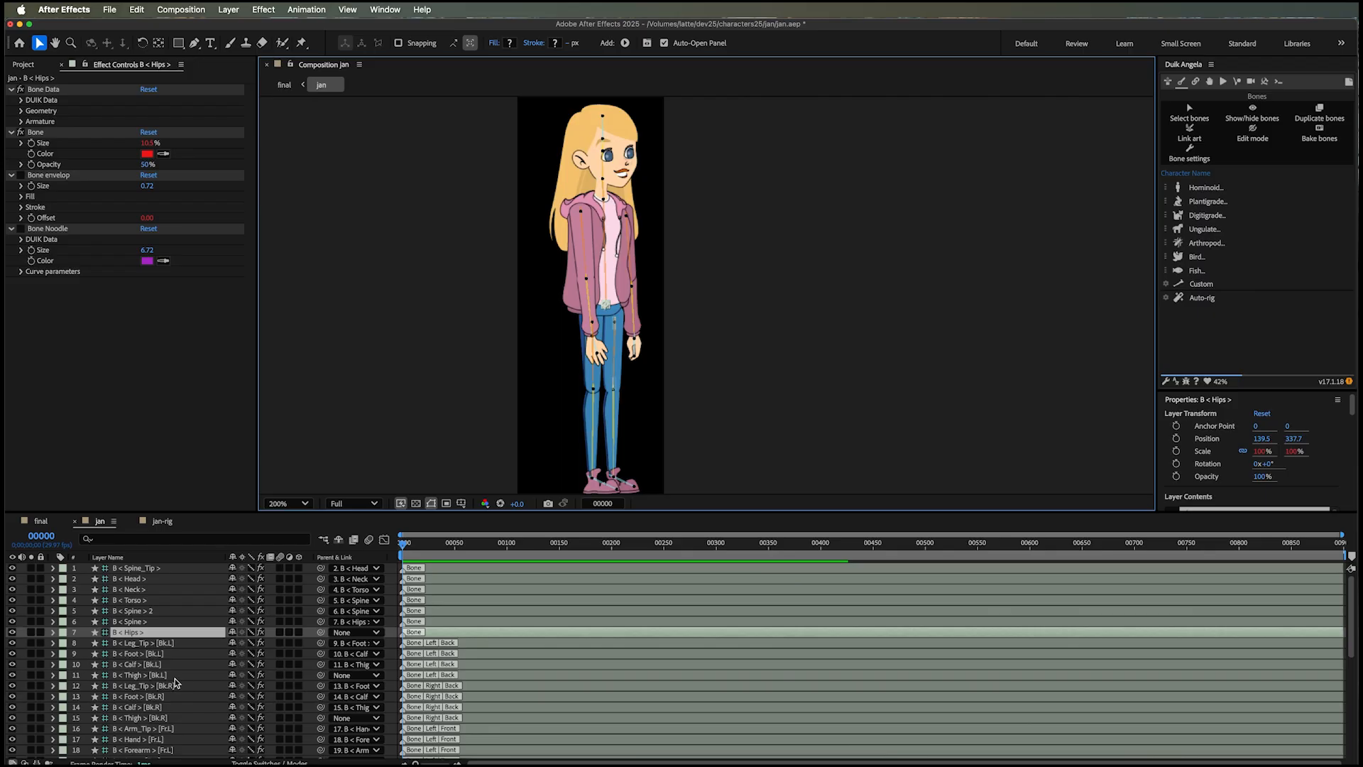
click(341, 675)
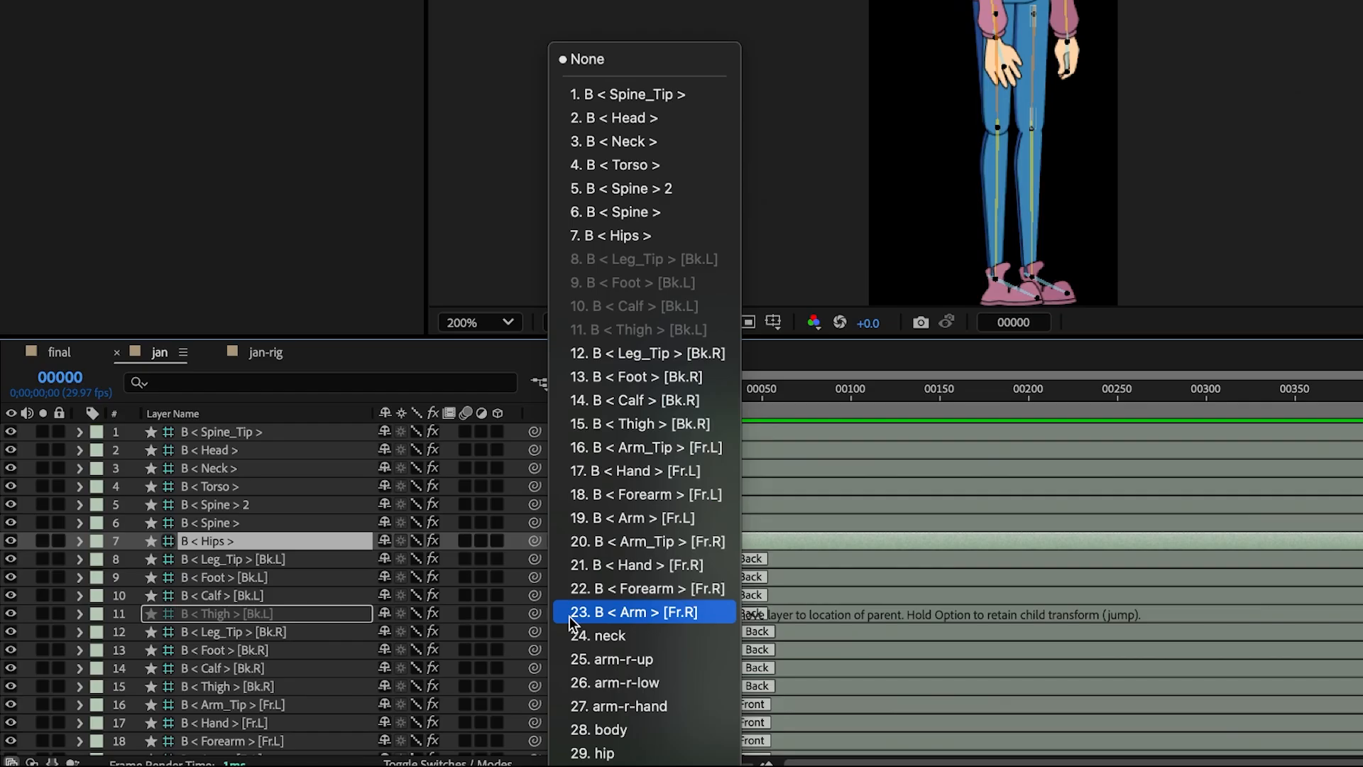
click(607, 245)
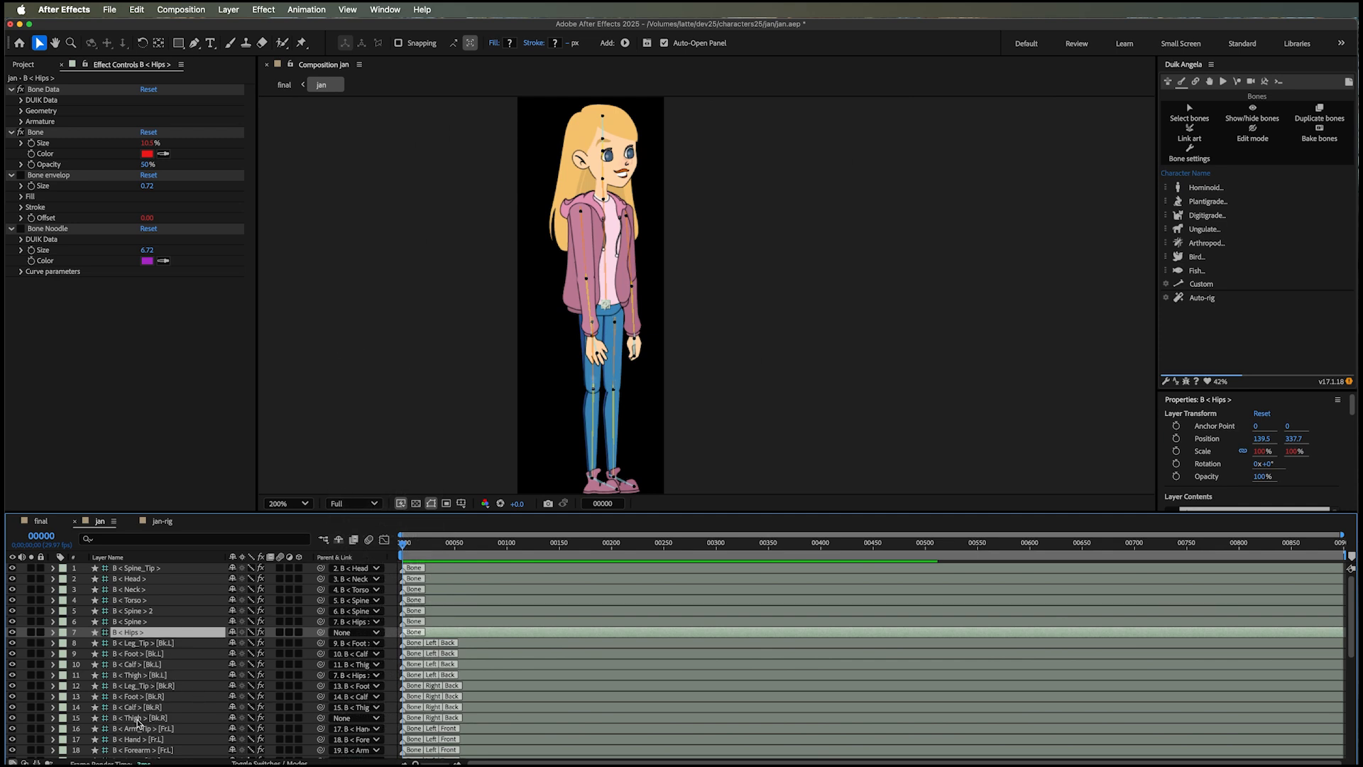
click(352, 718)
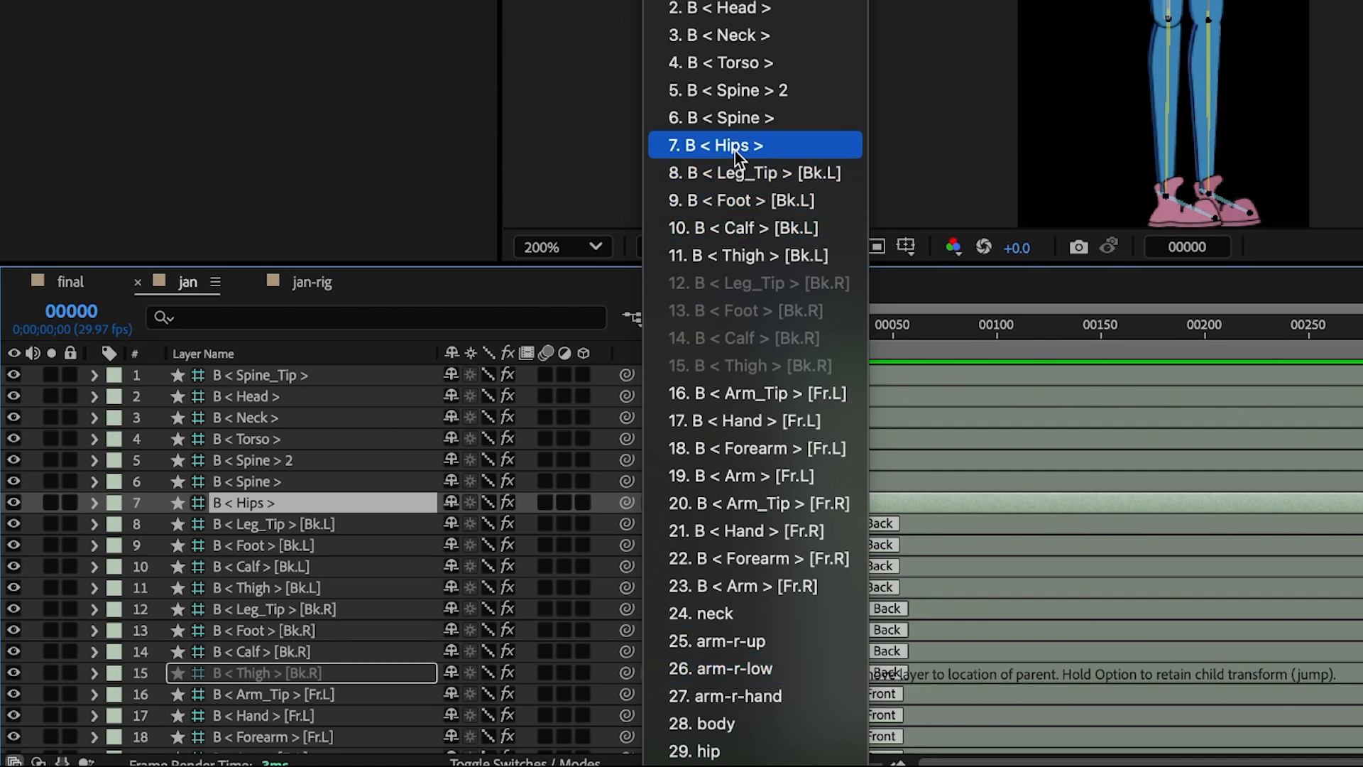
click(744, 147)
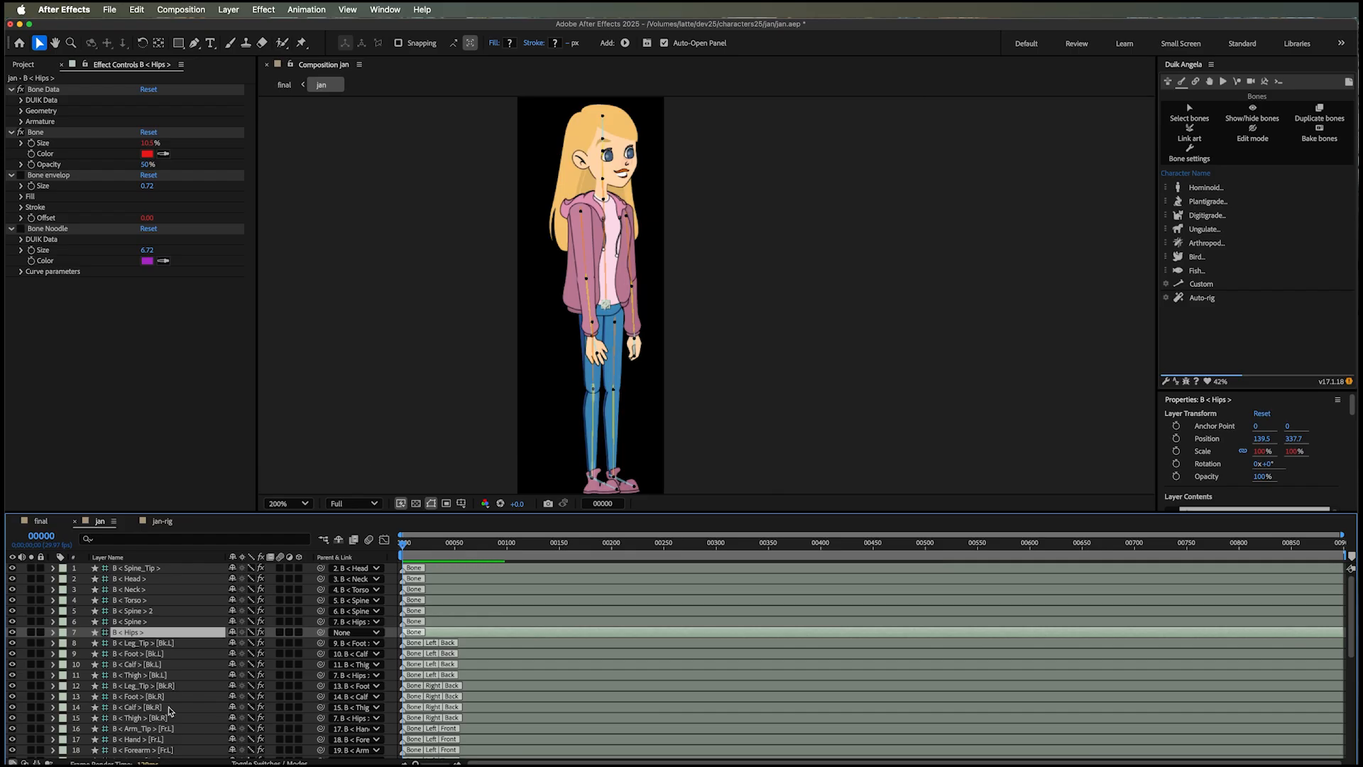
- Parent the left and right front-view Arm bones to the first Spine bone, layer 6
scroll(171, 711, down, 5)
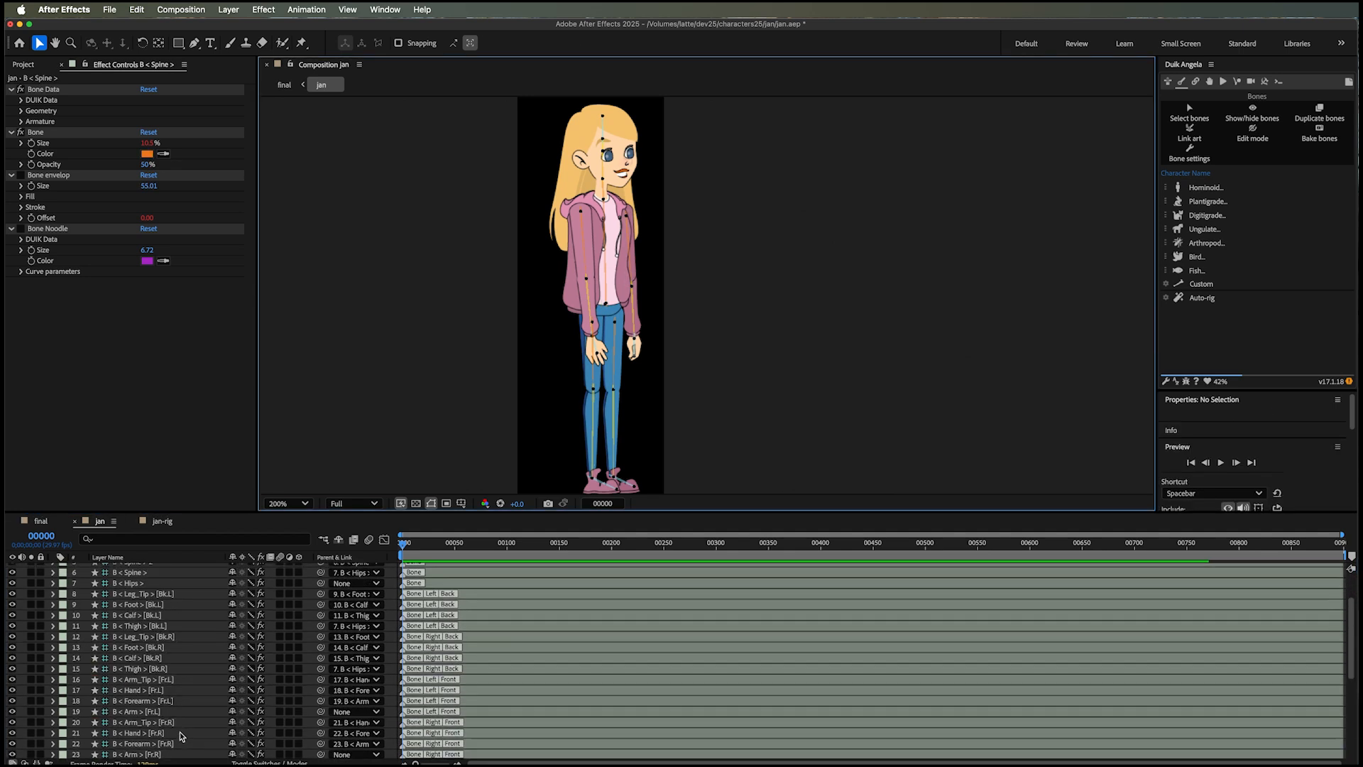
scroll(181, 735, down, 3)
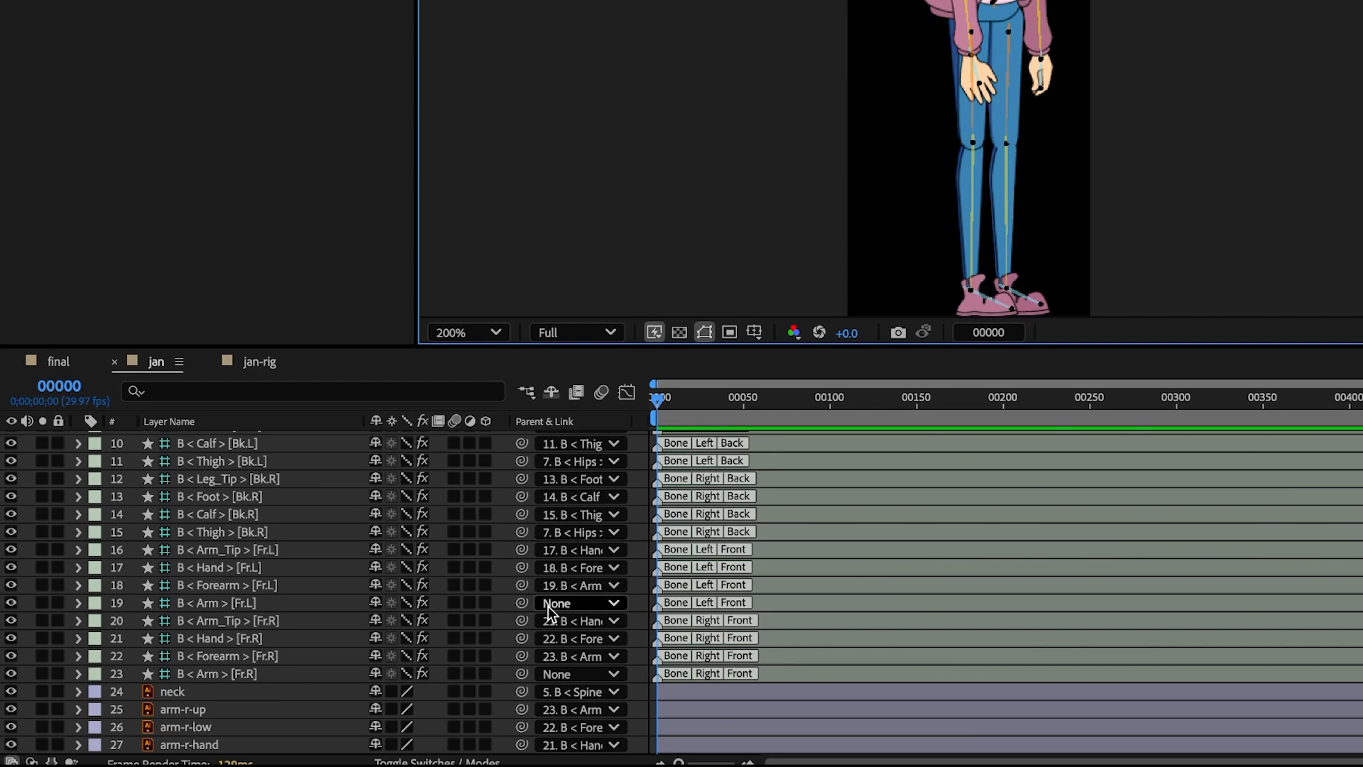
click(339, 668)
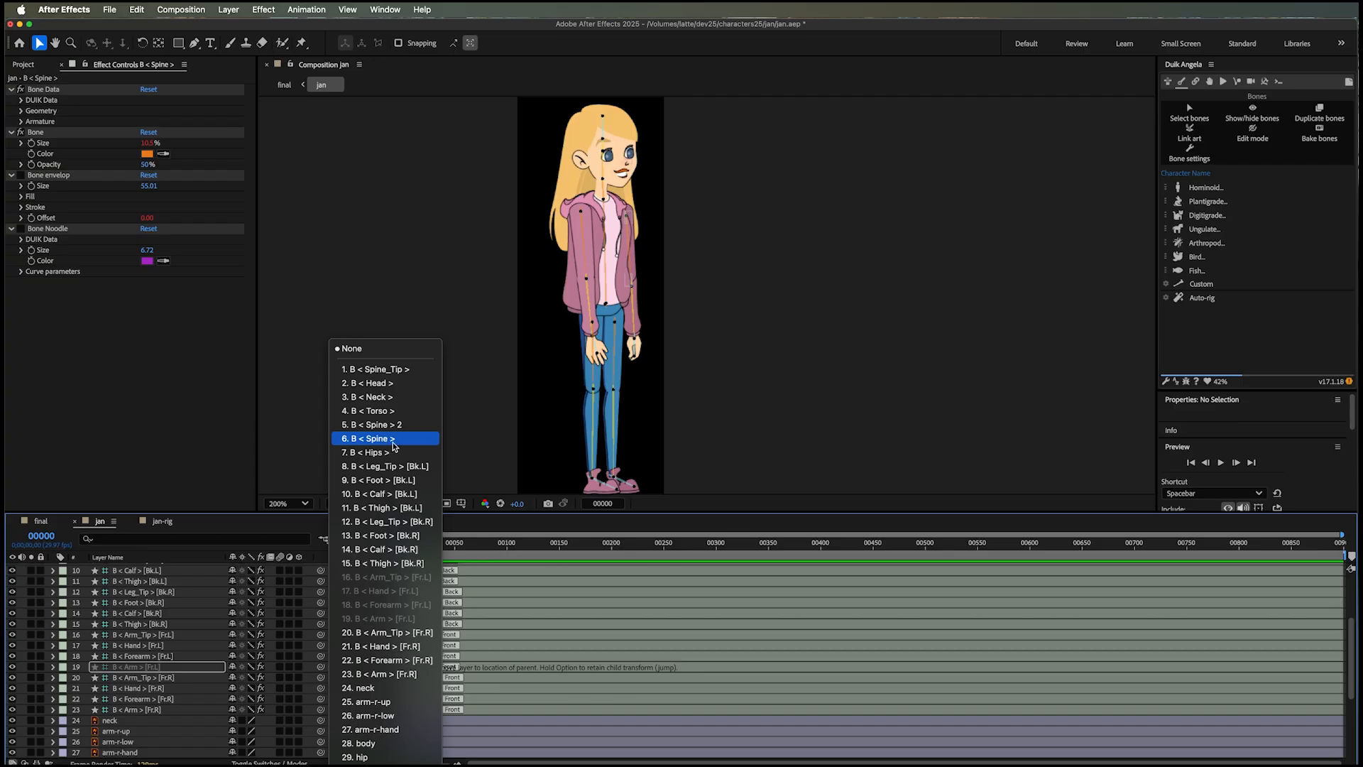
click(394, 438)
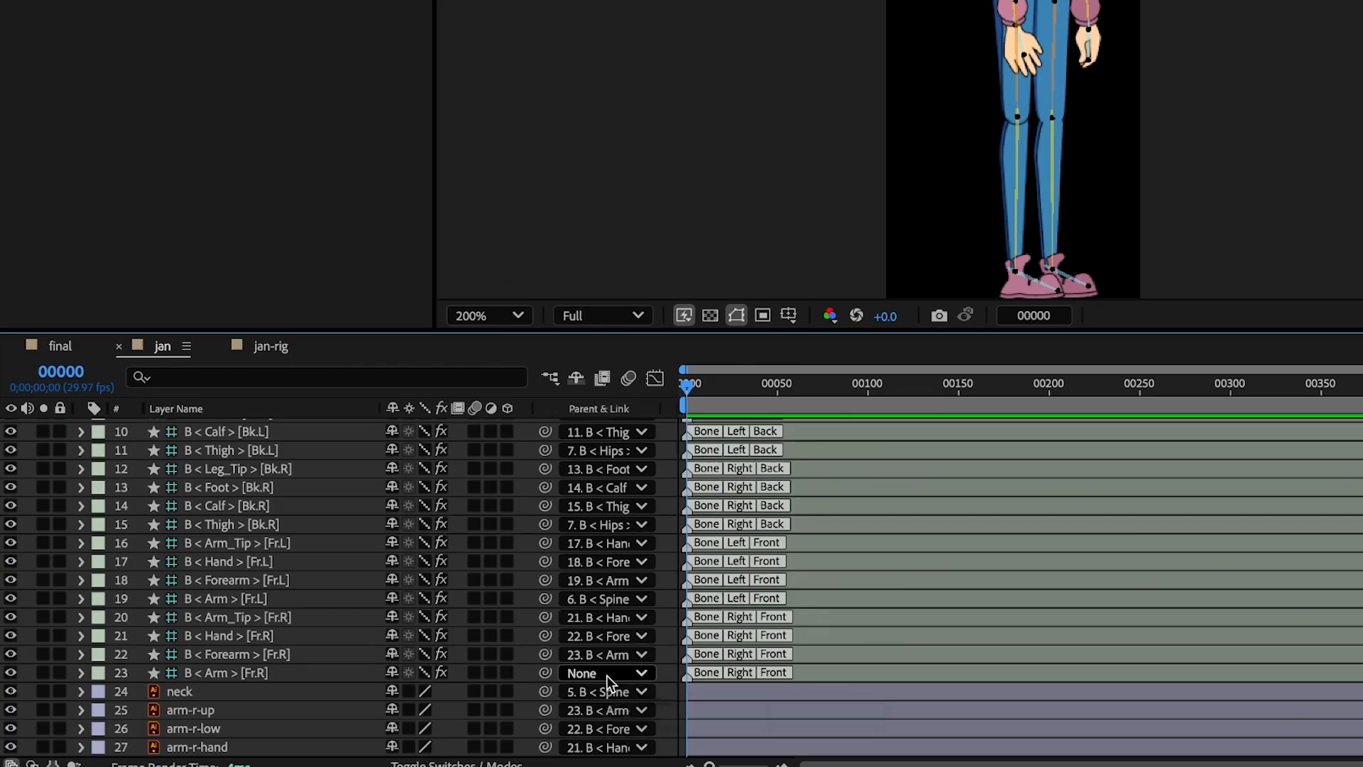
click(356, 710)
click(666, 206)
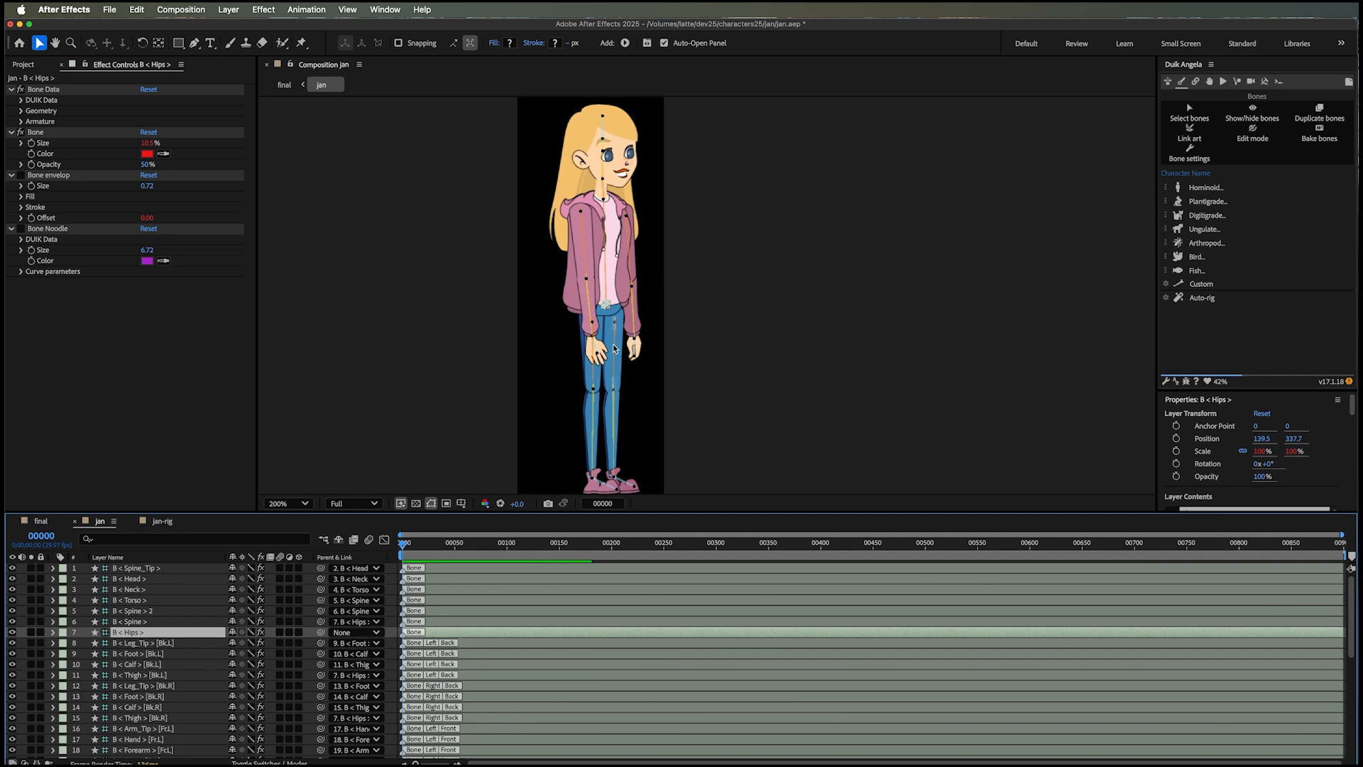
- Test the limb parenting by moving the Hips bone back and forth, and undo the moves
key(shift+Right)
key(shift+Right)
key(shift+Right)
key(shift+Right)
key(shift+Right)
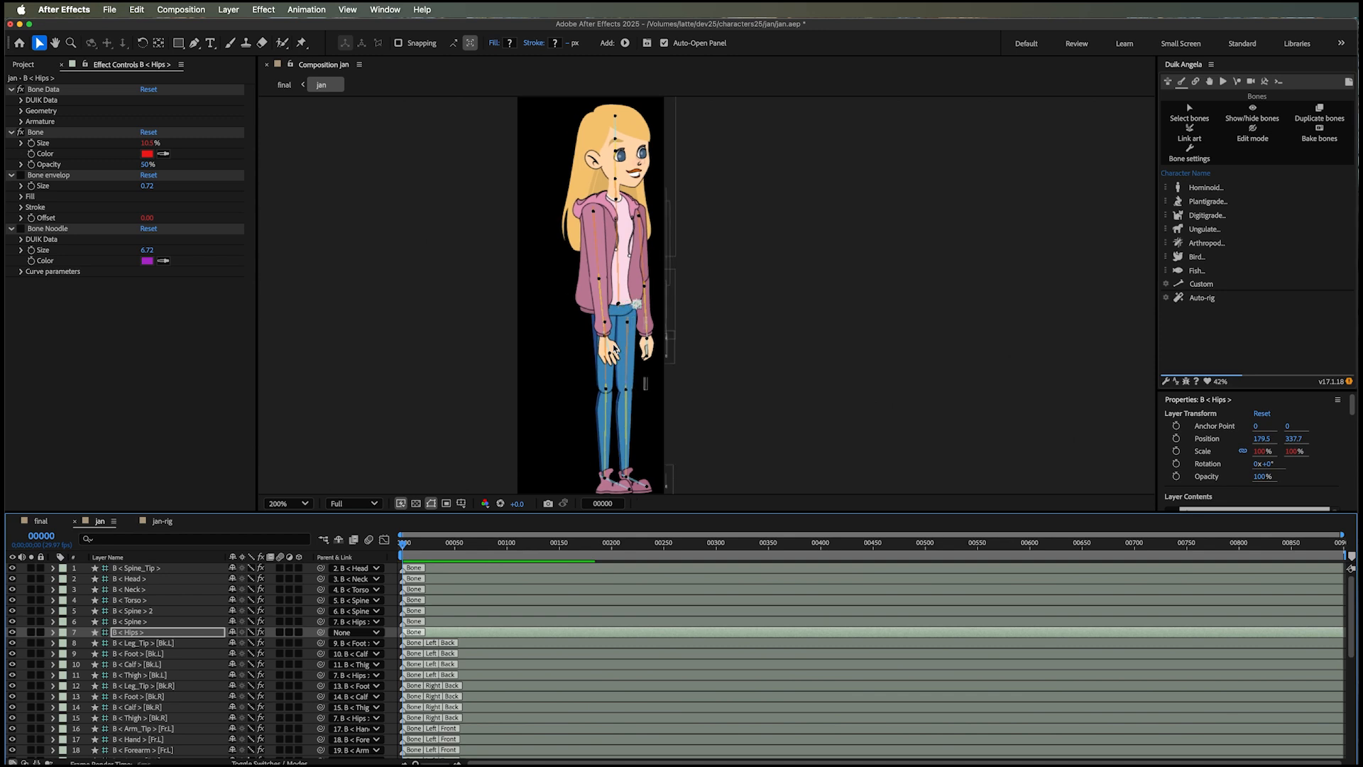
key(shift+Left)
key(shift+Left)
key(shift+Left)
key(shift+Left)
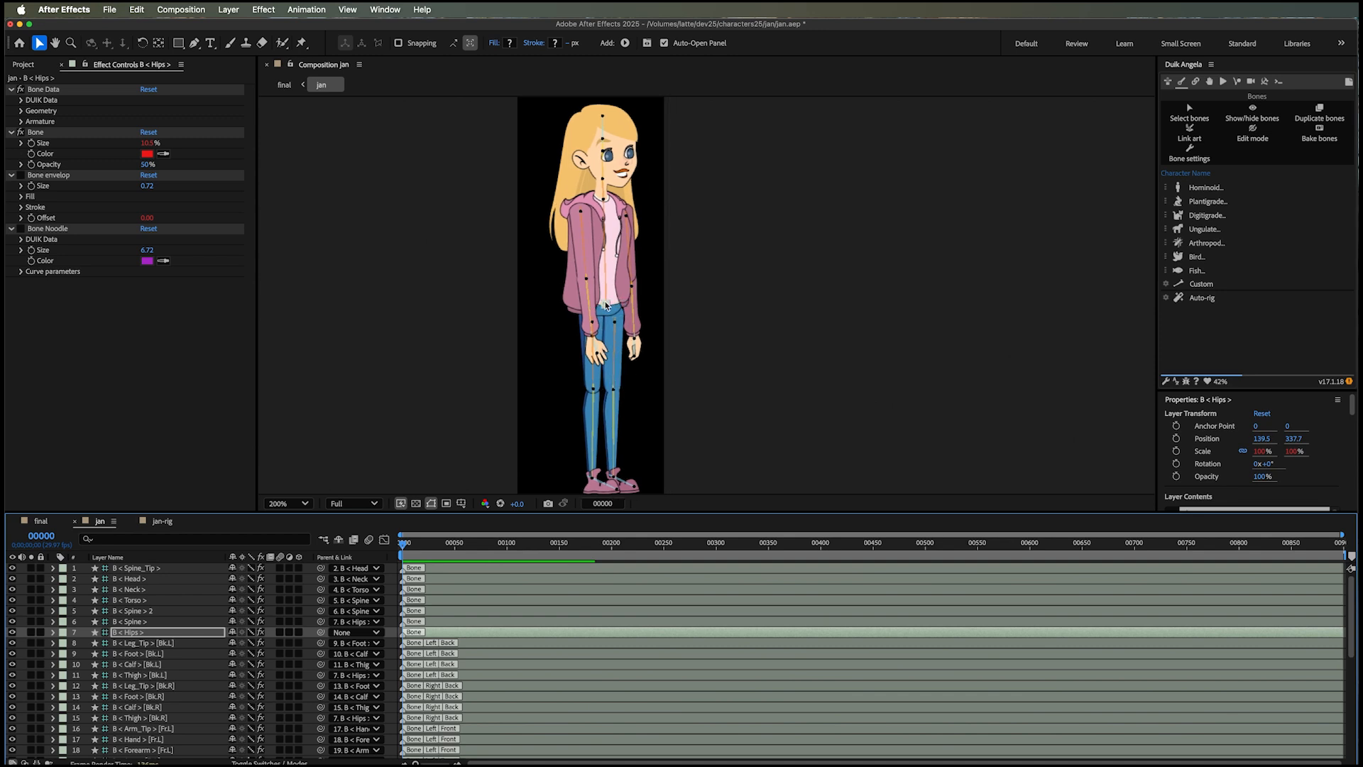
key(shift+Right)
key(shift+Right)
key(shift+Up)
drag(623, 304, 615, 305)
key(super+z)
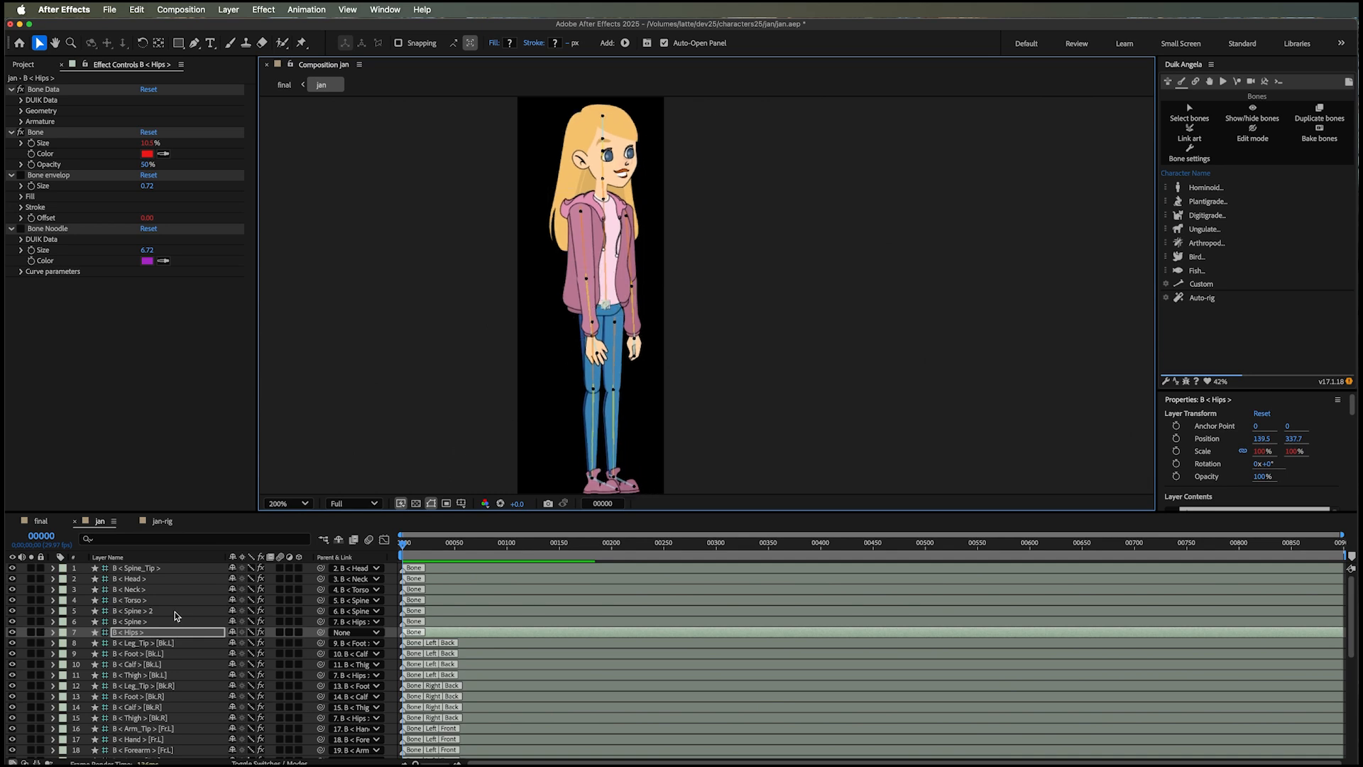
- Rotate the first Spine bone to about 1.4° and raise the left front Arm bone to about -55.5°
click(142, 622)
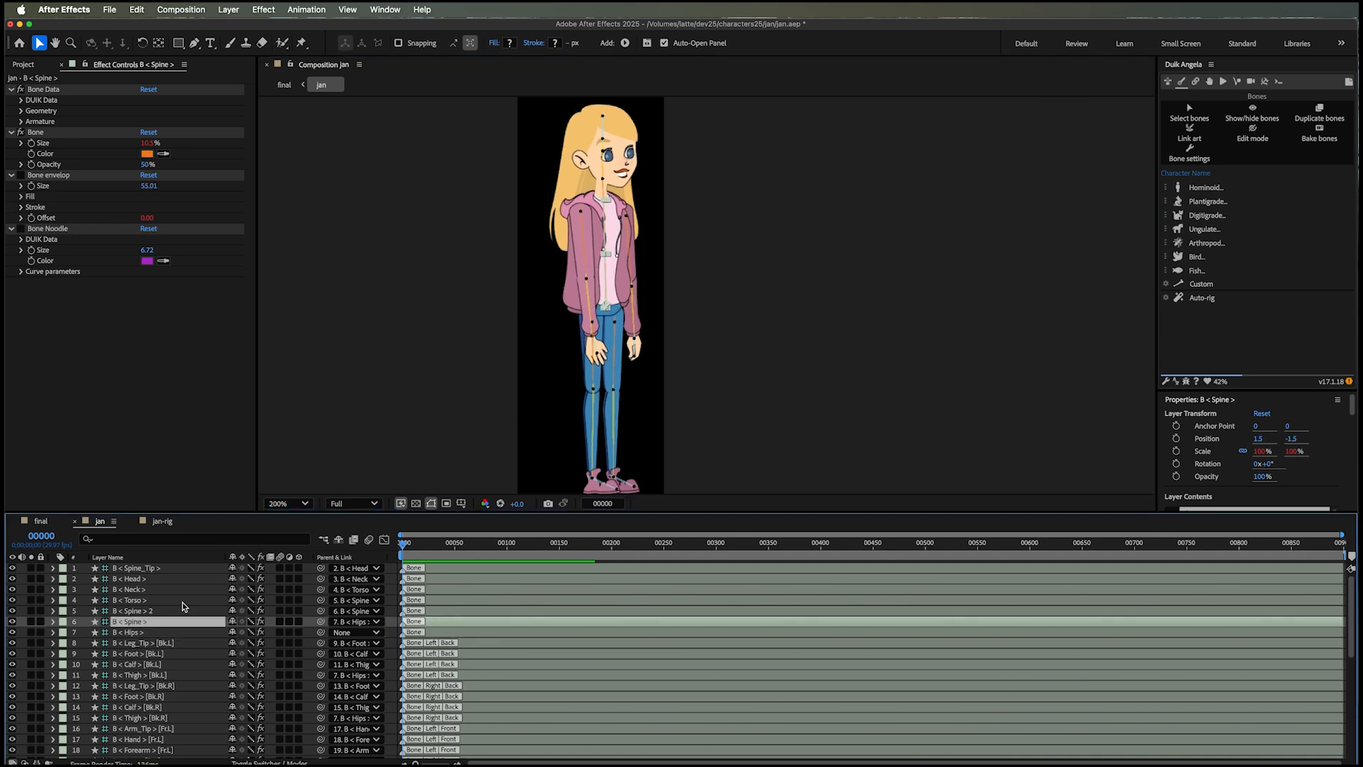
click(148, 47)
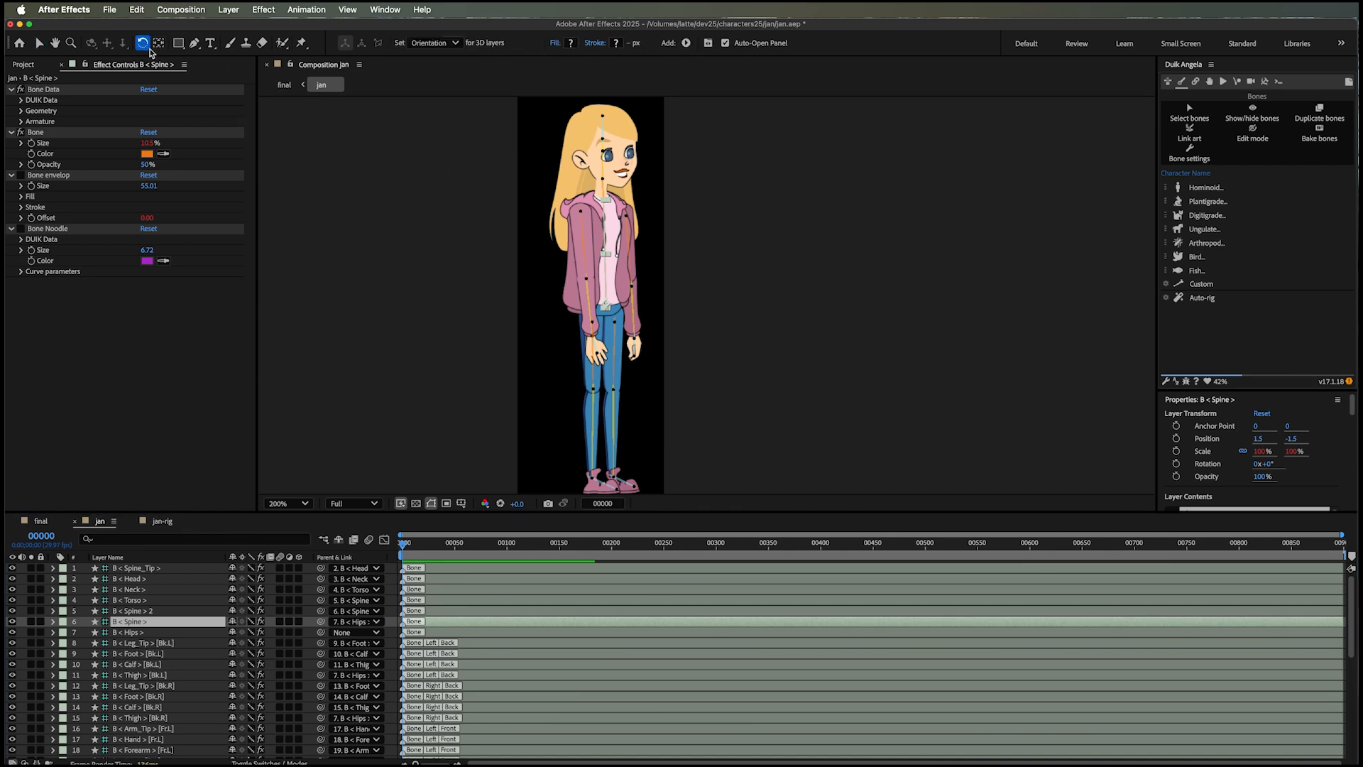
mouse_move(607, 237)
mouse_down()
mouse_move(595, 240)
mouse_move(622, 245)
mouse_up()
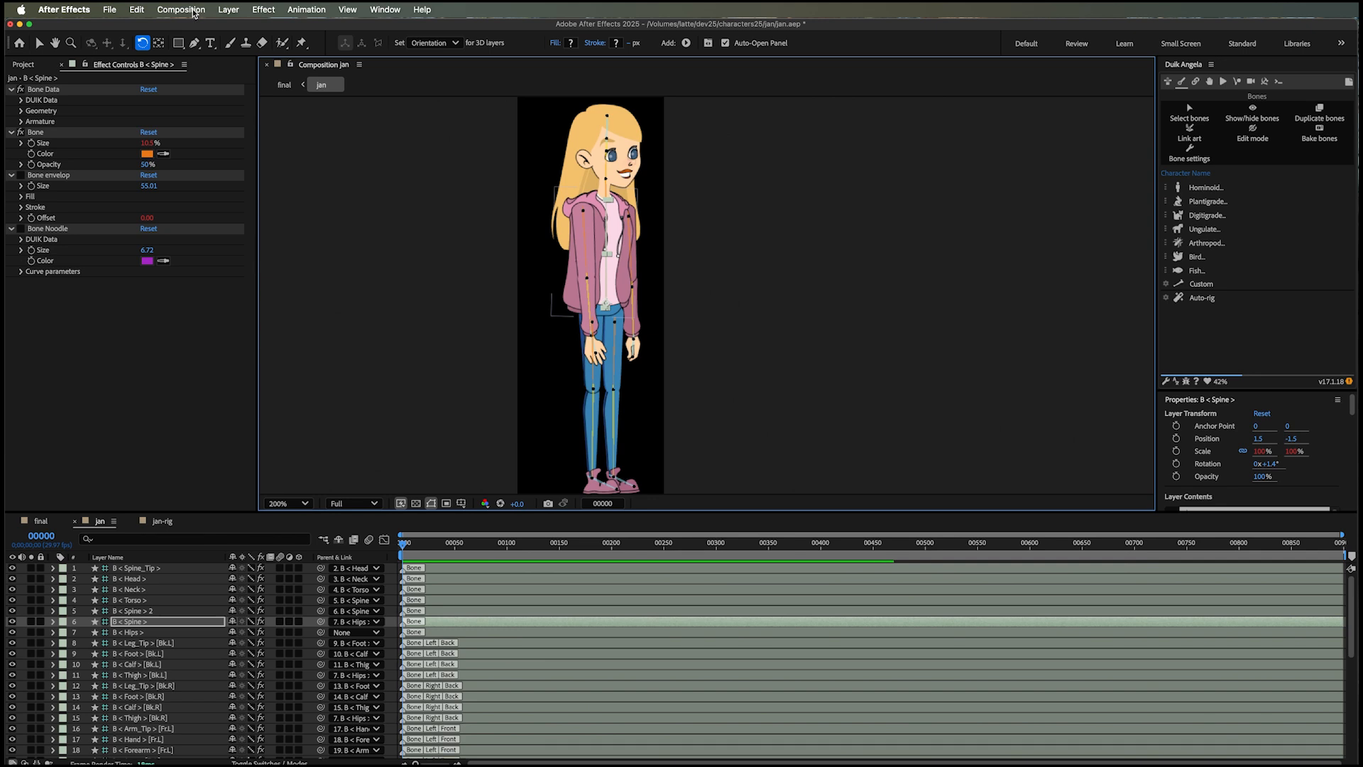
drag(637, 257, 692, 350)
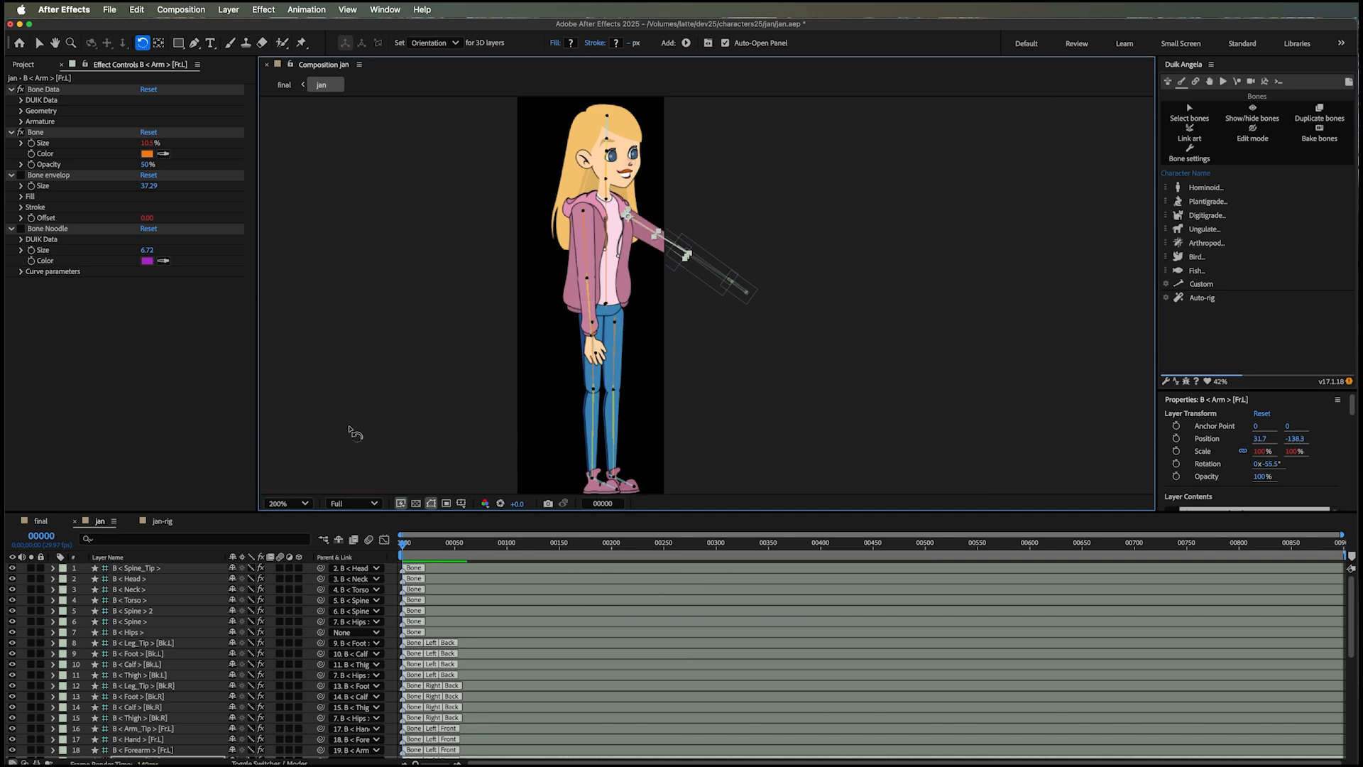
- Examine how the raised arm displays in the final composition
click(39, 522)
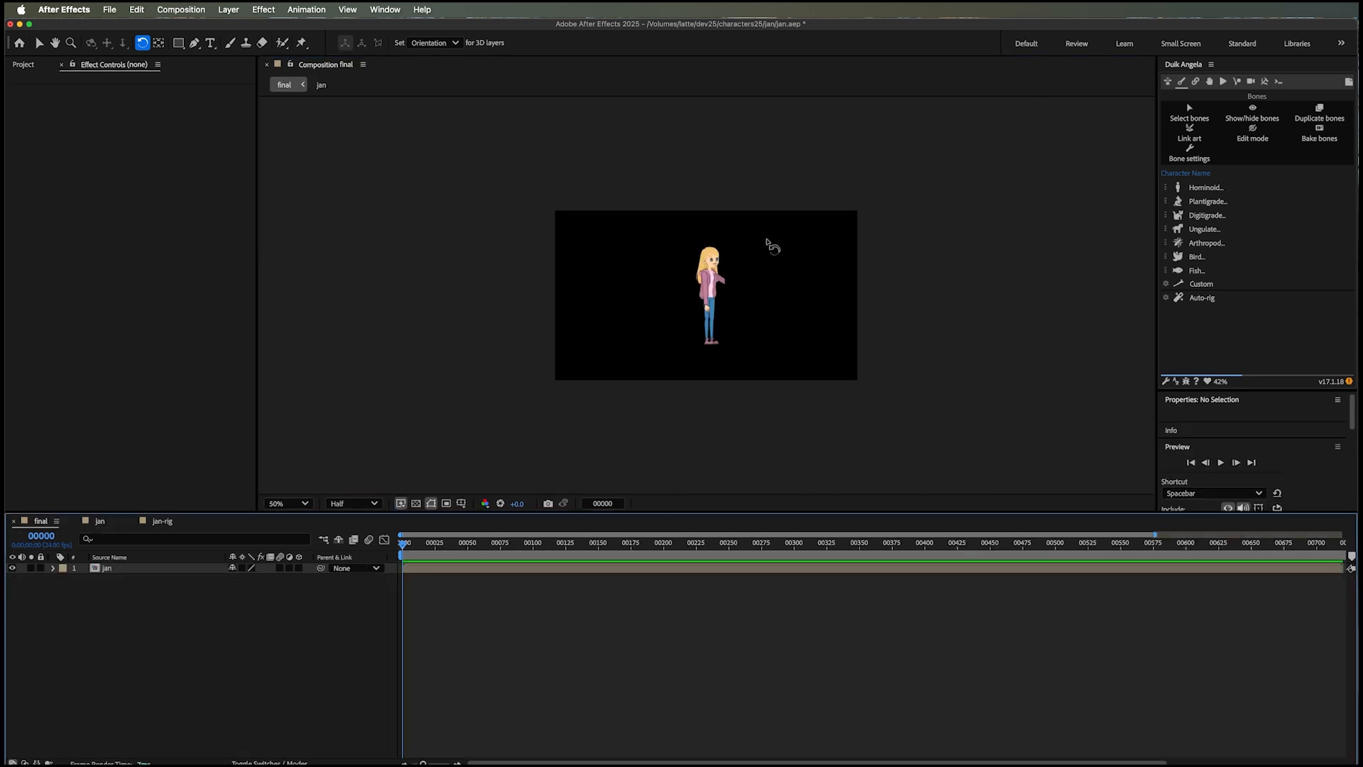
scroll(746, 263, up, 2)
scroll(778, 228, down, 1)
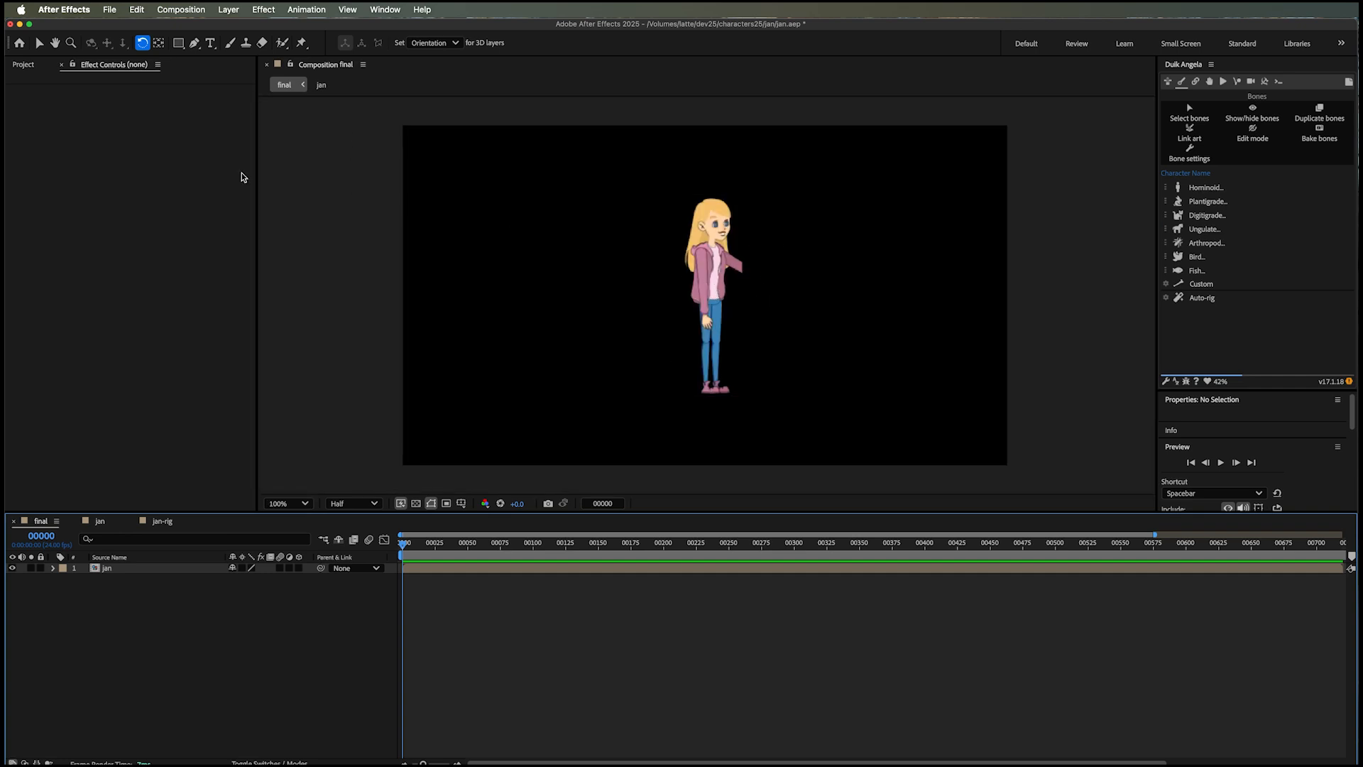
- Unlock the aspect ratio of the jan composition and set its width to 600 px
click(100, 521)
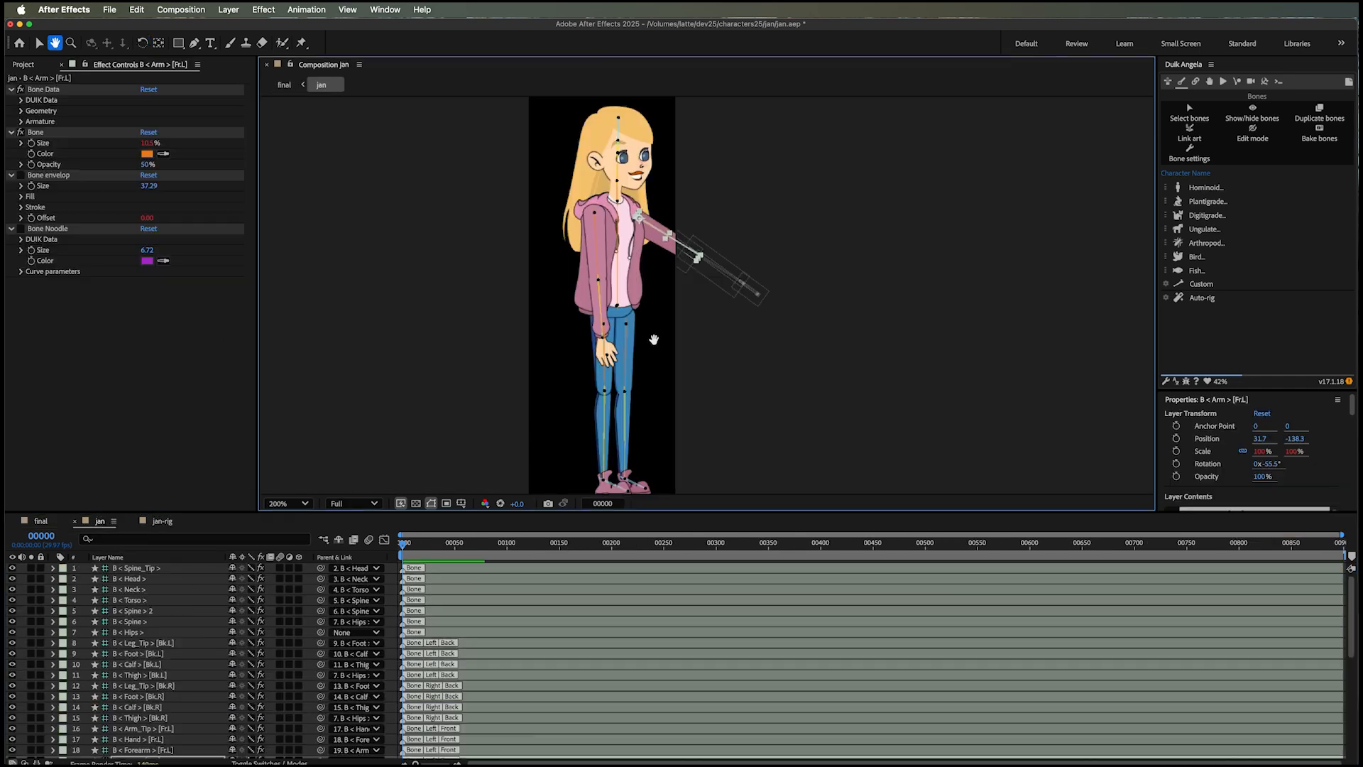
click(181, 9)
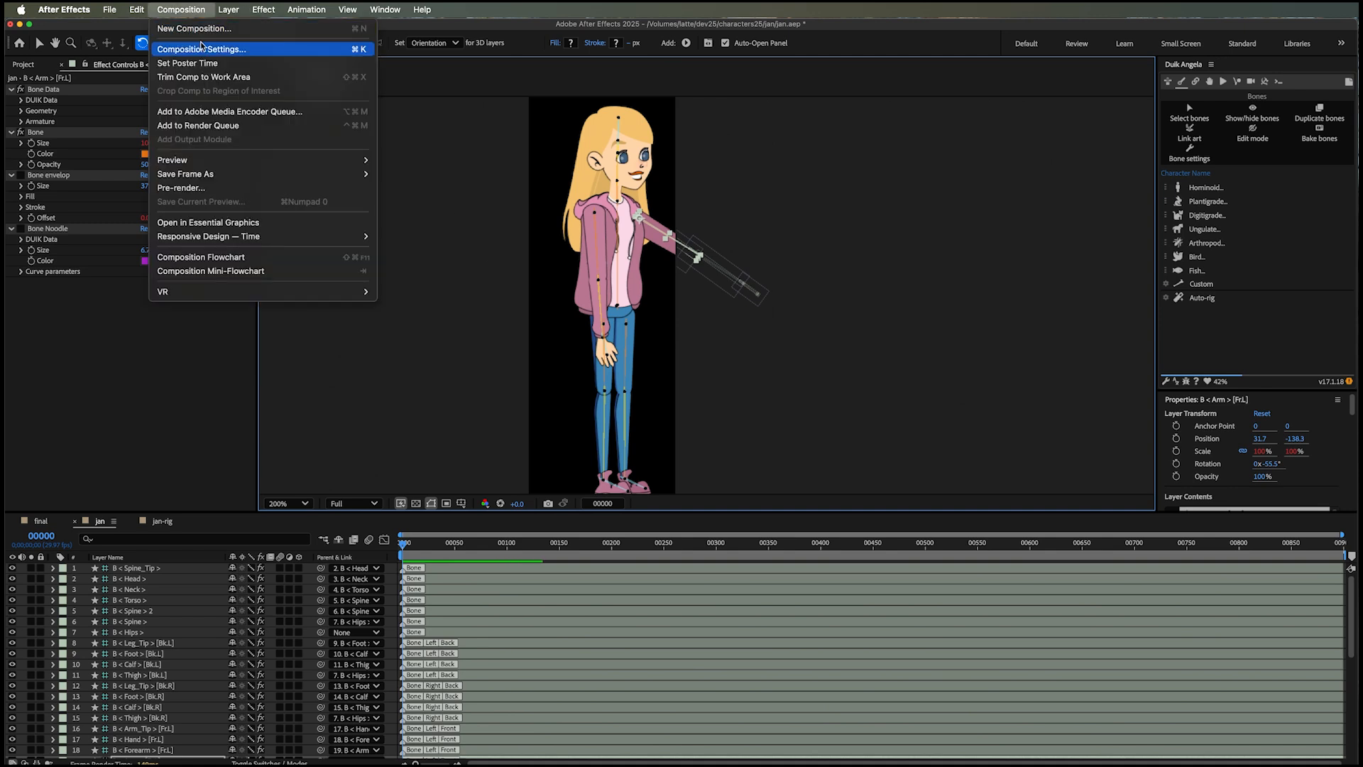
click(201, 49)
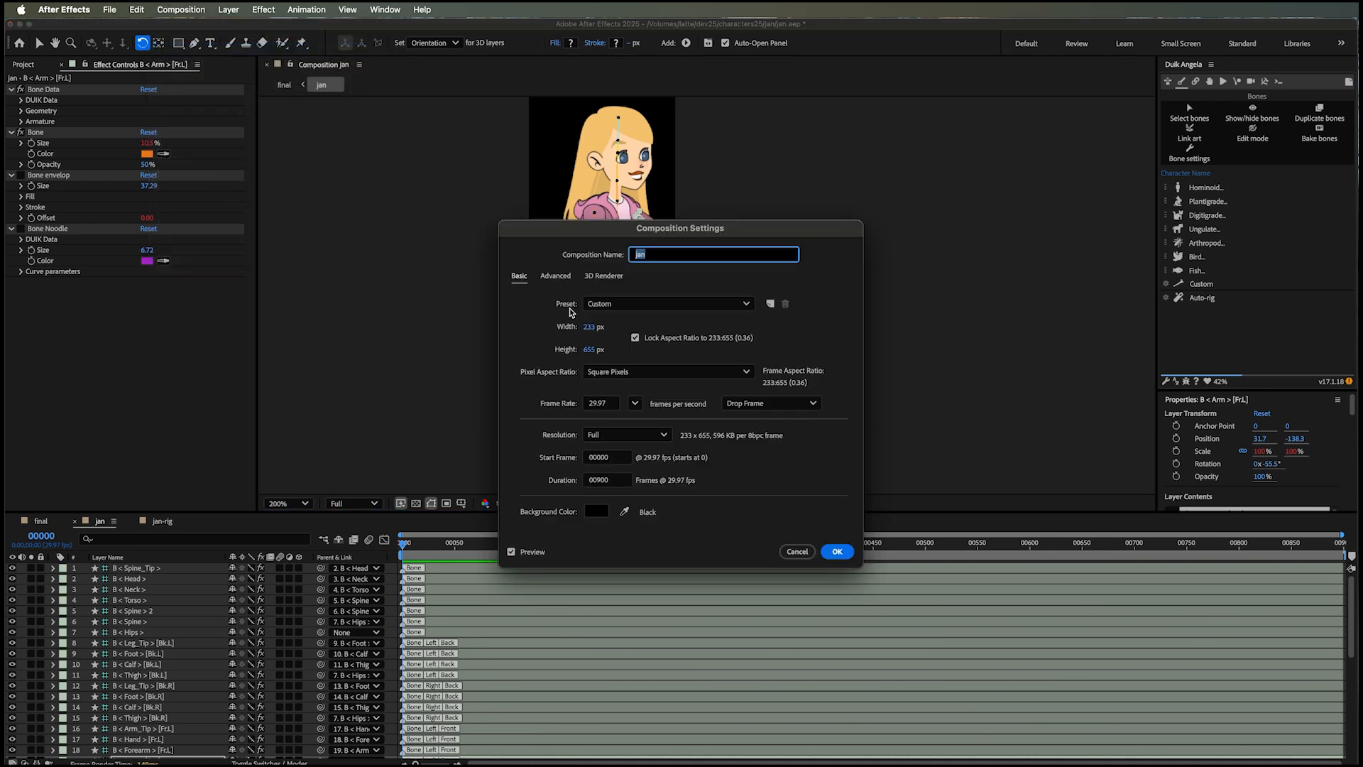
click(635, 339)
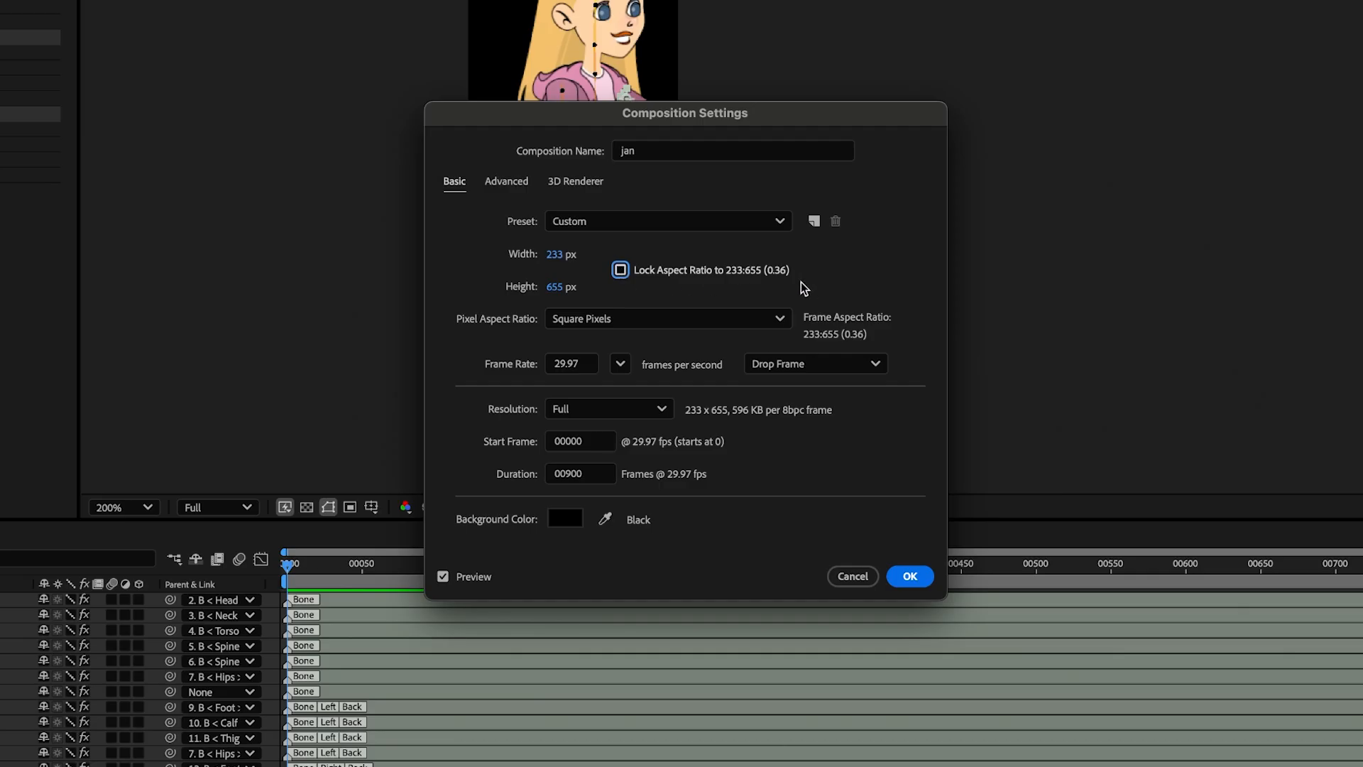
click(555, 254)
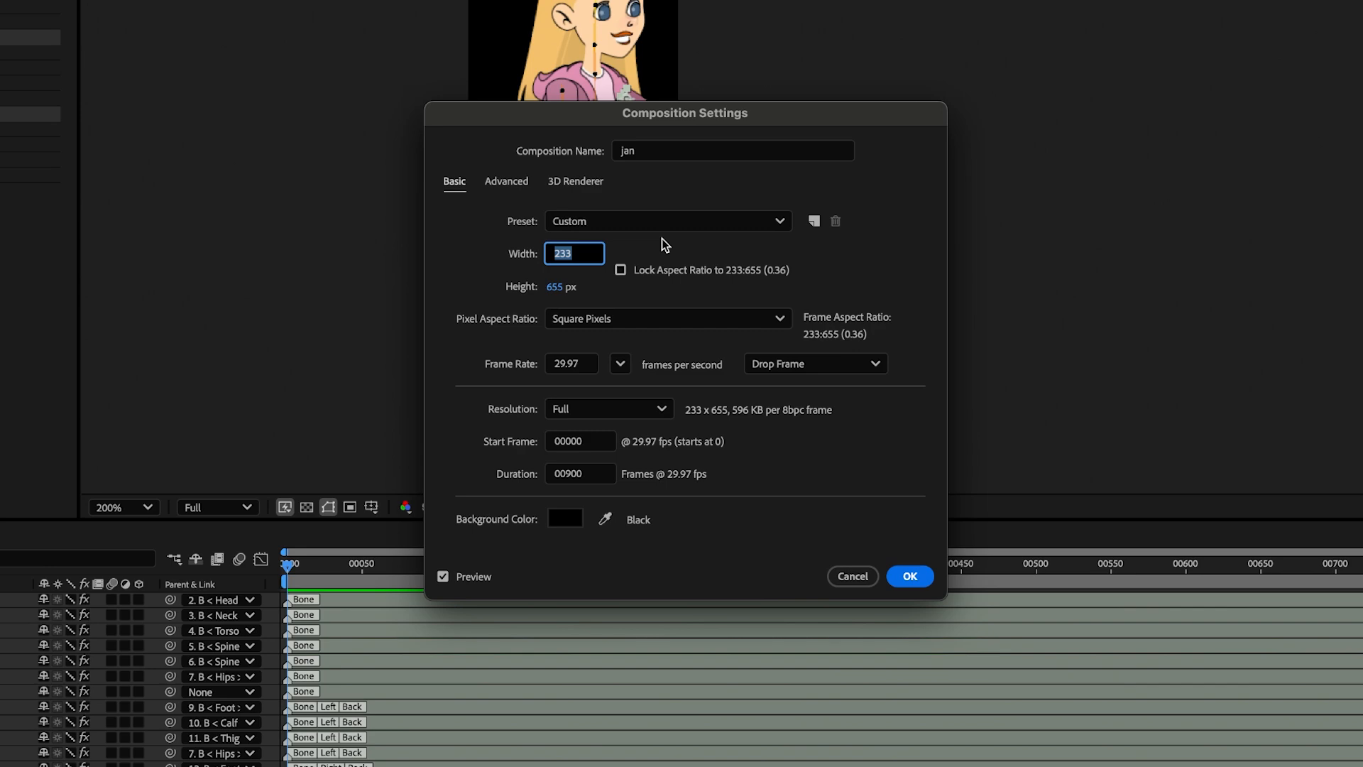
text(600)
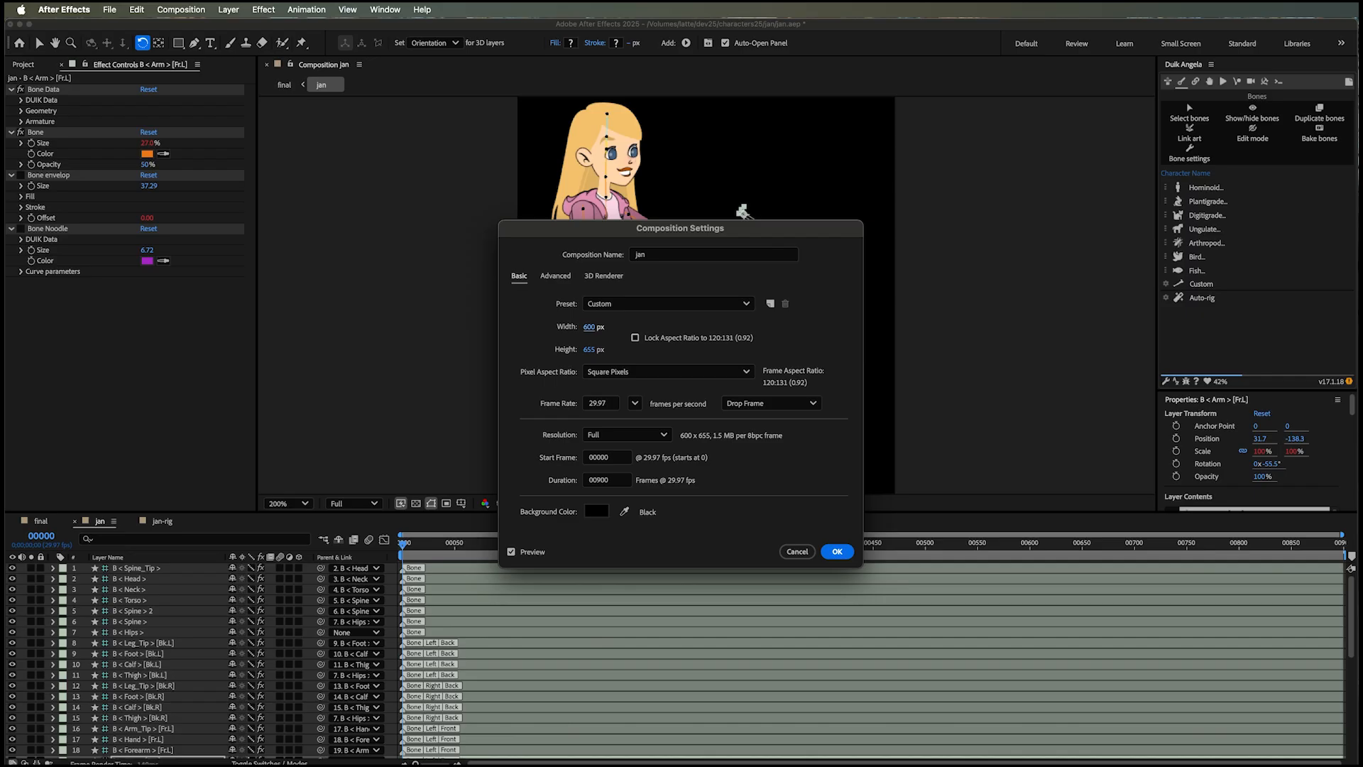
key(Return)
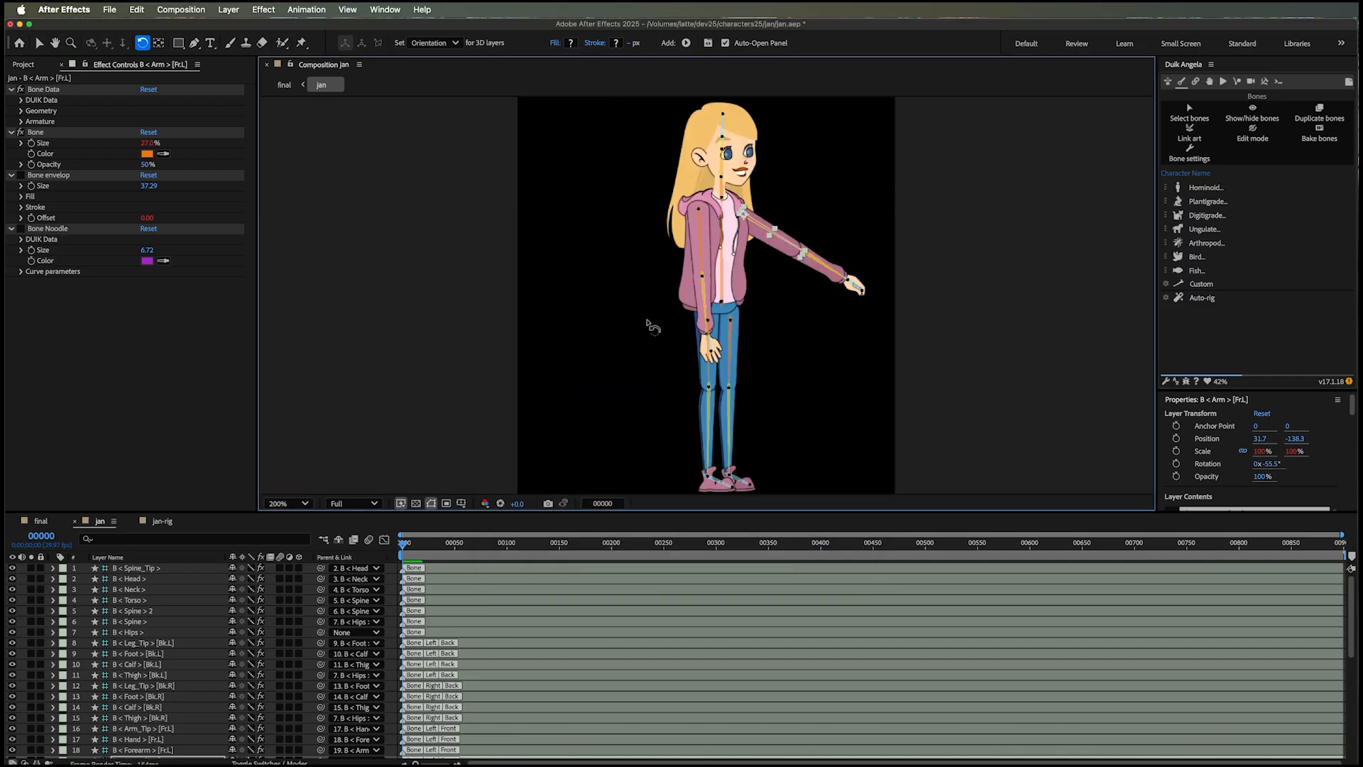
mouse_move(615, 290)
mouse_down()
mouse_move(602, 264)
mouse_move(593, 276)
mouse_up()
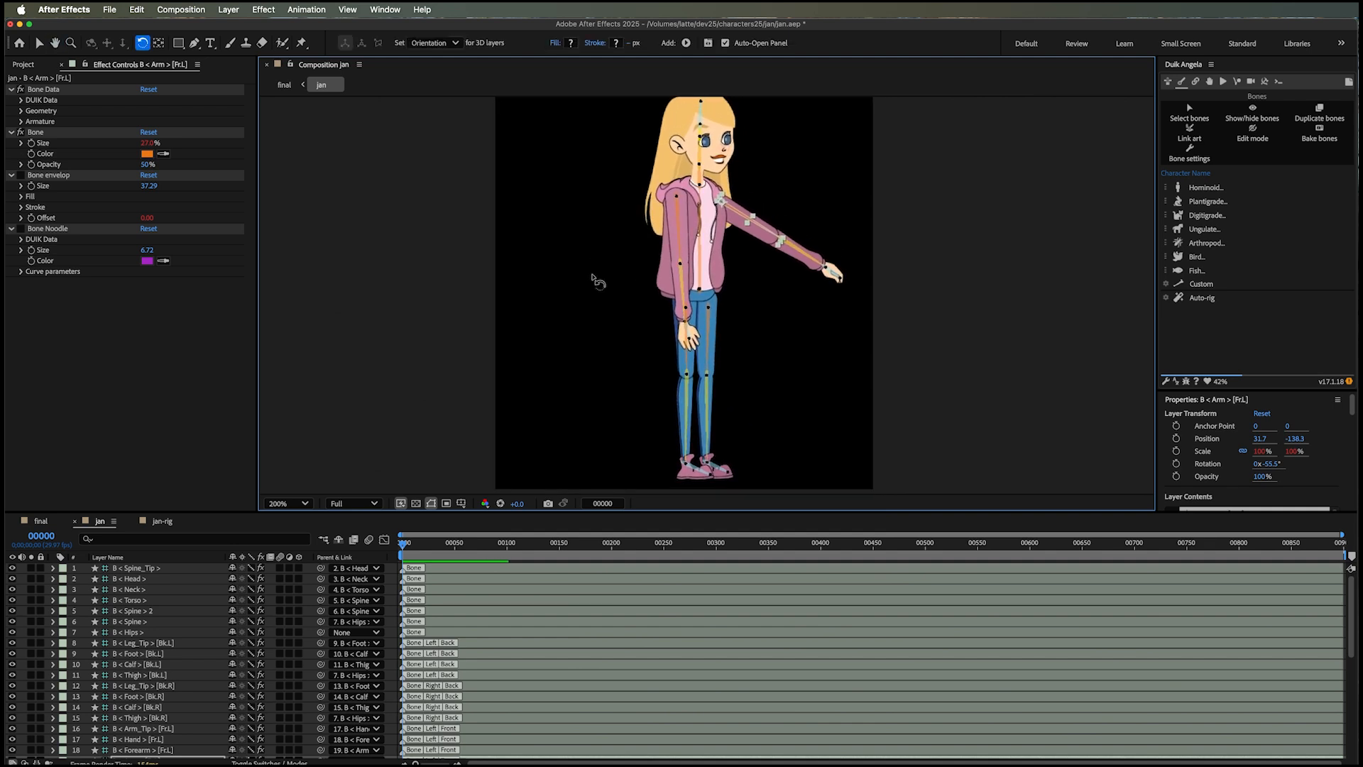
drag(590, 295, 526, 320)
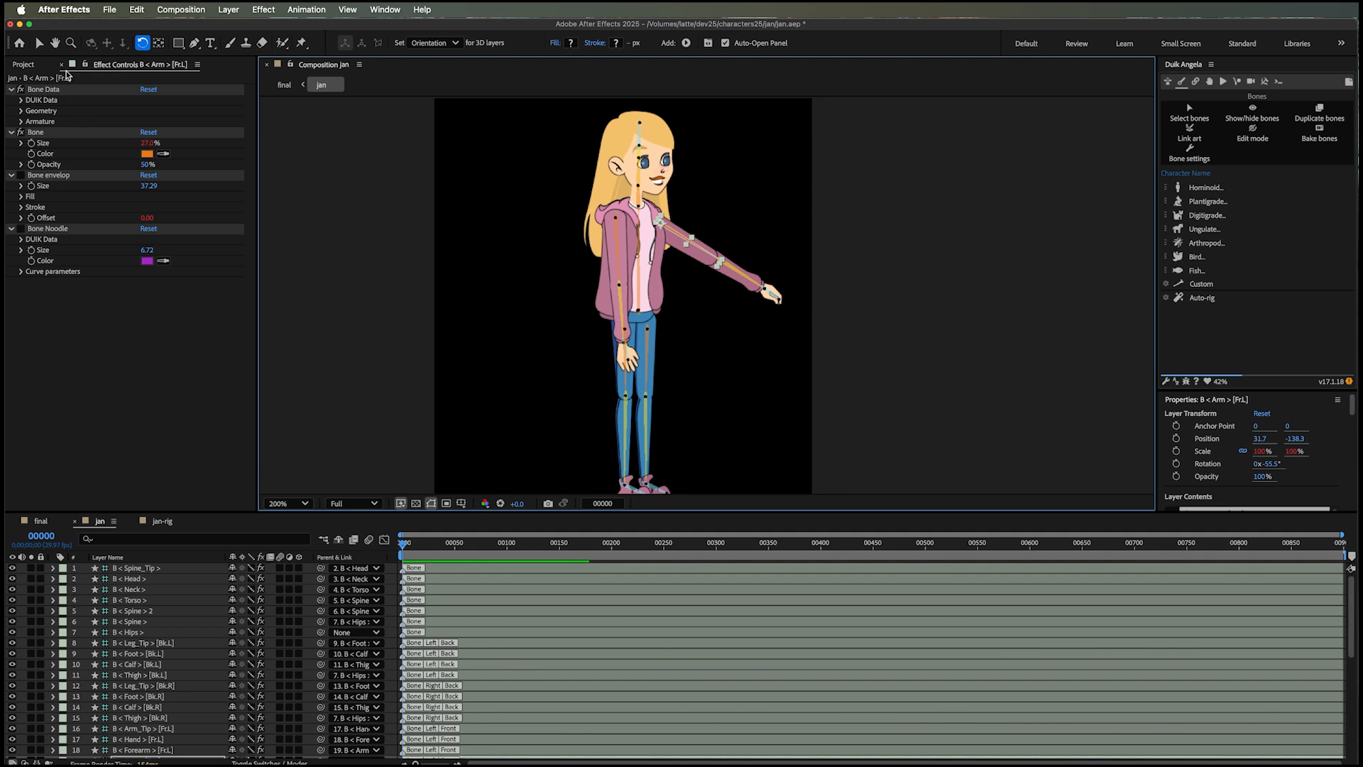
- Change the left front Hand bone's colour to yellow
click(40, 43)
scroll(197, 610, down, 5)
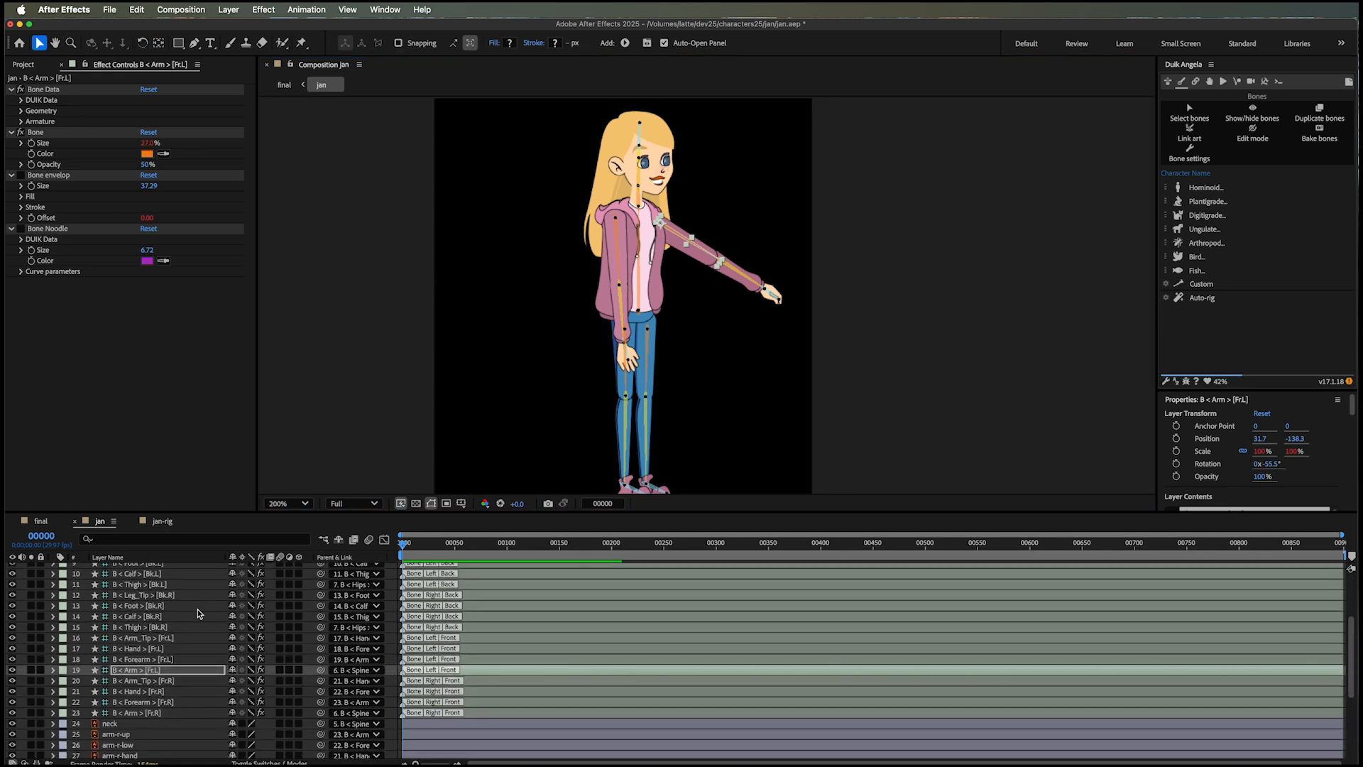
scroll(115, 631, down, 5)
scroll(124, 629, up, 2)
scroll(132, 627, up, 4)
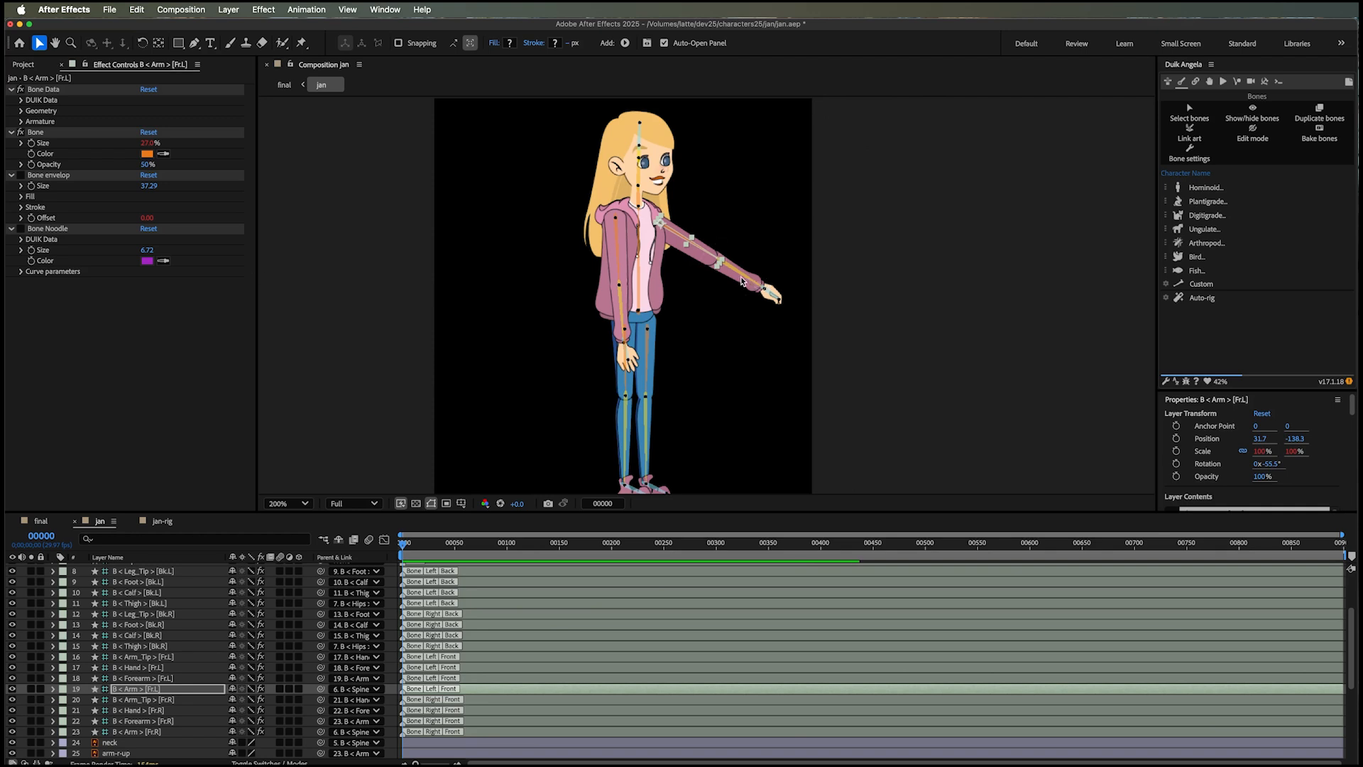
click(771, 296)
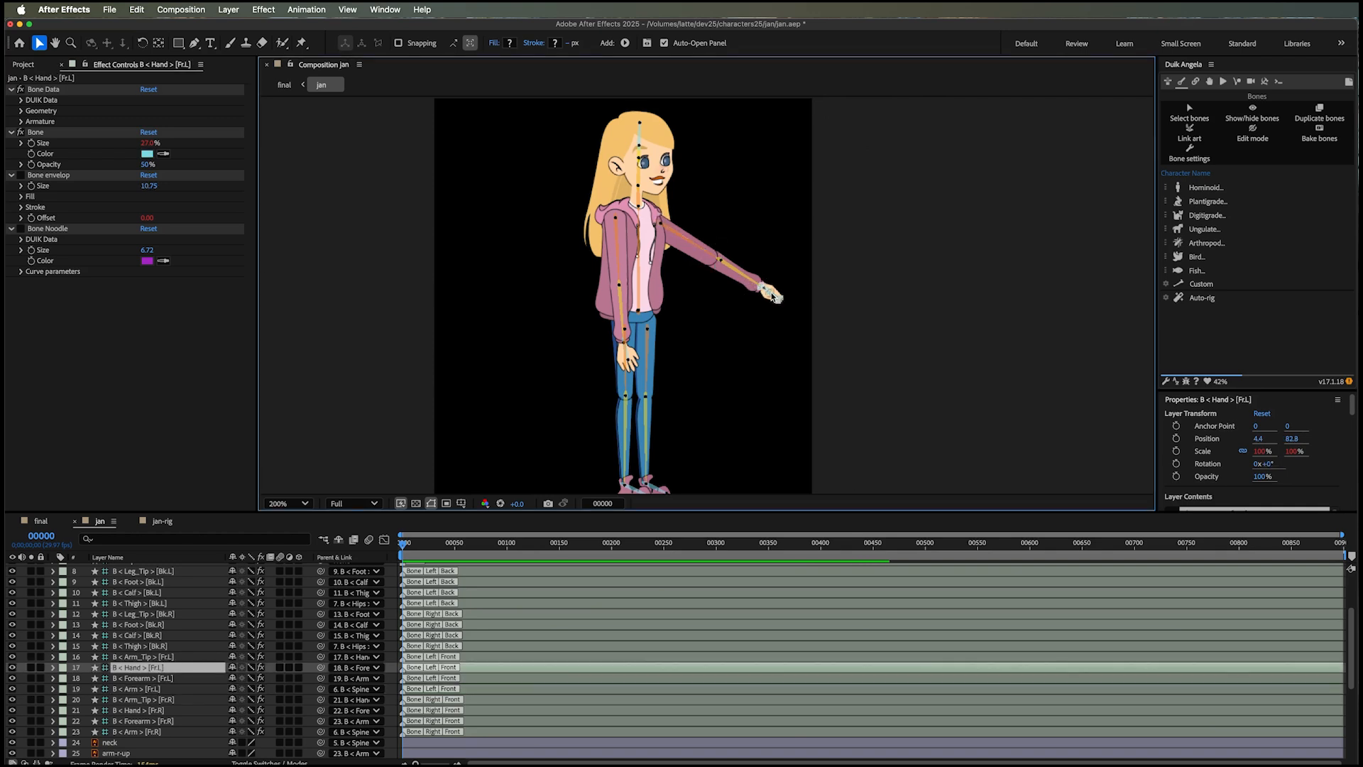
scroll(771, 295, up, 1)
key(space)
drag(767, 297, 641, 322)
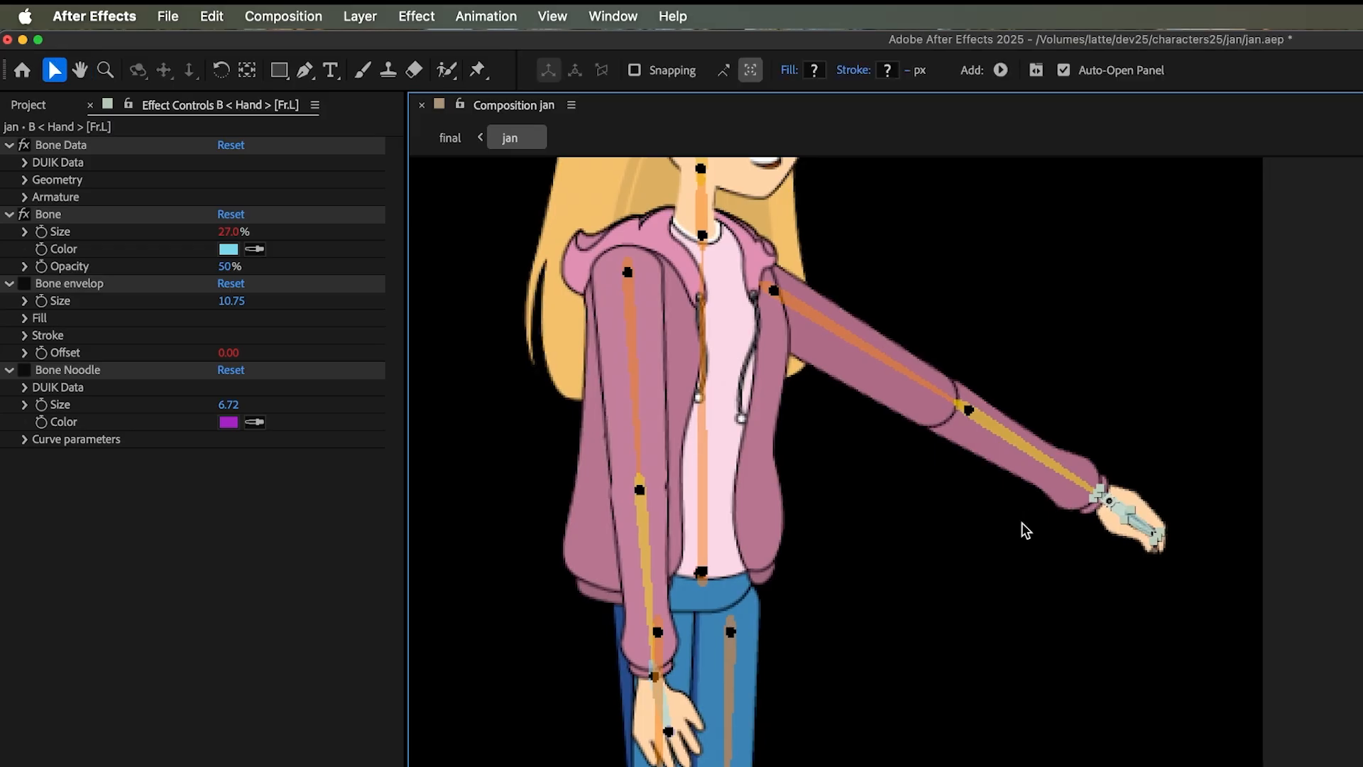
scroll(1022, 522, up, 2)
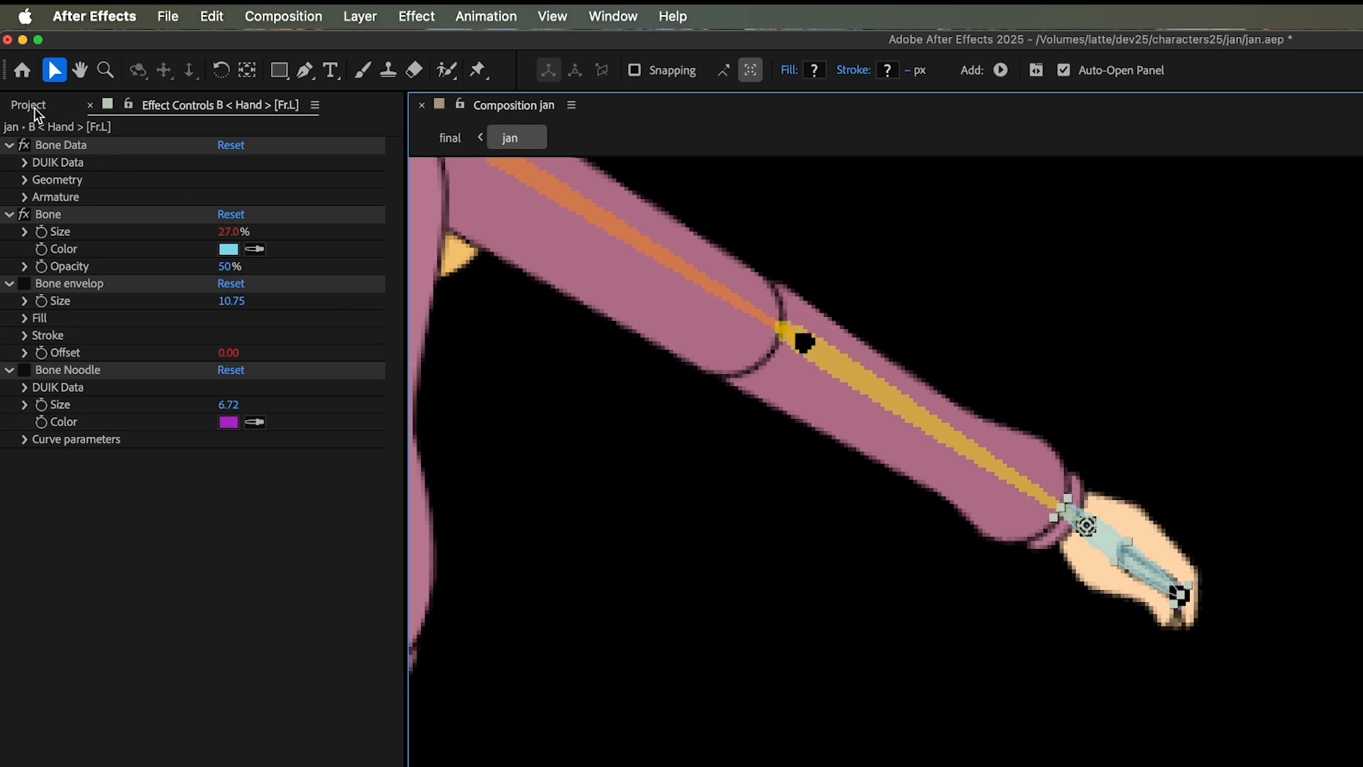
click(228, 250)
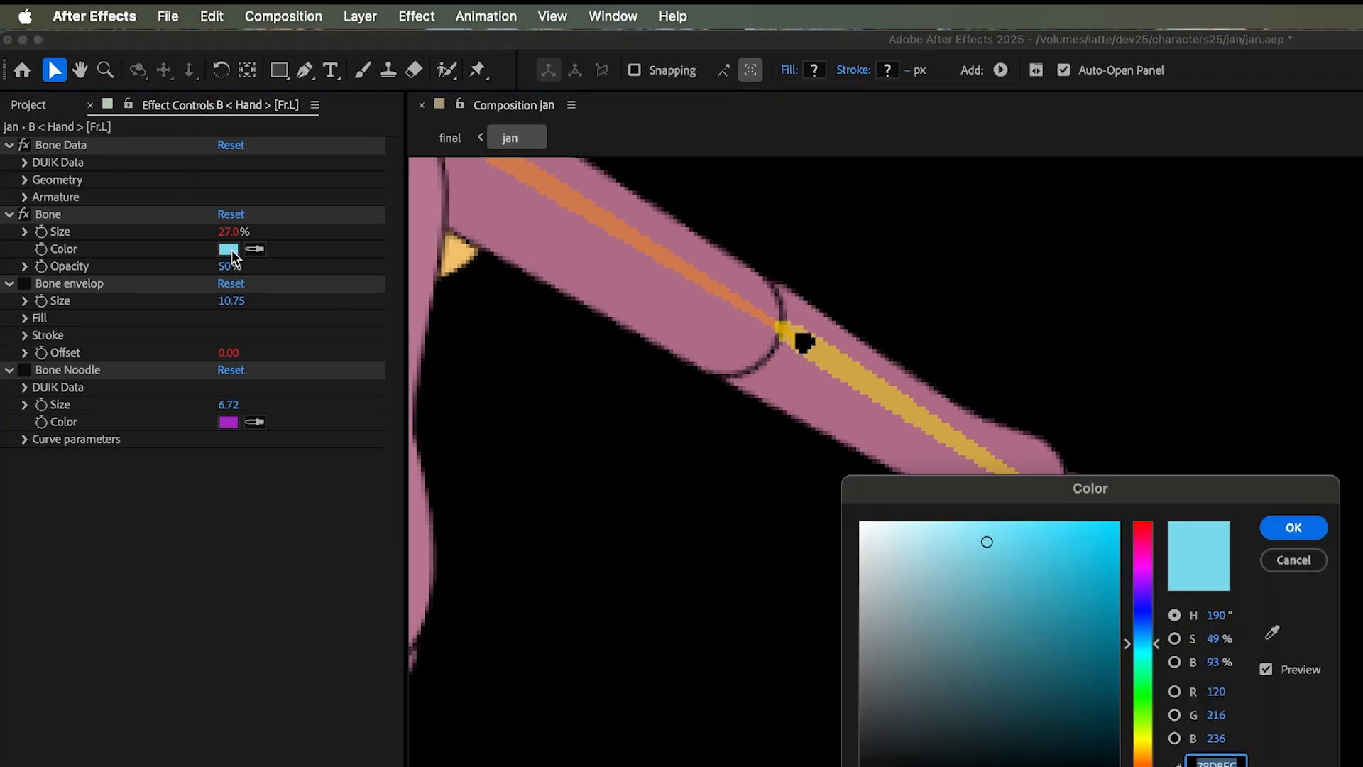
click(717, 460)
drag(676, 369, 701, 314)
click(805, 325)
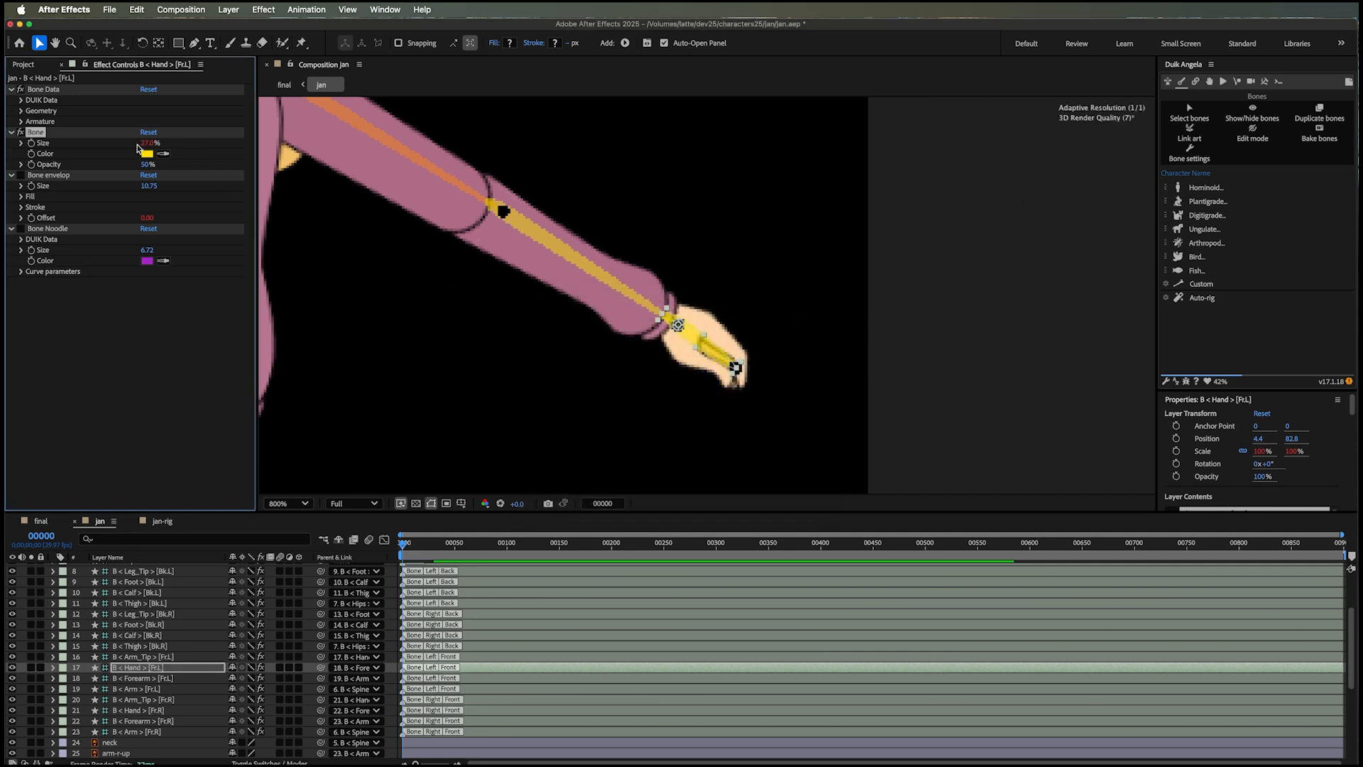
- Enlarge the left front Hand bone's display size to about 71%
drag(151, 142, 584, 413)
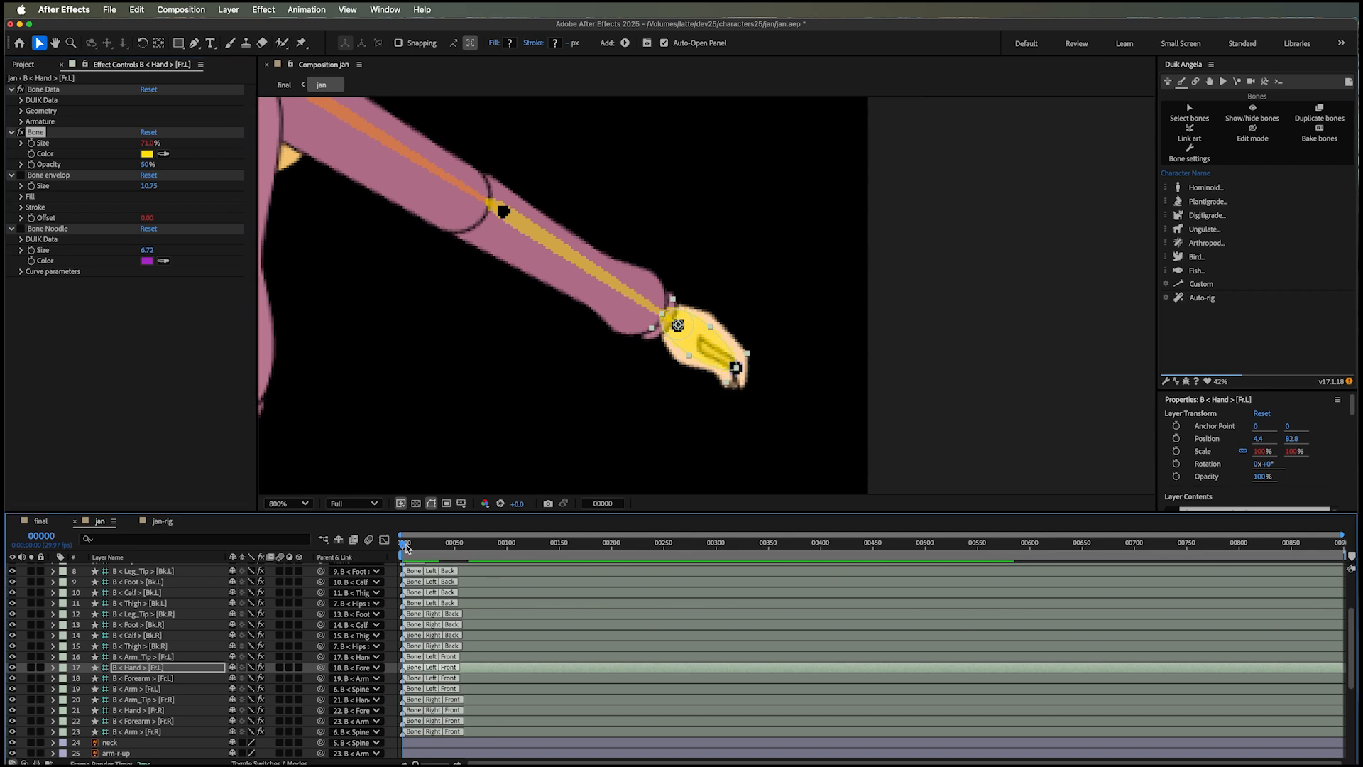
drag(407, 548, 378, 544)
scroll(603, 384, down, 4)
scroll(620, 387, down, 3)
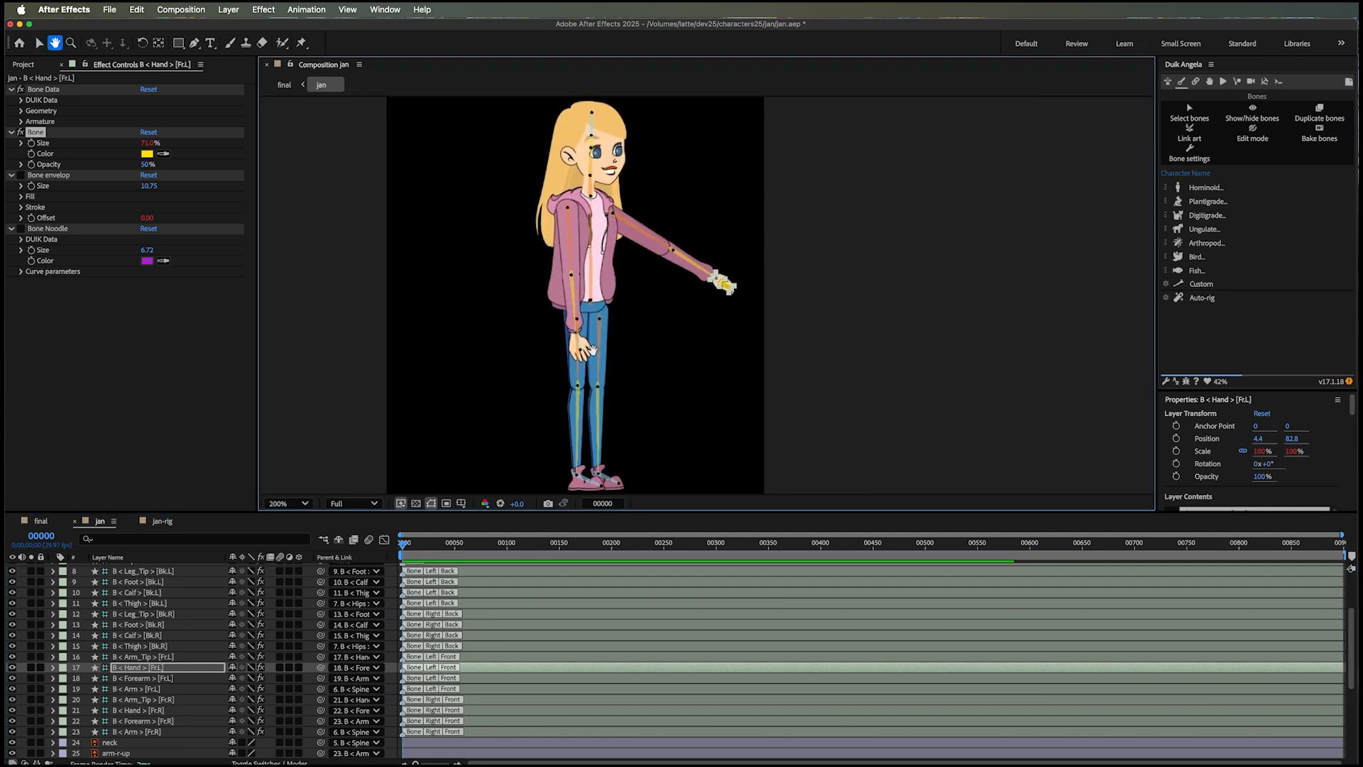
drag(573, 354, 646, 338)
scroll(545, 369, up, 1)
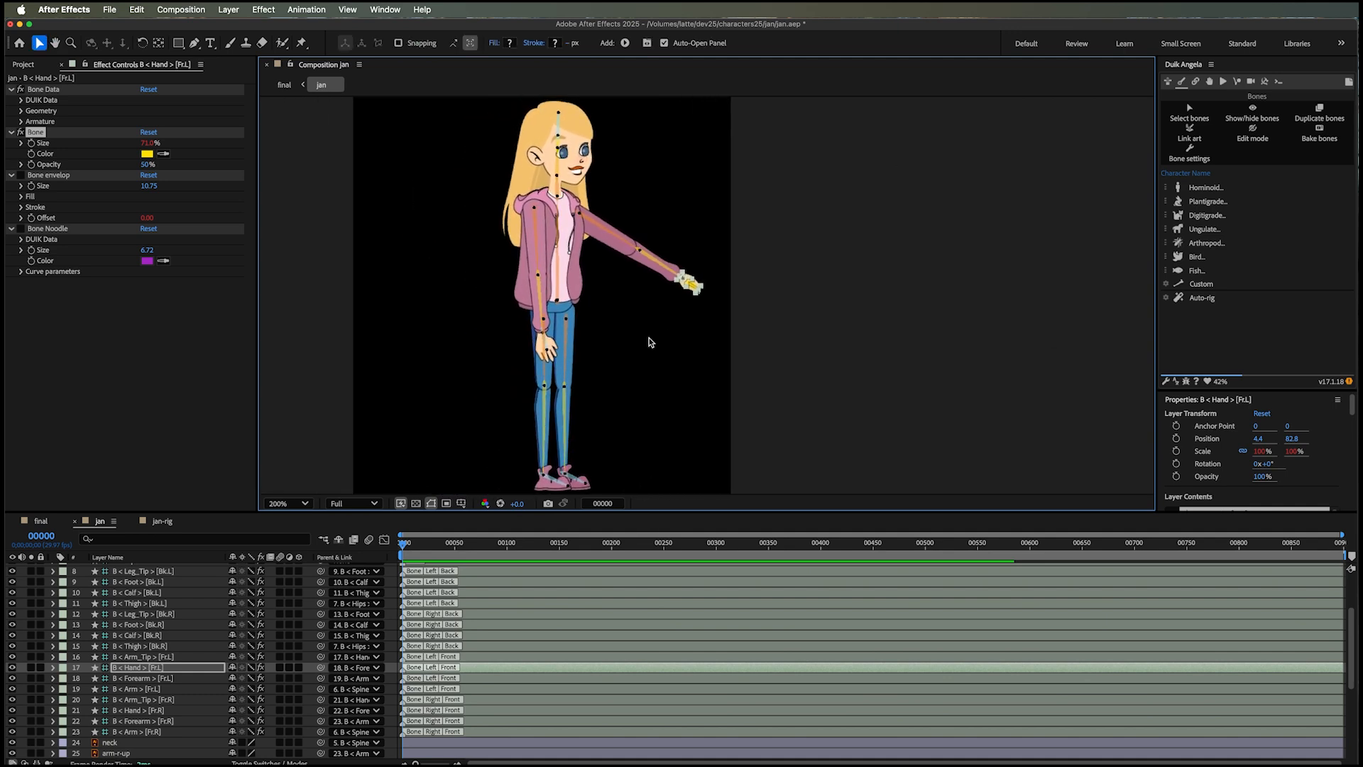